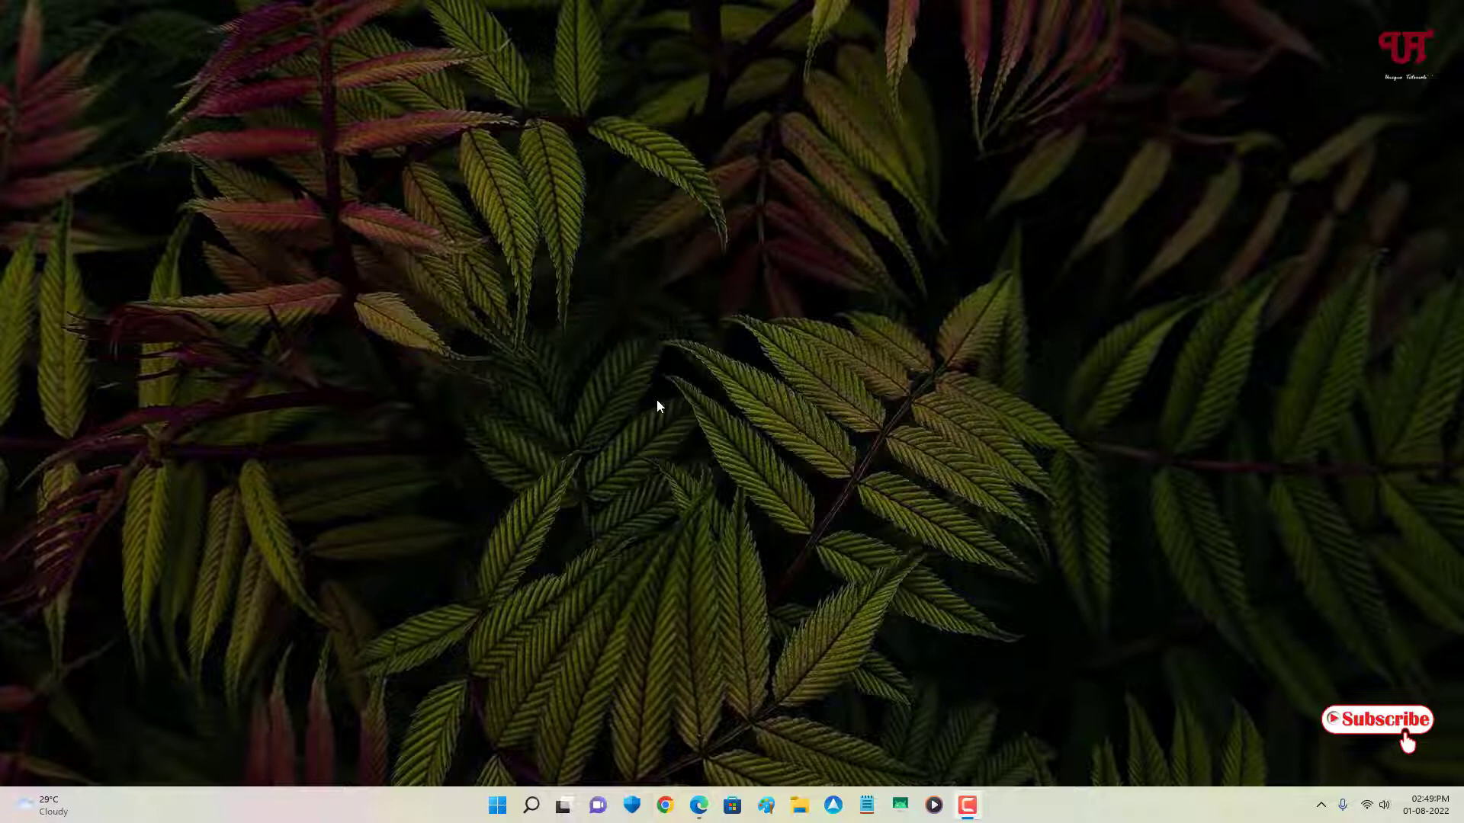
# Open File Explorer and go into the Windows folder on Local Disk (C:)
pyautogui.click(798, 808)
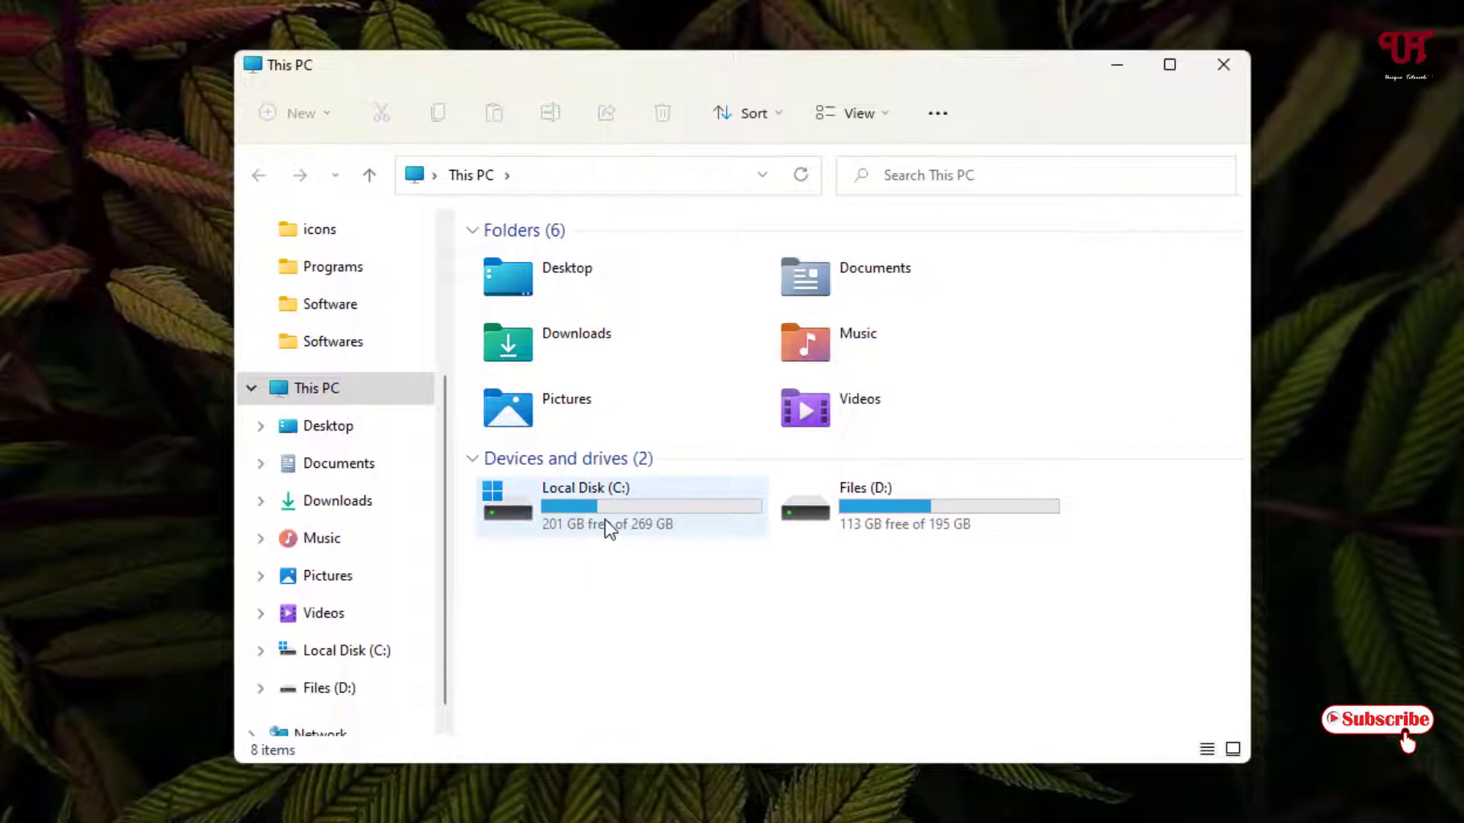
pyautogui.moveTo(605, 519)
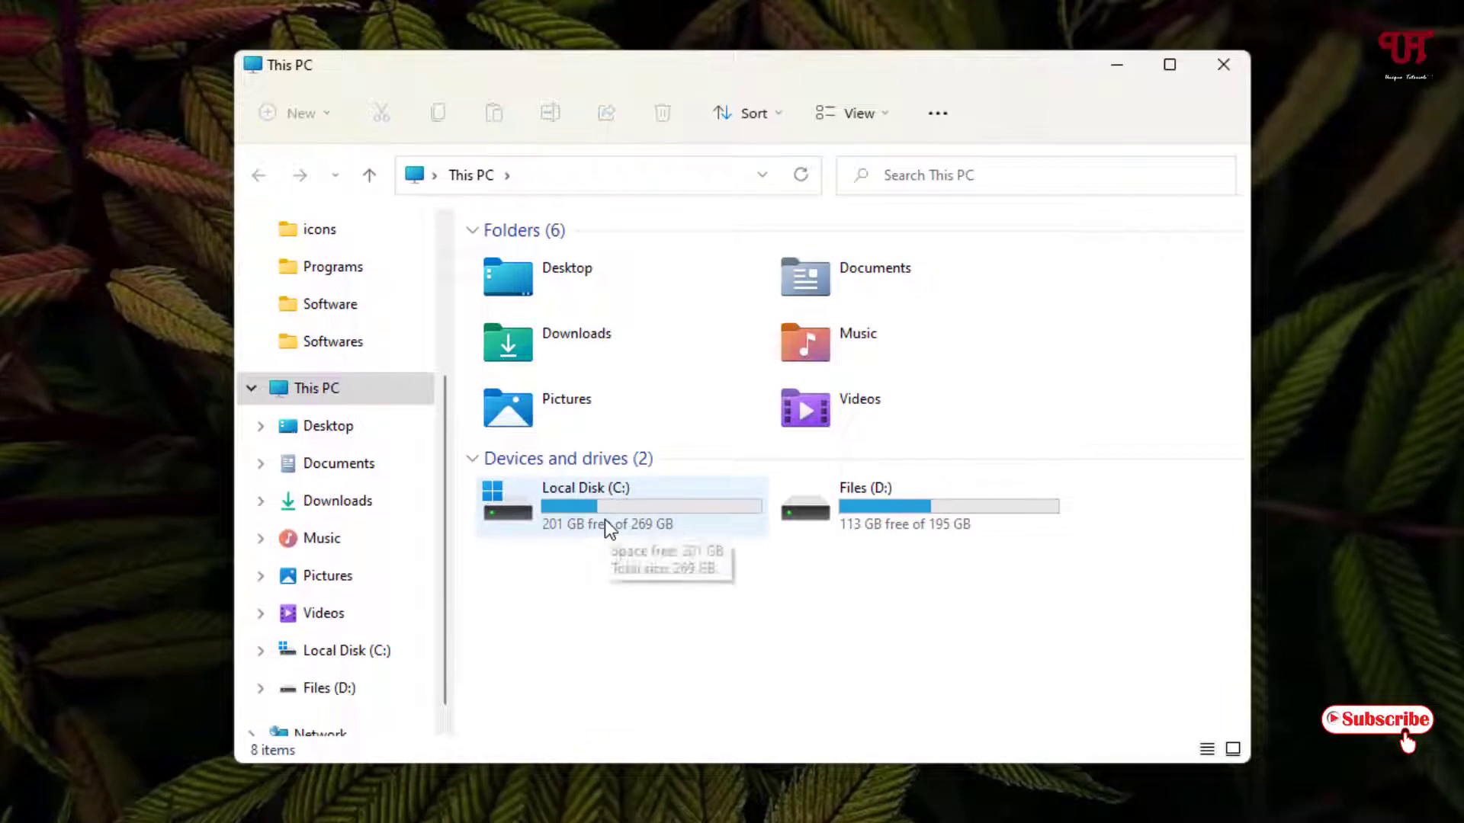
pyautogui.doubleClick(605, 519)
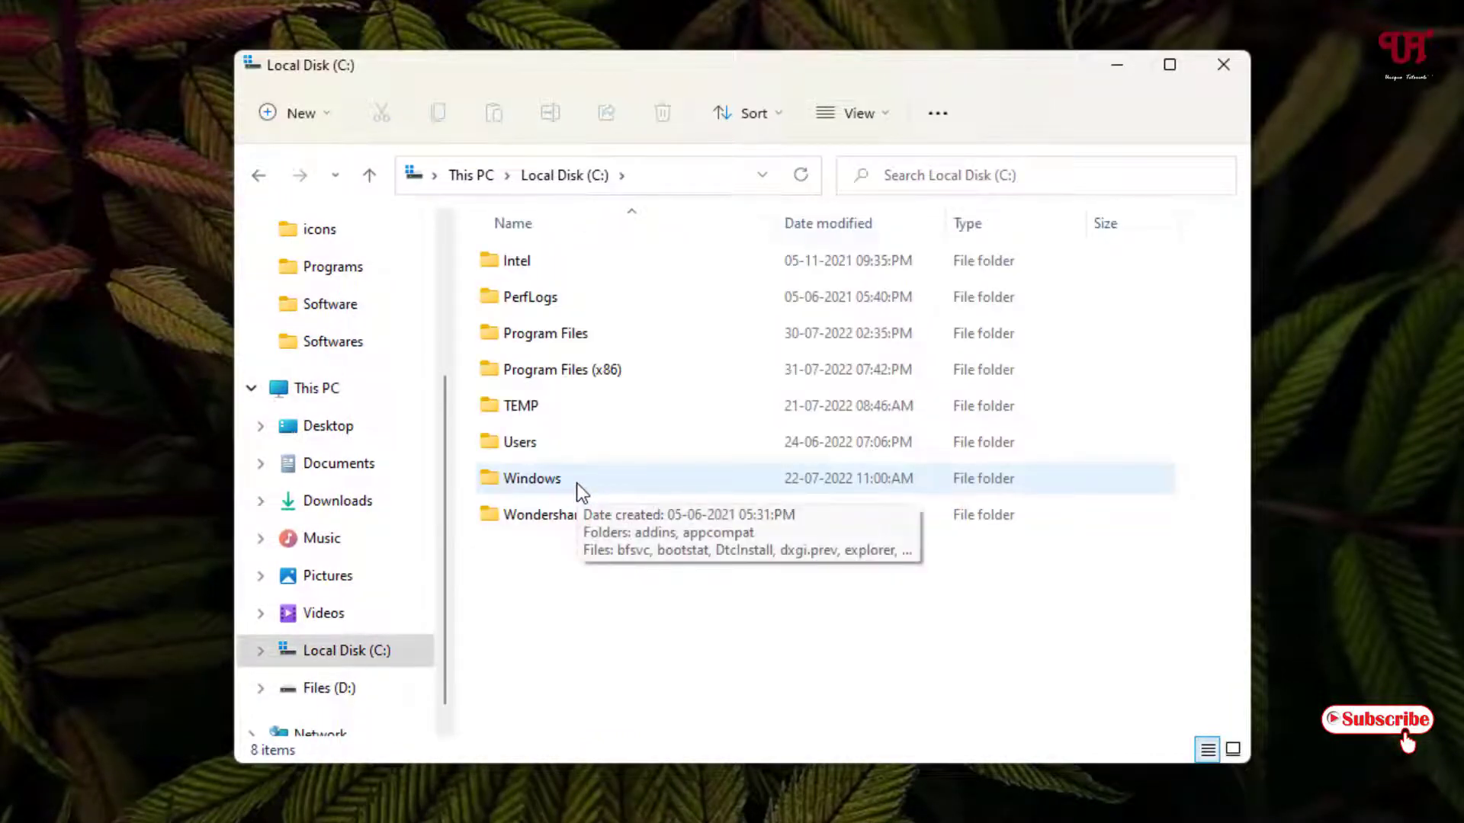
pyautogui.click(576, 483)
pyautogui.doubleClick(577, 483)
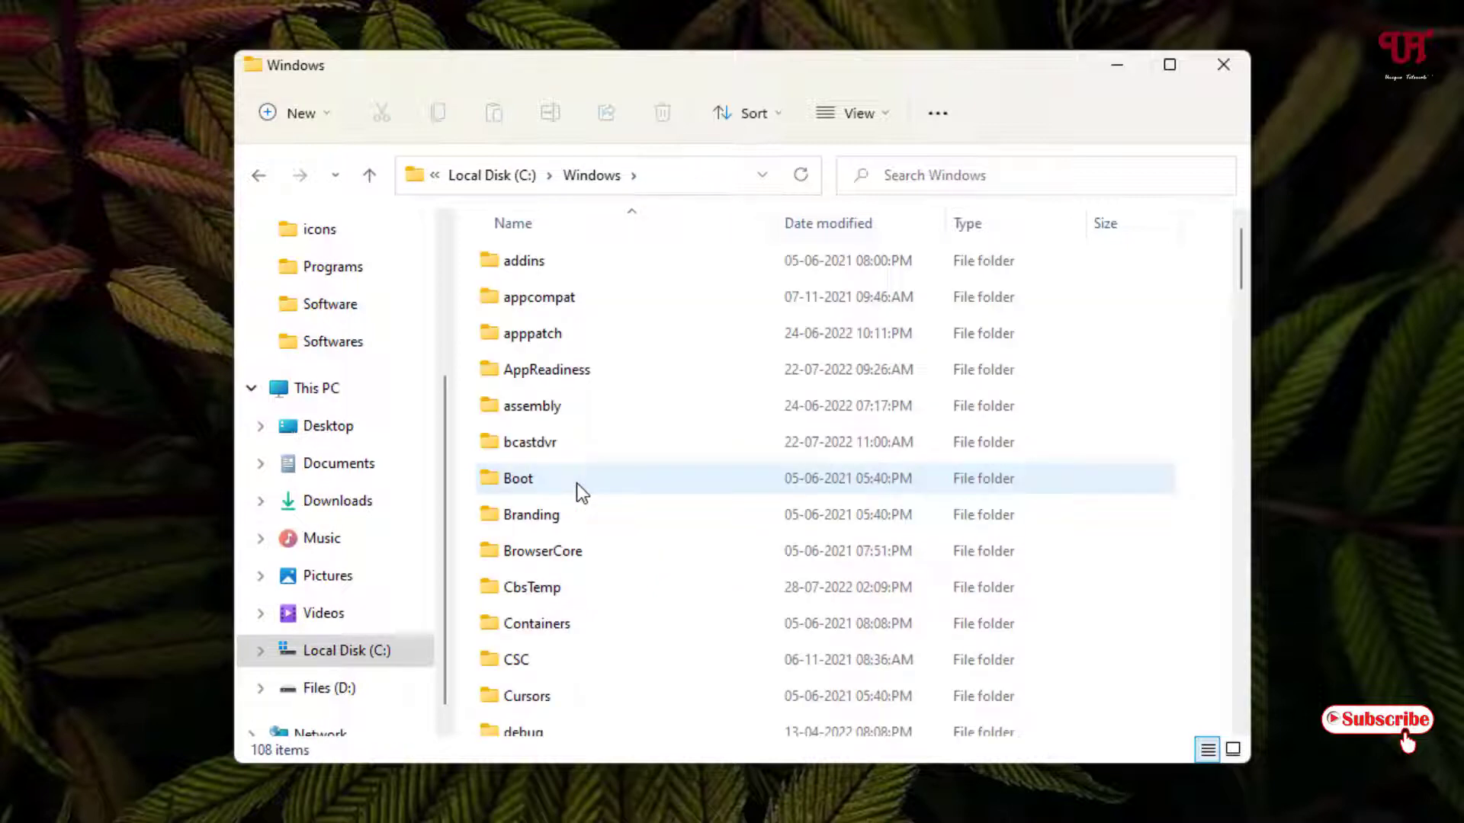
# Continue into System32 and open its DriverStore folder
pyautogui.scroll(-18, 576, 483)
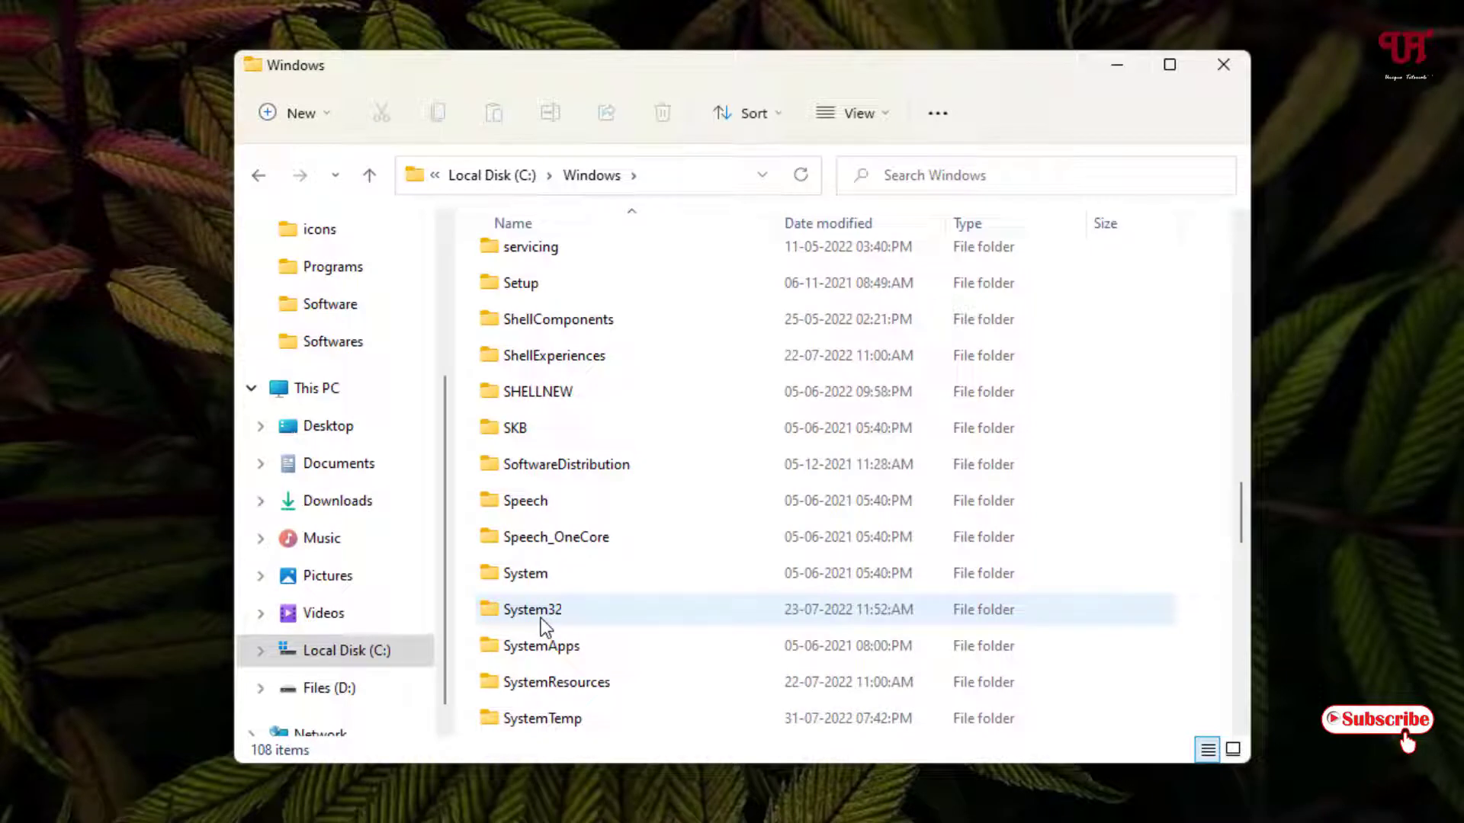
pyautogui.doubleClick(542, 619)
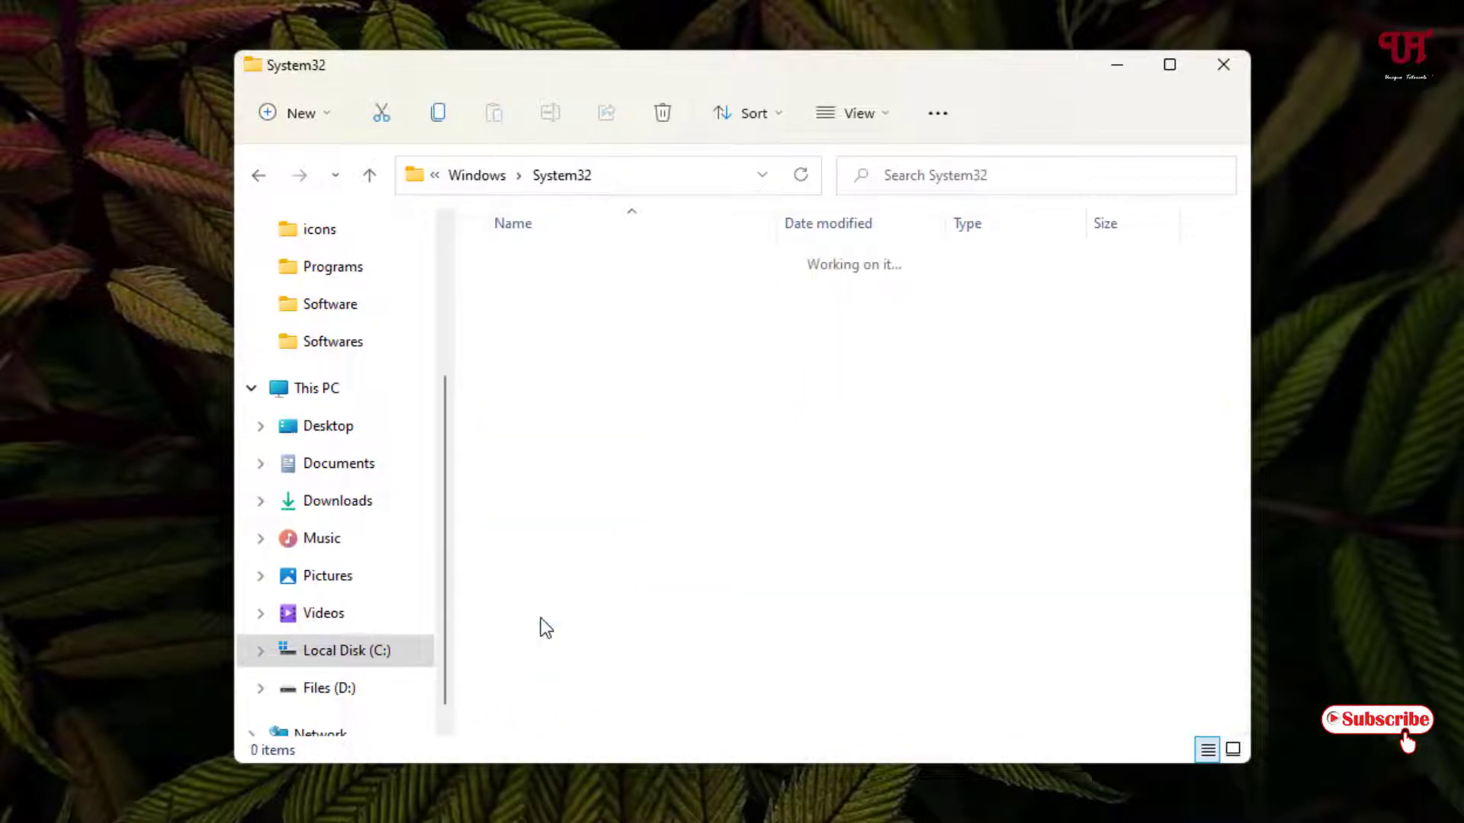
pyautogui.scroll(-4, 544, 625)
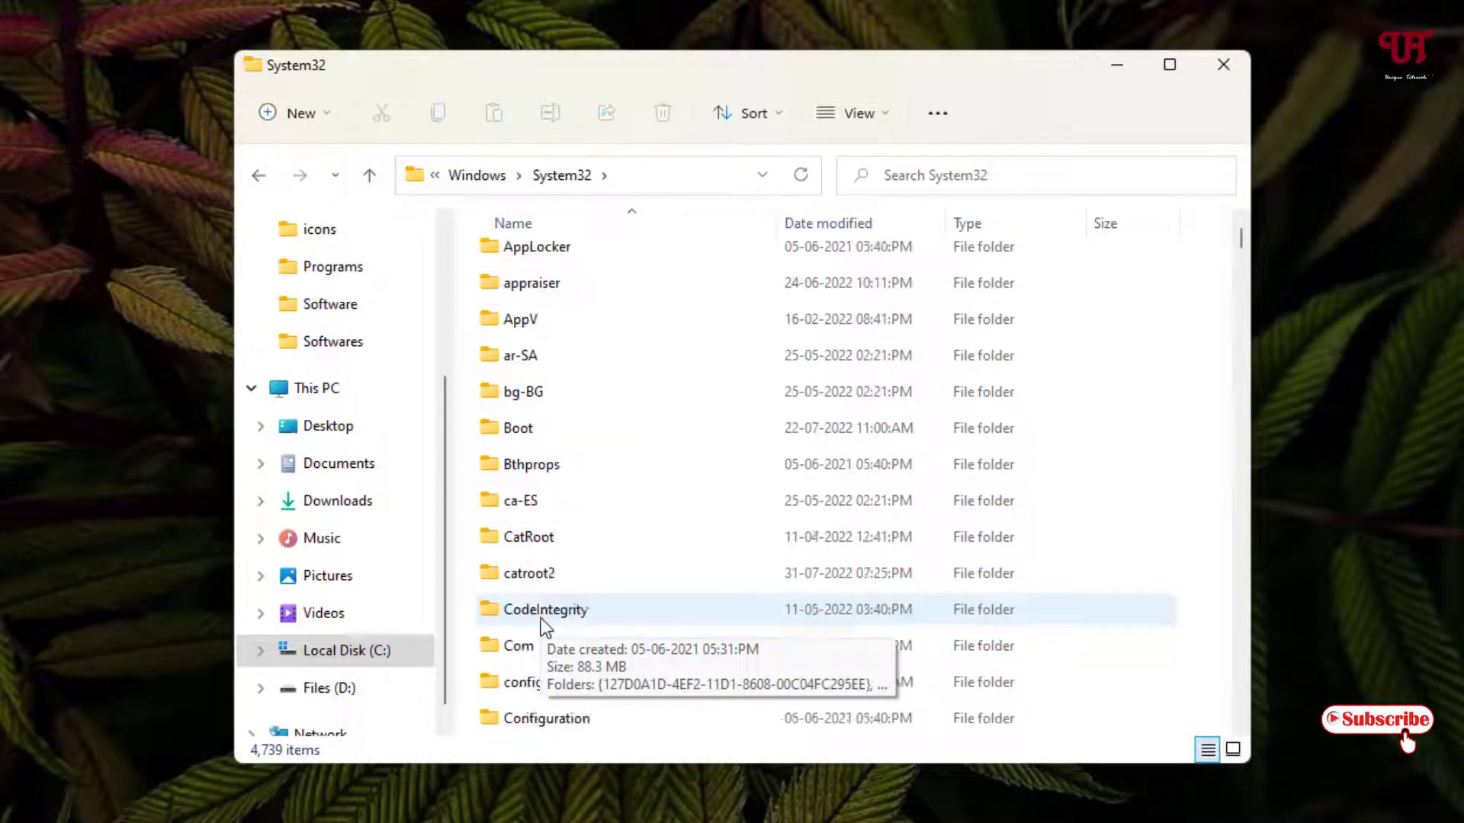
pyautogui.scroll(-2, 541, 619)
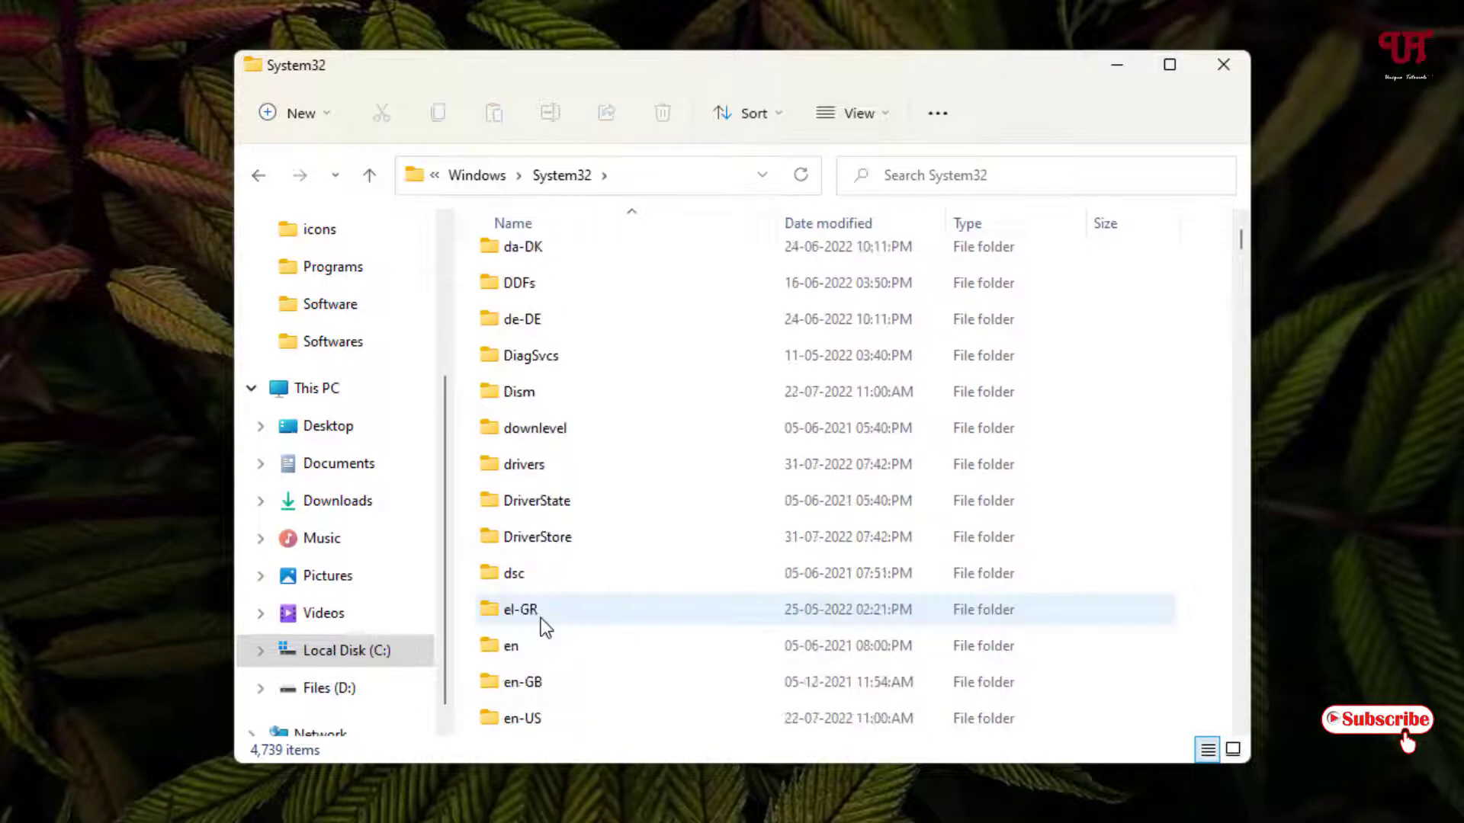
pyautogui.moveTo(545, 542)
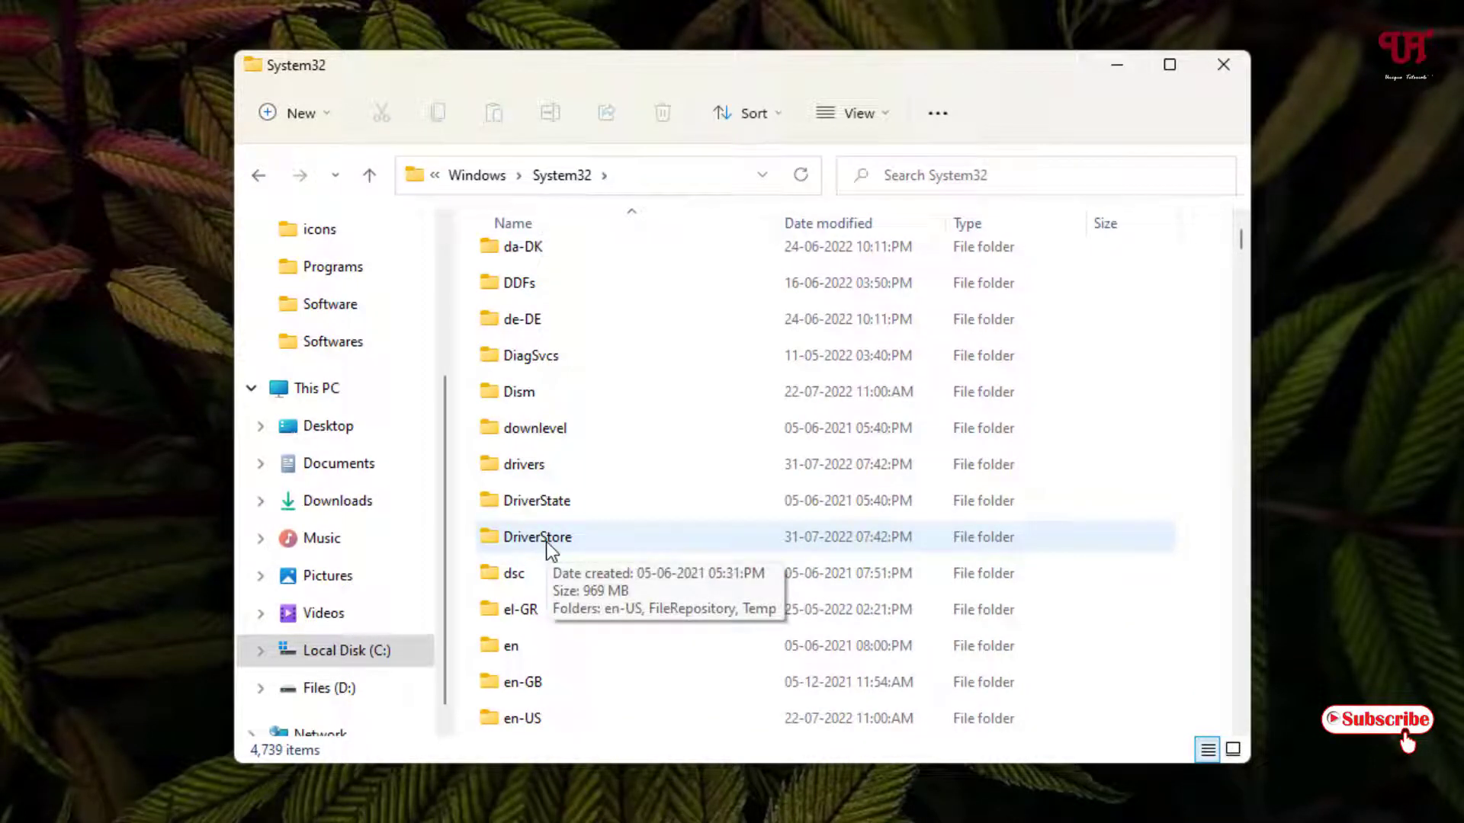
pyautogui.click(545, 542)
pyautogui.doubleClick(546, 542)
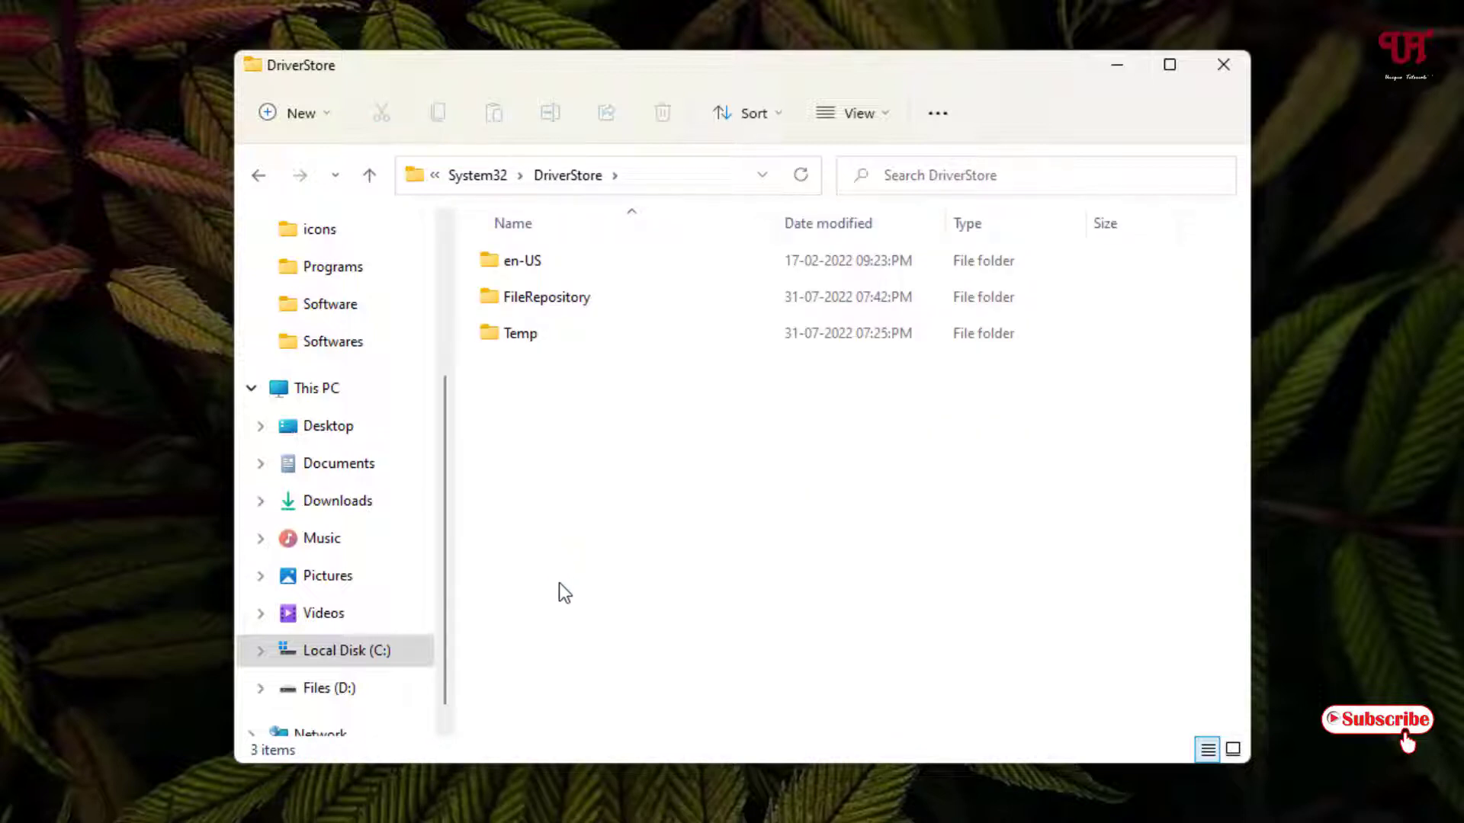
pyautogui.click(550, 304)
pyautogui.doubleClick(550, 303)
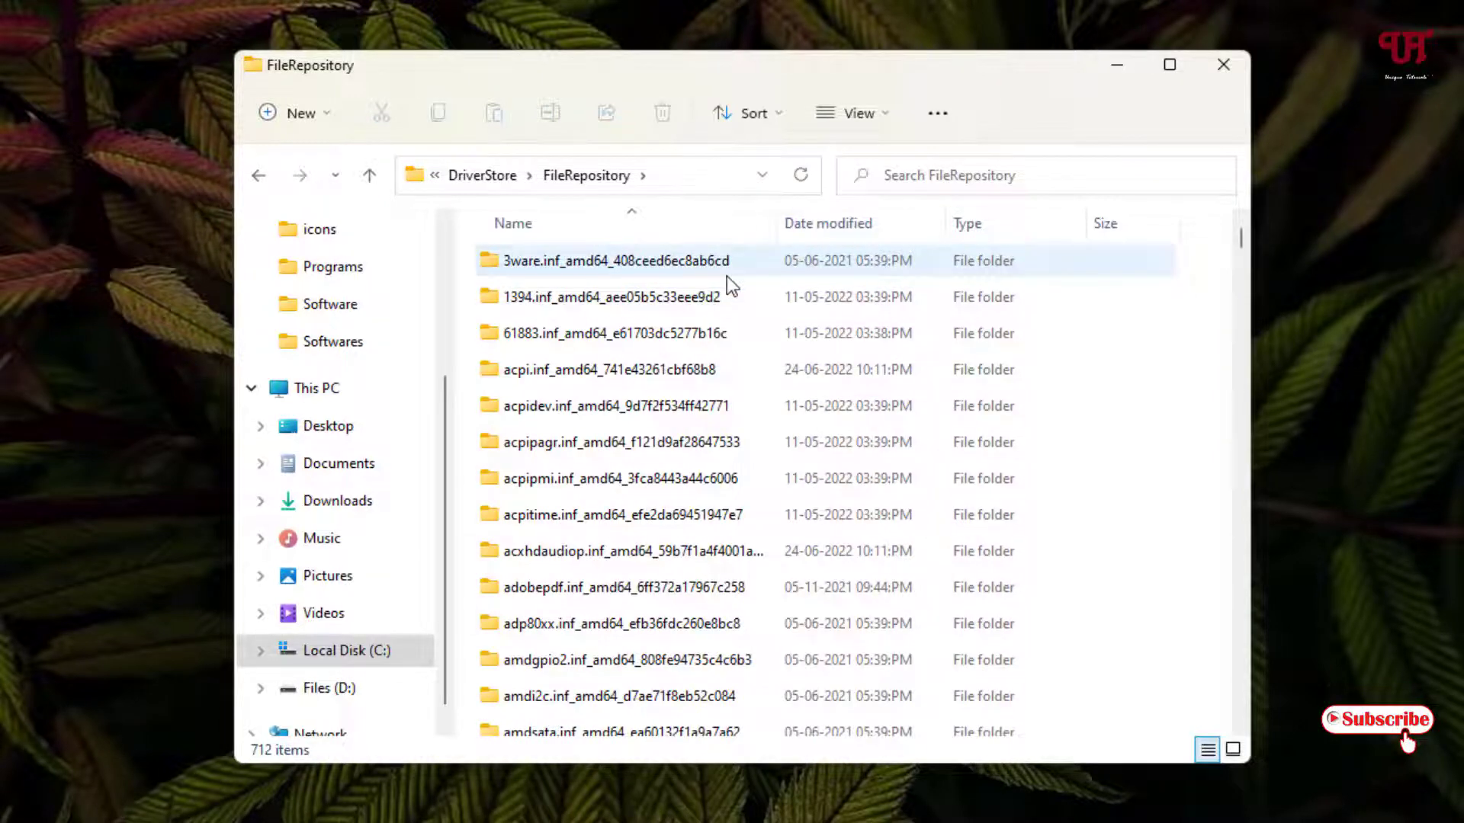
pyautogui.scroll(-4, 726, 276)
pyautogui.moveTo(1243, 246)
pyautogui.mouseDown()
pyautogui.moveTo(1243, 263)
pyautogui.moveTo(1228, 221)
pyautogui.mouseUp()
pyautogui.doubleClick(703, 258)
pyautogui.hotkey('alt', 'Left')
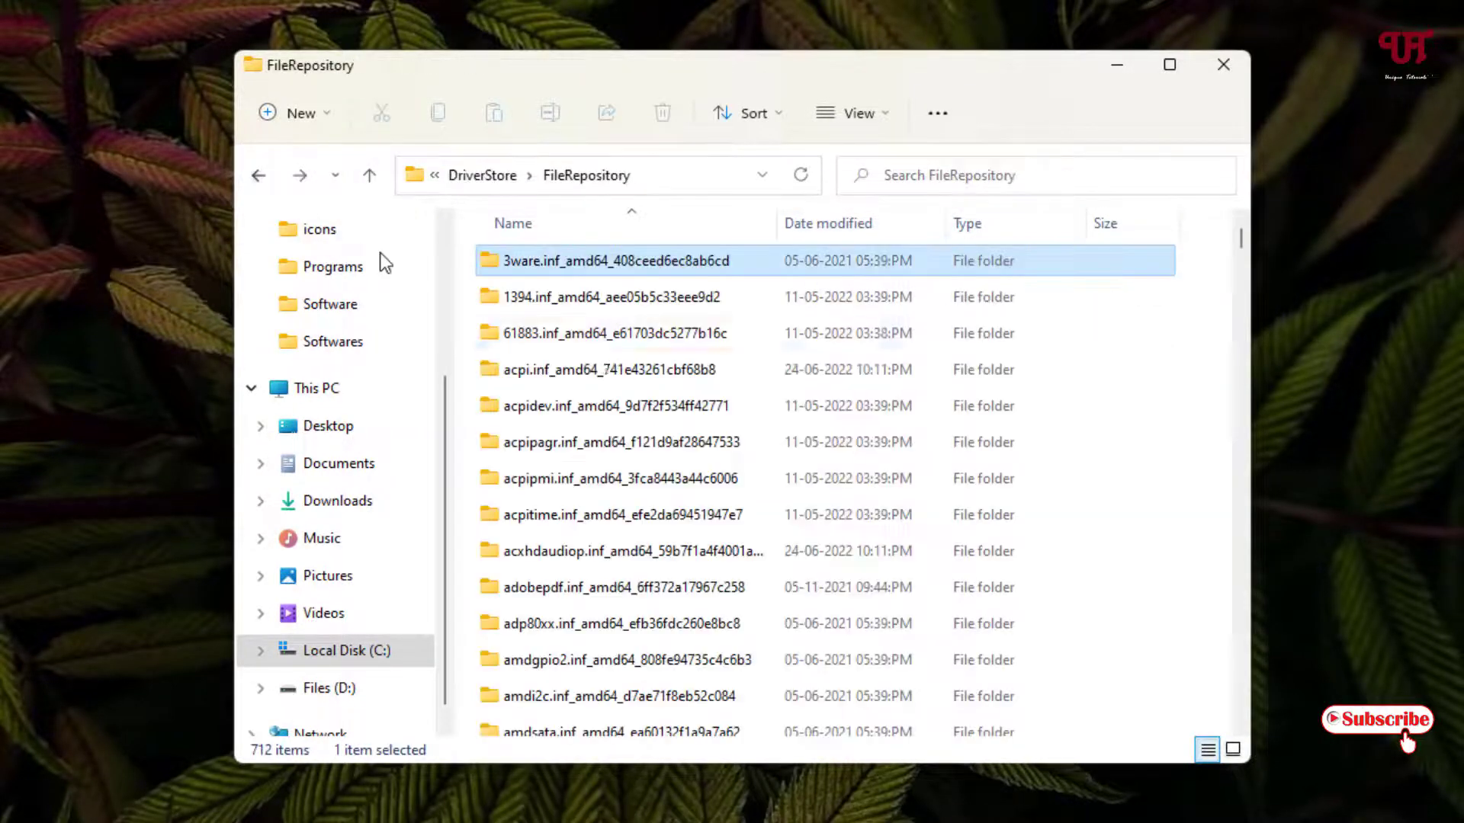
pyautogui.scroll(-7, 618, 390)
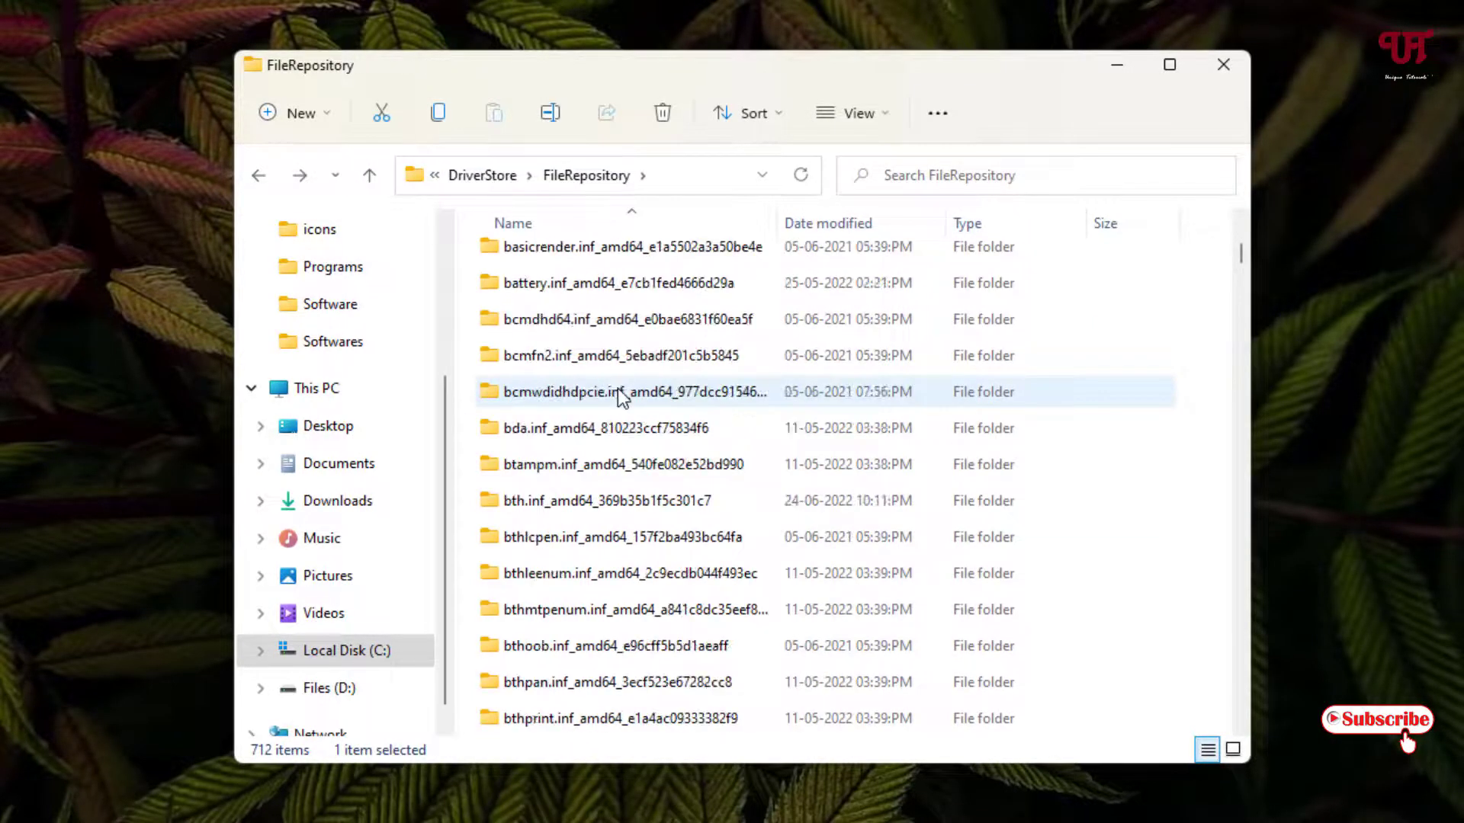
pyautogui.scroll(-2, 618, 390)
pyautogui.scroll(-2, 620, 394)
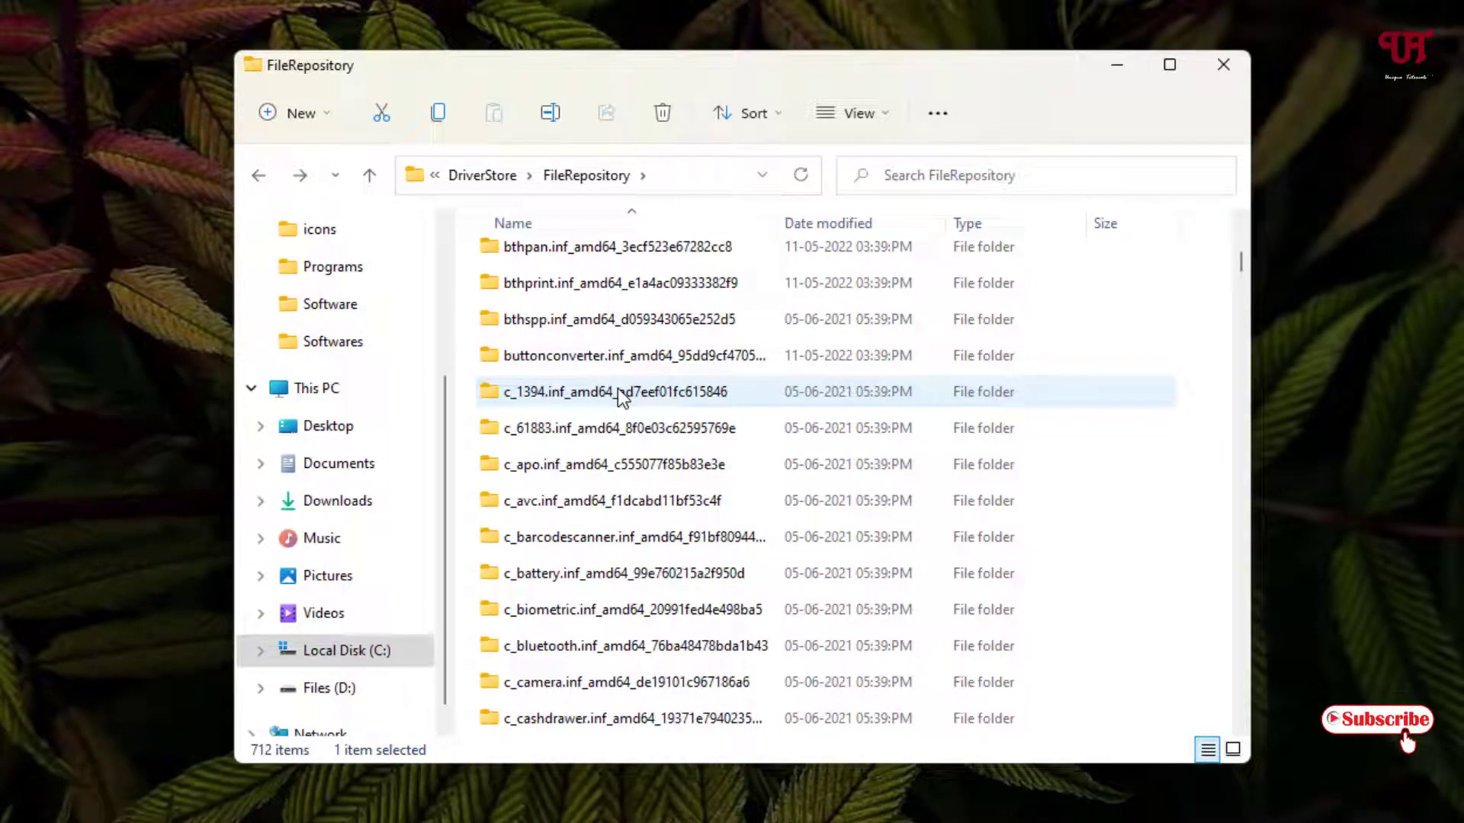
pyautogui.scroll(5, 630, 422)
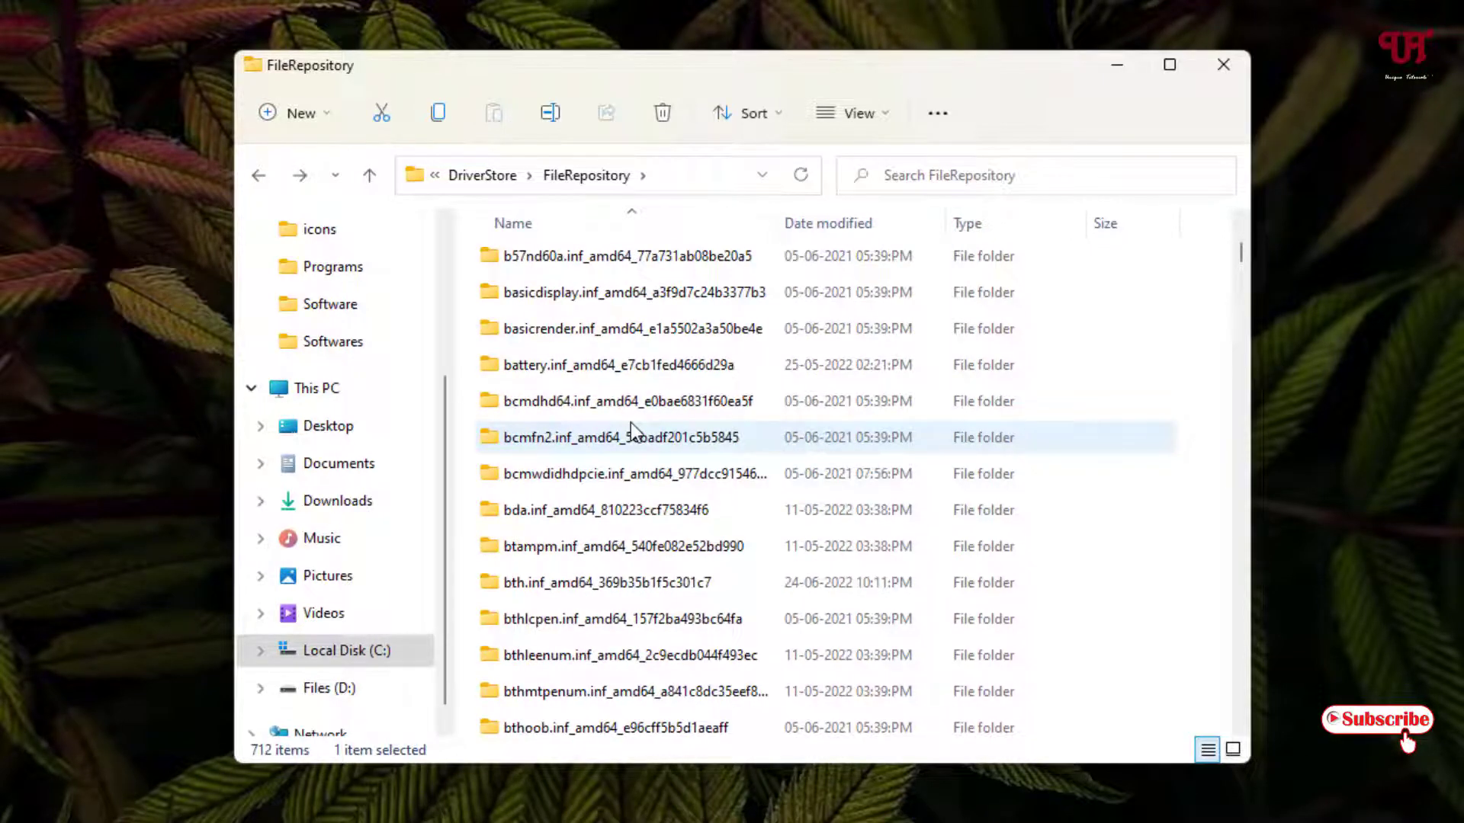
pyautogui.scroll(-2, 630, 423)
pyautogui.scroll(-1, 630, 423)
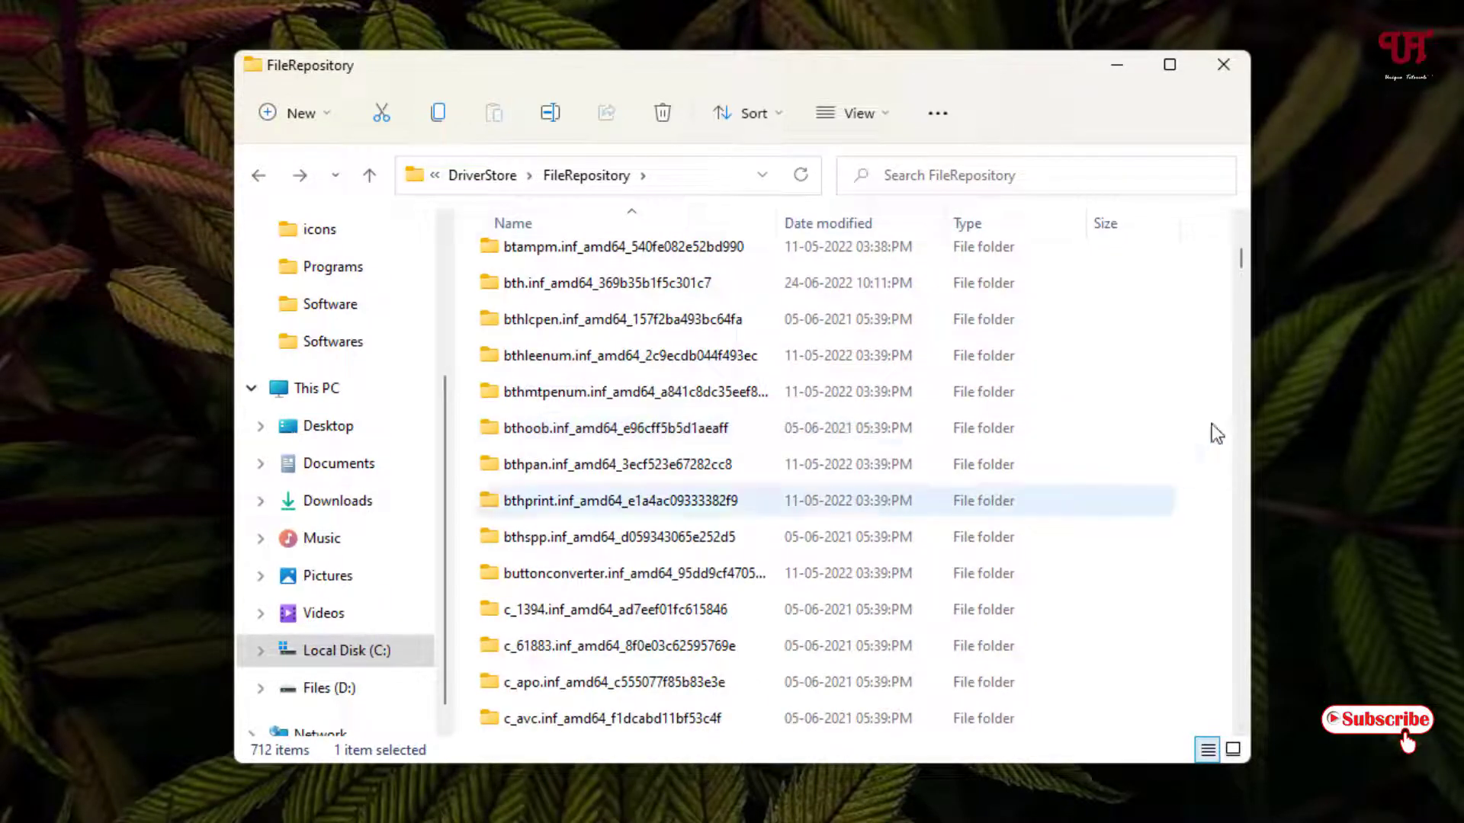
pyautogui.moveTo(1241, 263); pyautogui.dragTo(1243, 225)
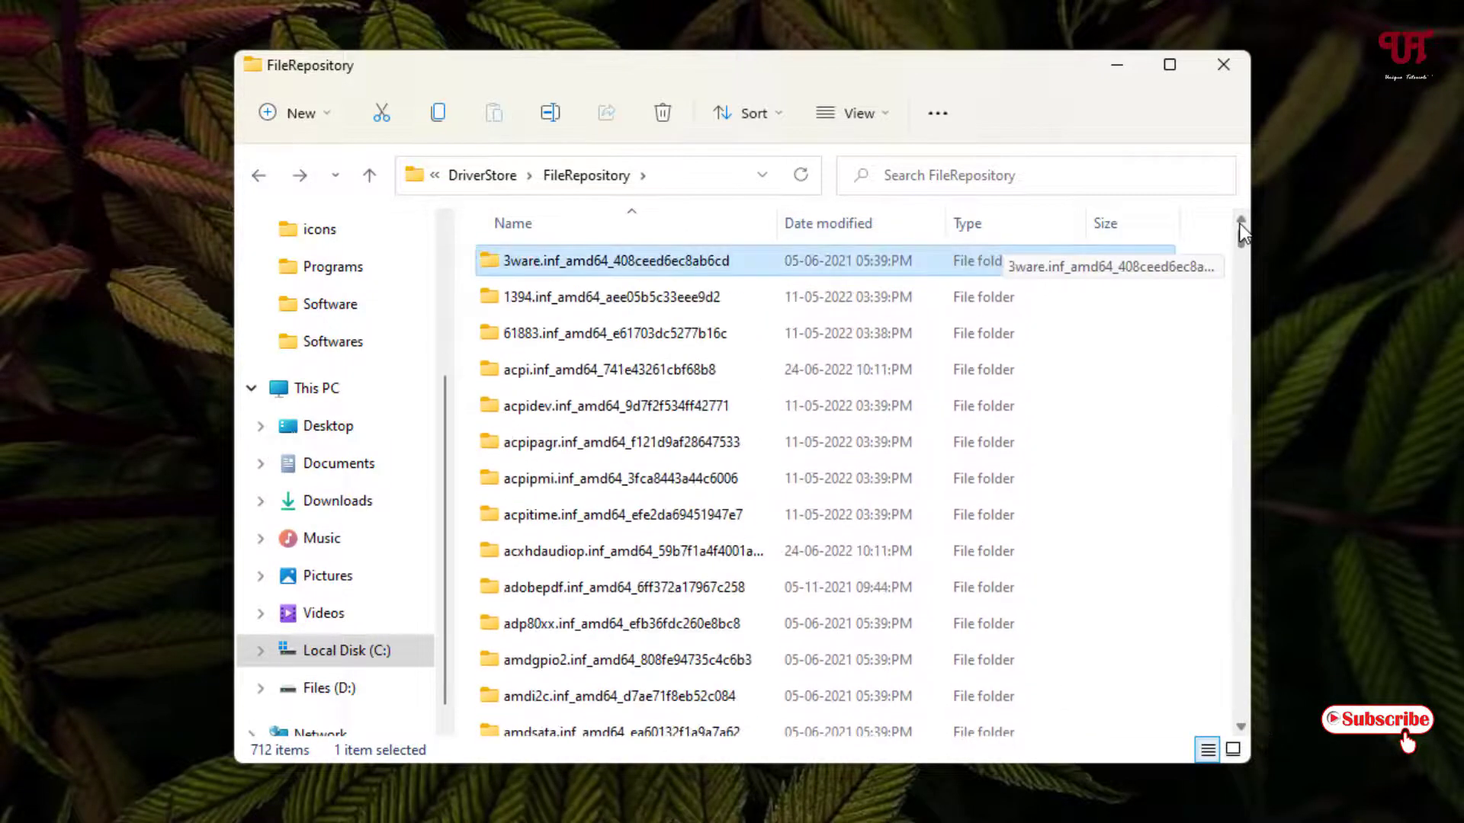
pyautogui.click(252, 183)
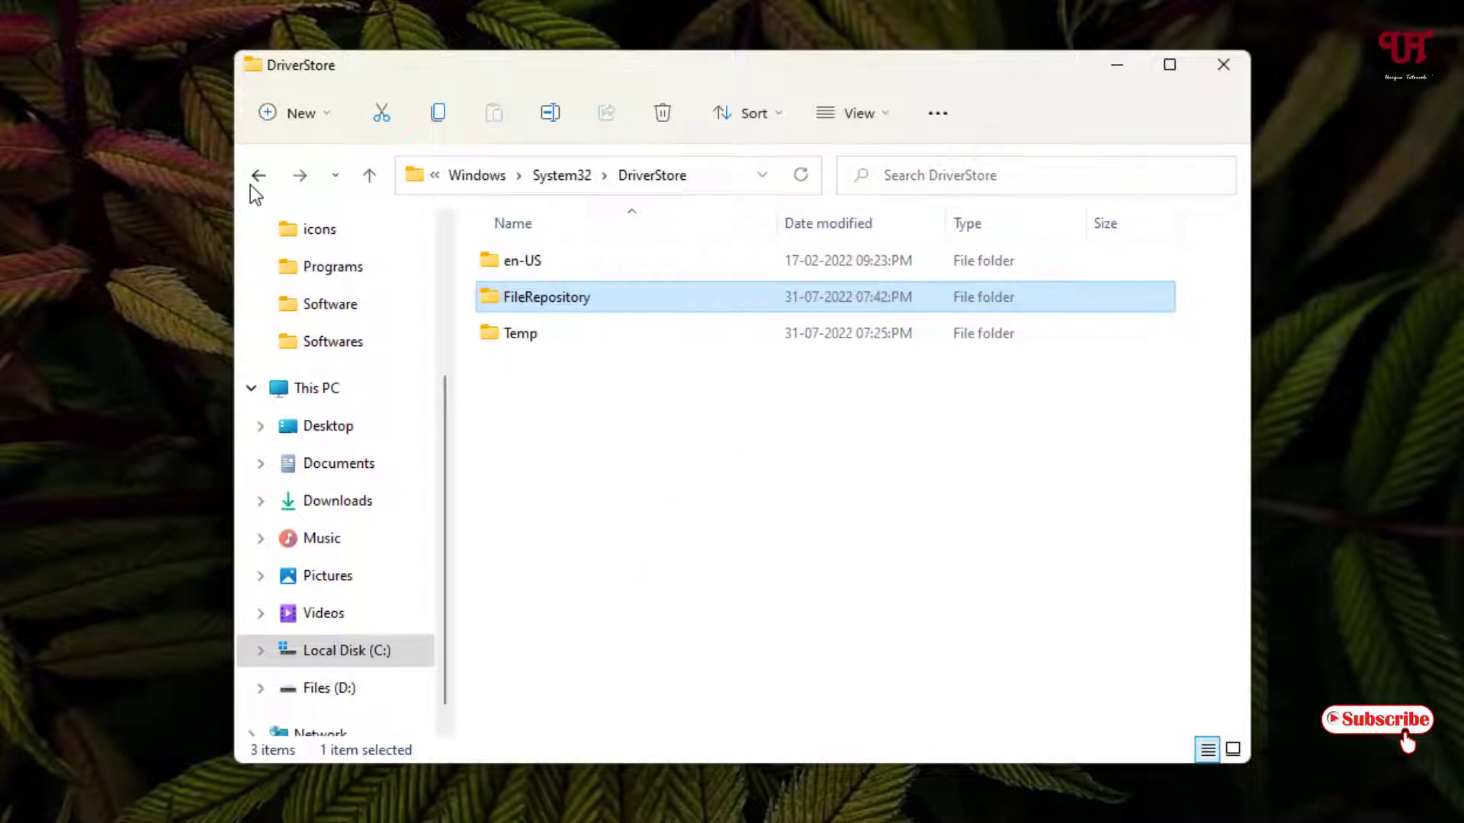
# Copy the FileRepository folder, then create and open a desktop folder named 'driver backup'
pyautogui.rightClick(513, 302)
pyautogui.click(592, 323)
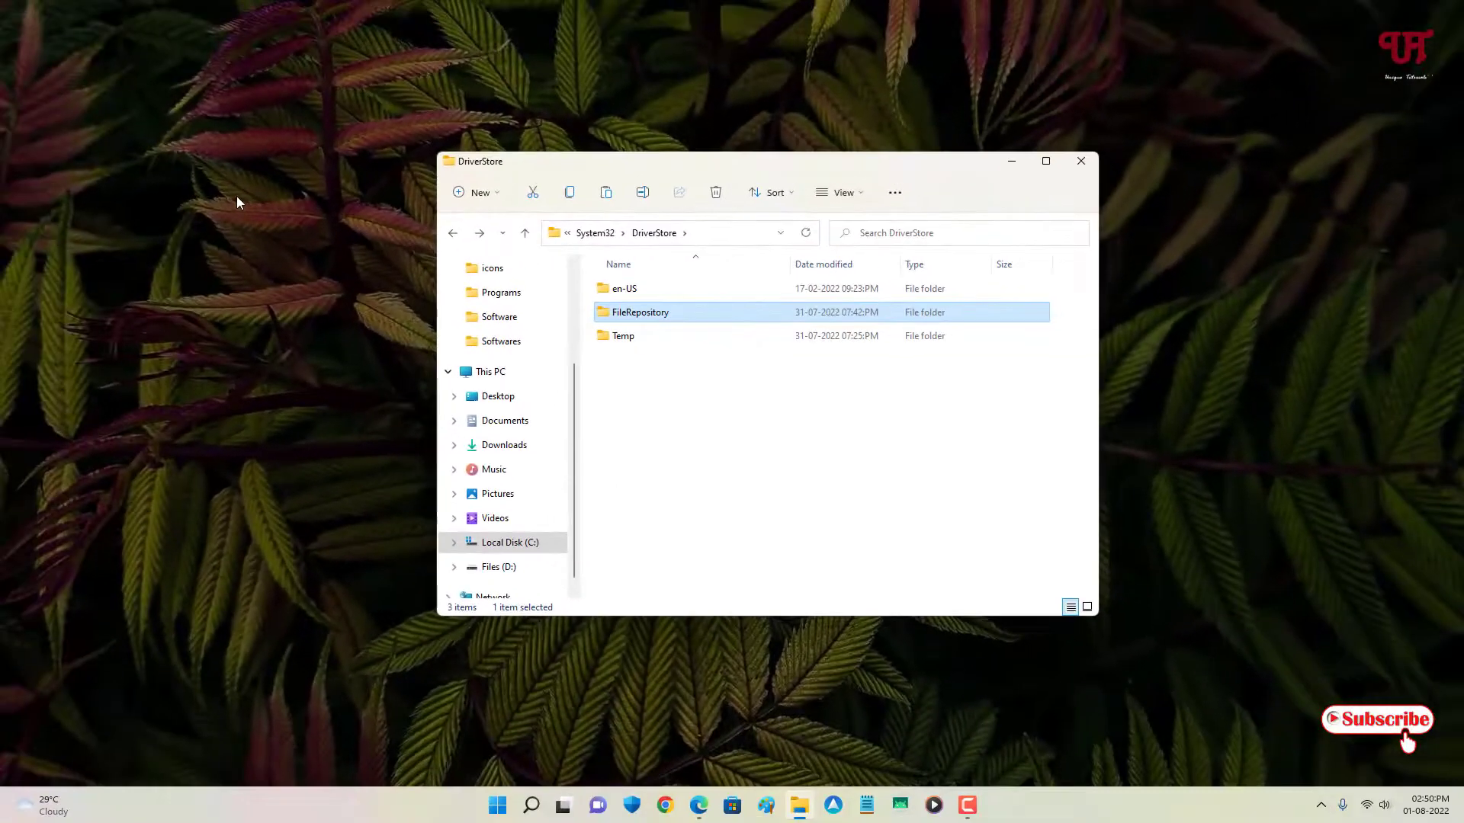
pyautogui.click(237, 197)
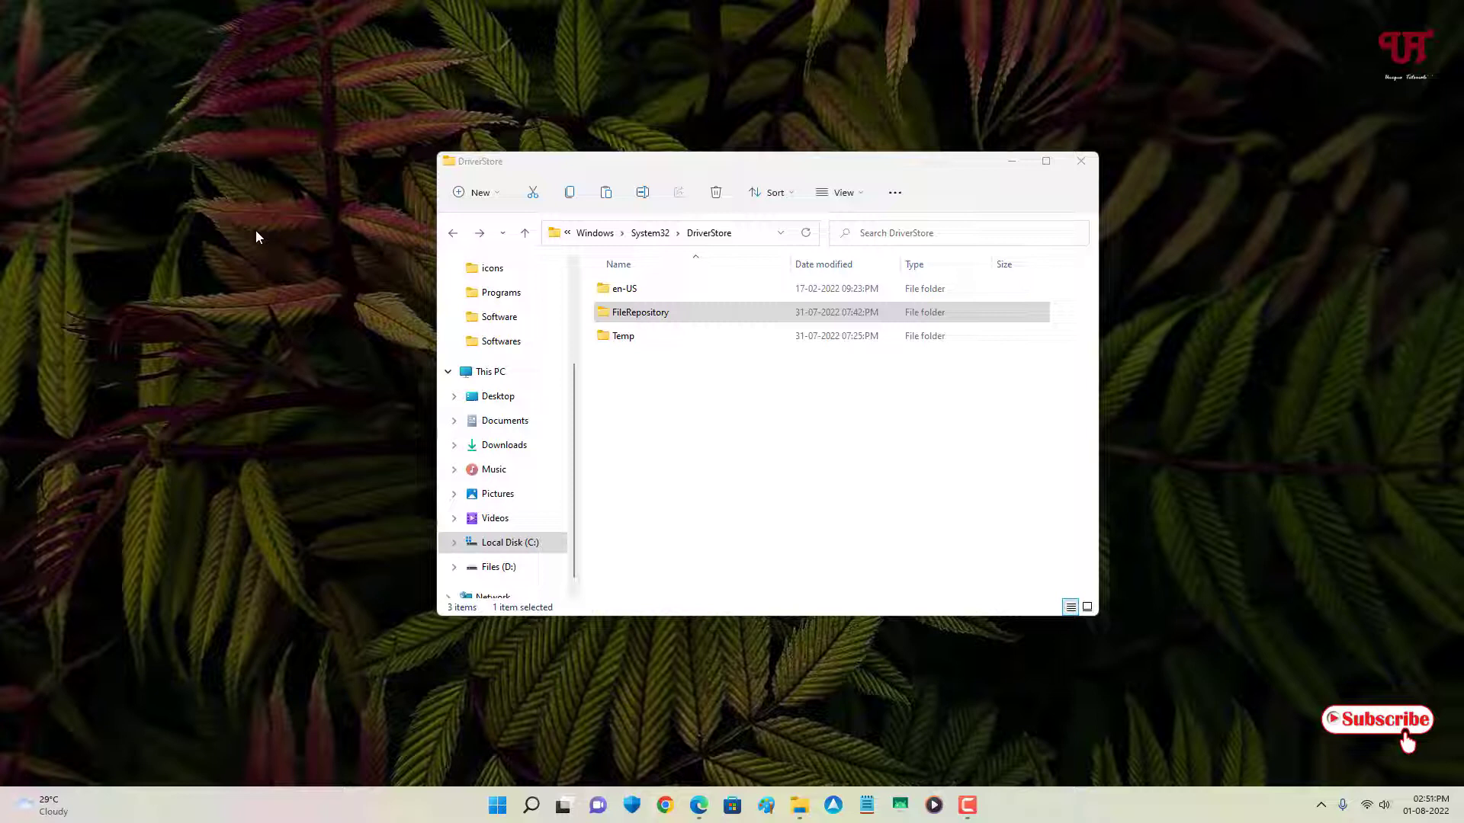
pyautogui.hotkey('ctrl', 'shift', 'n')
pyautogui.write('driver')
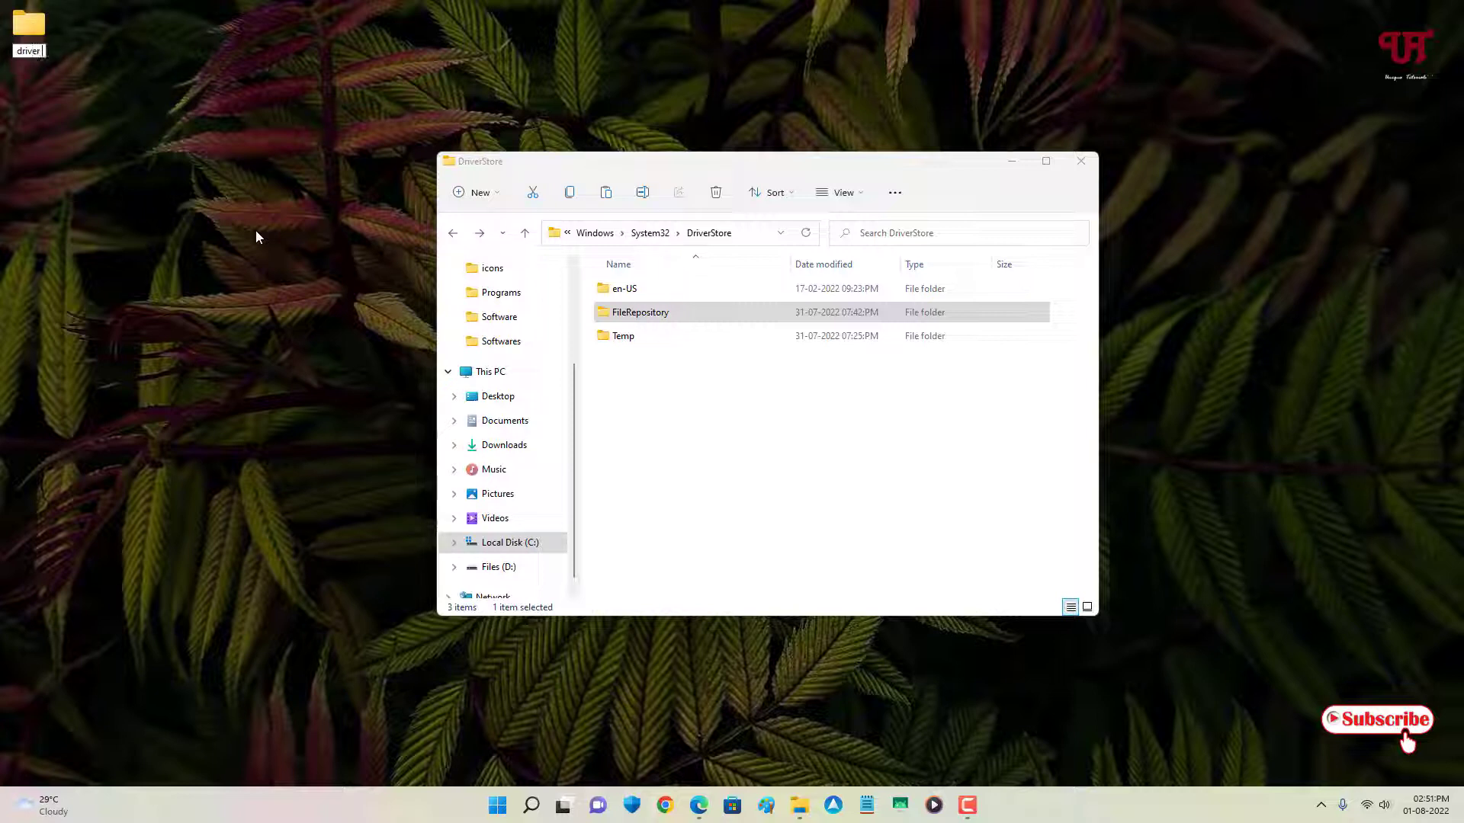
pyautogui.write(' backup')
pyautogui.press('Return')
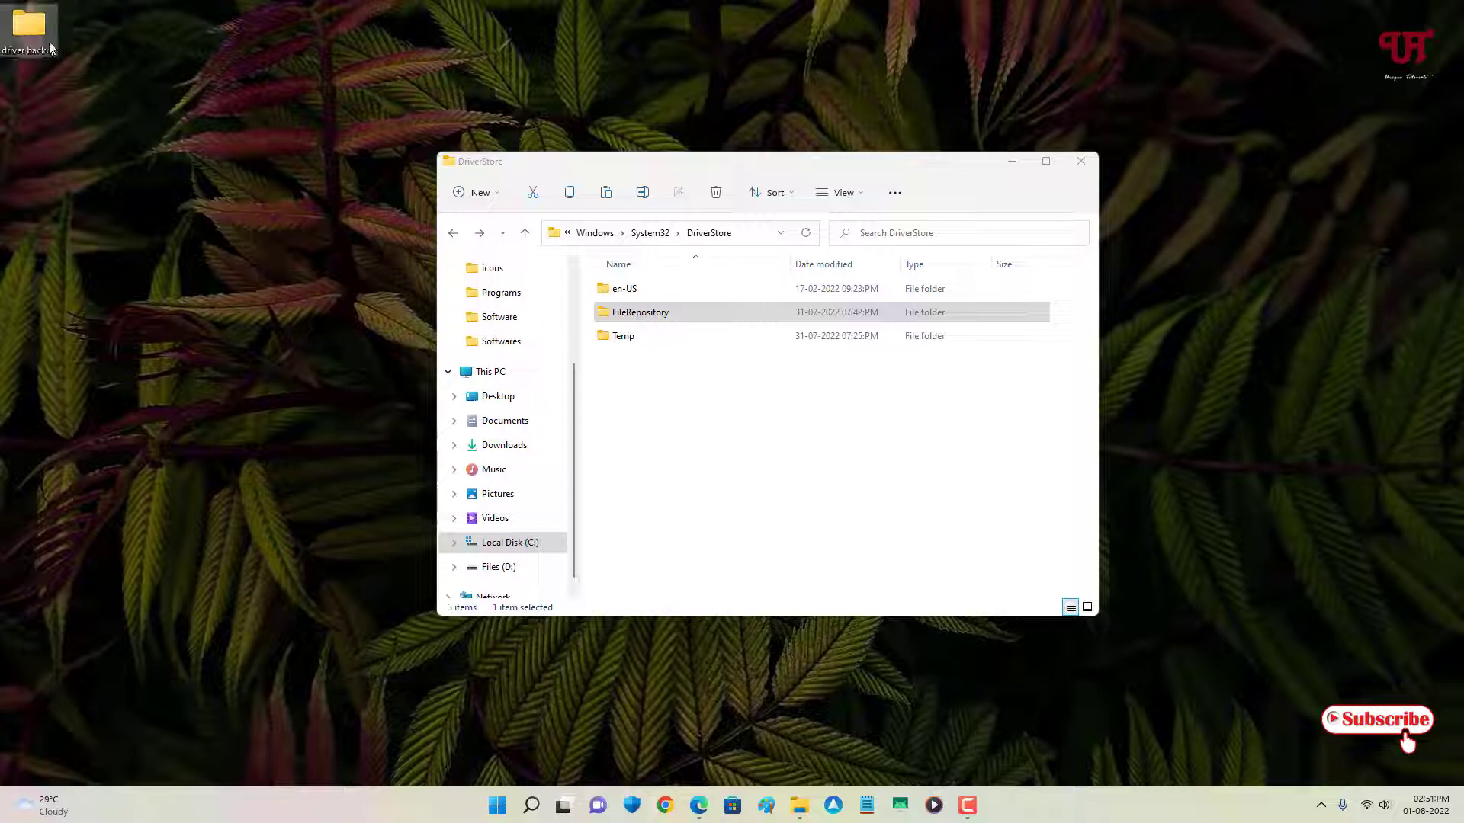
pyautogui.press('Return')
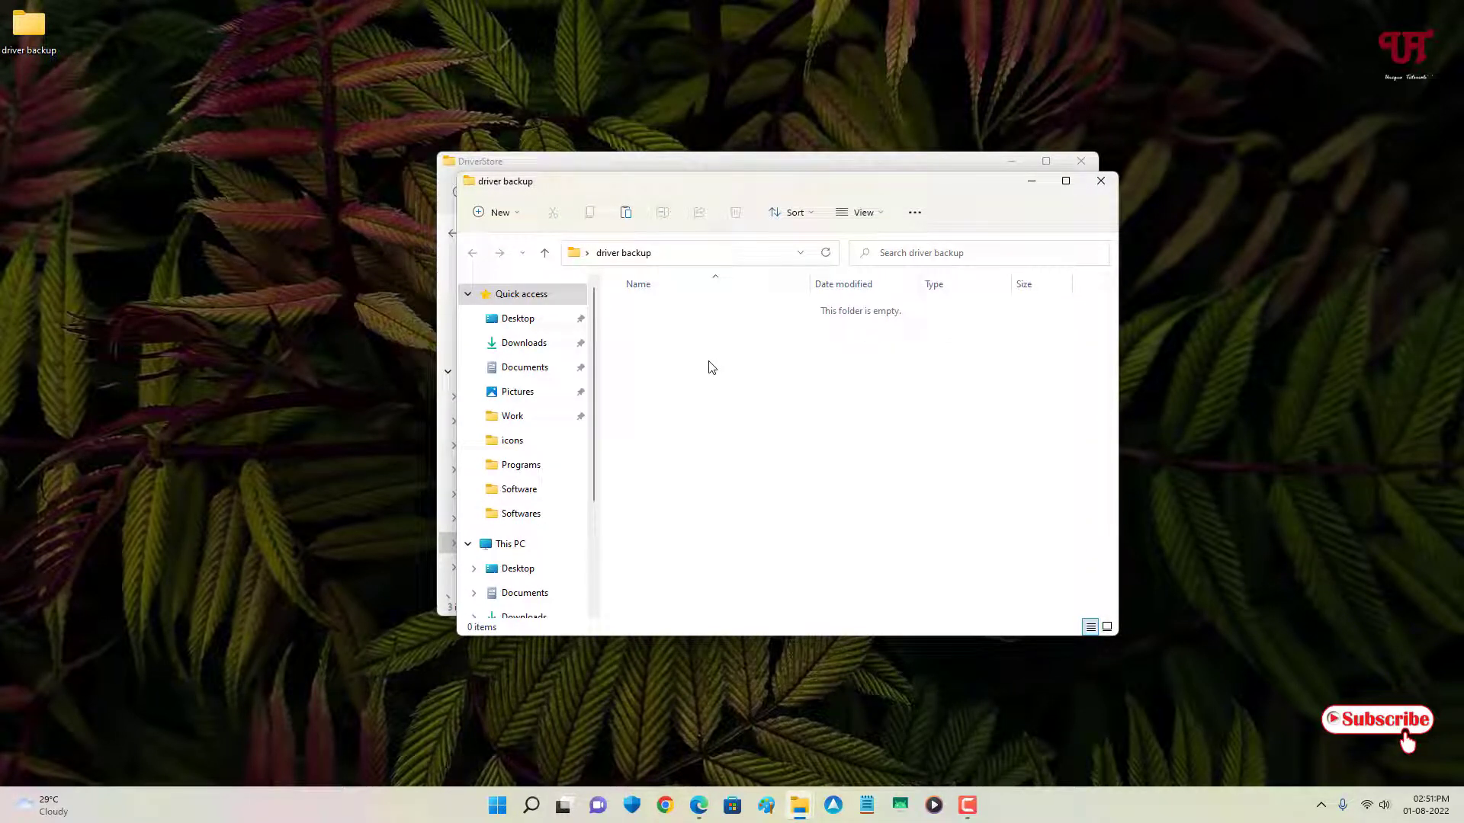
# Paste the copied FileRepository folder into the 'driver backup' folder
pyautogui.hotkey('ctrl', 'v')
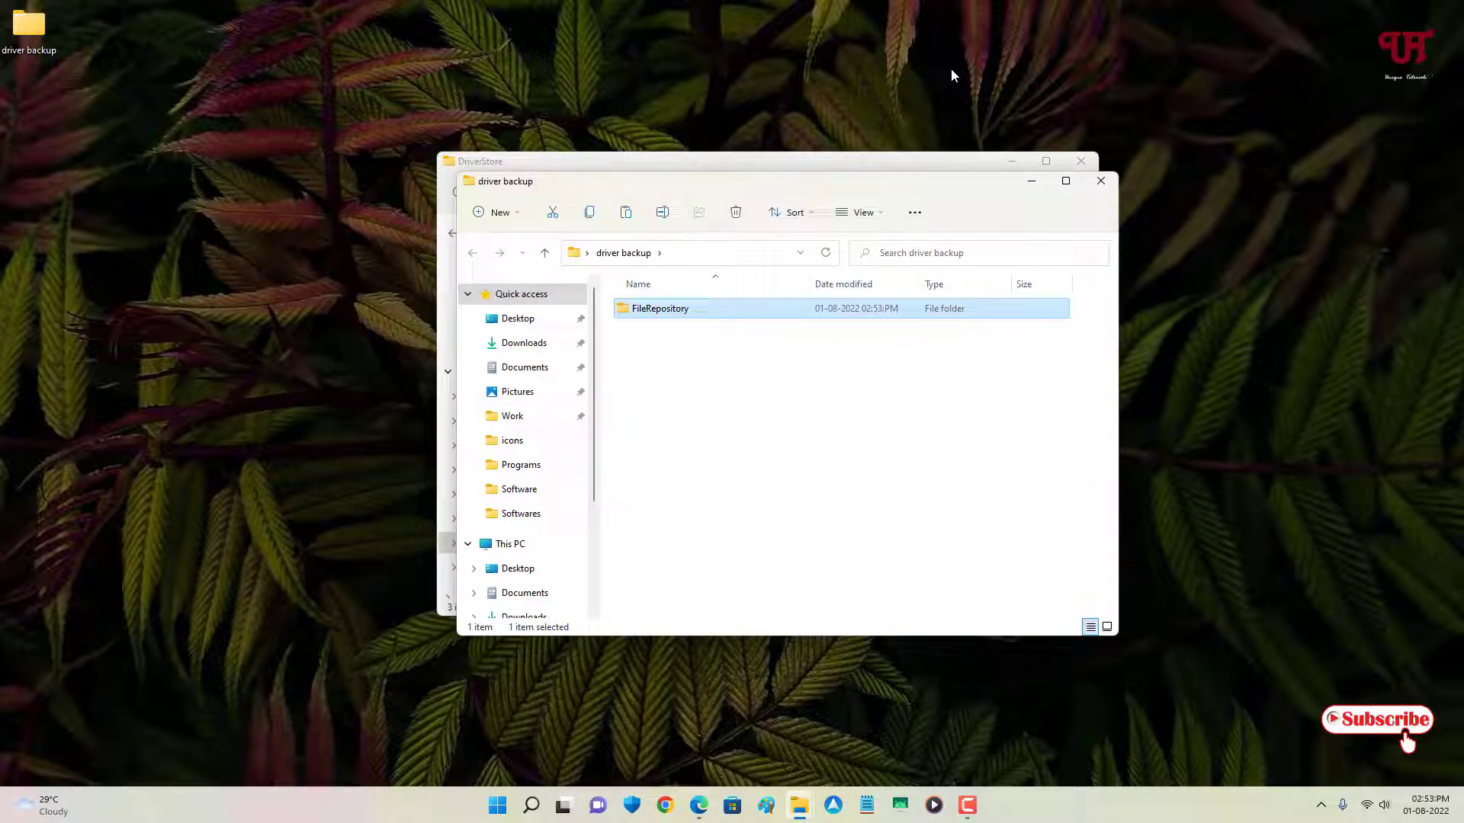
pyautogui.moveTo(953, 197); pyautogui.dragTo(634, 126)
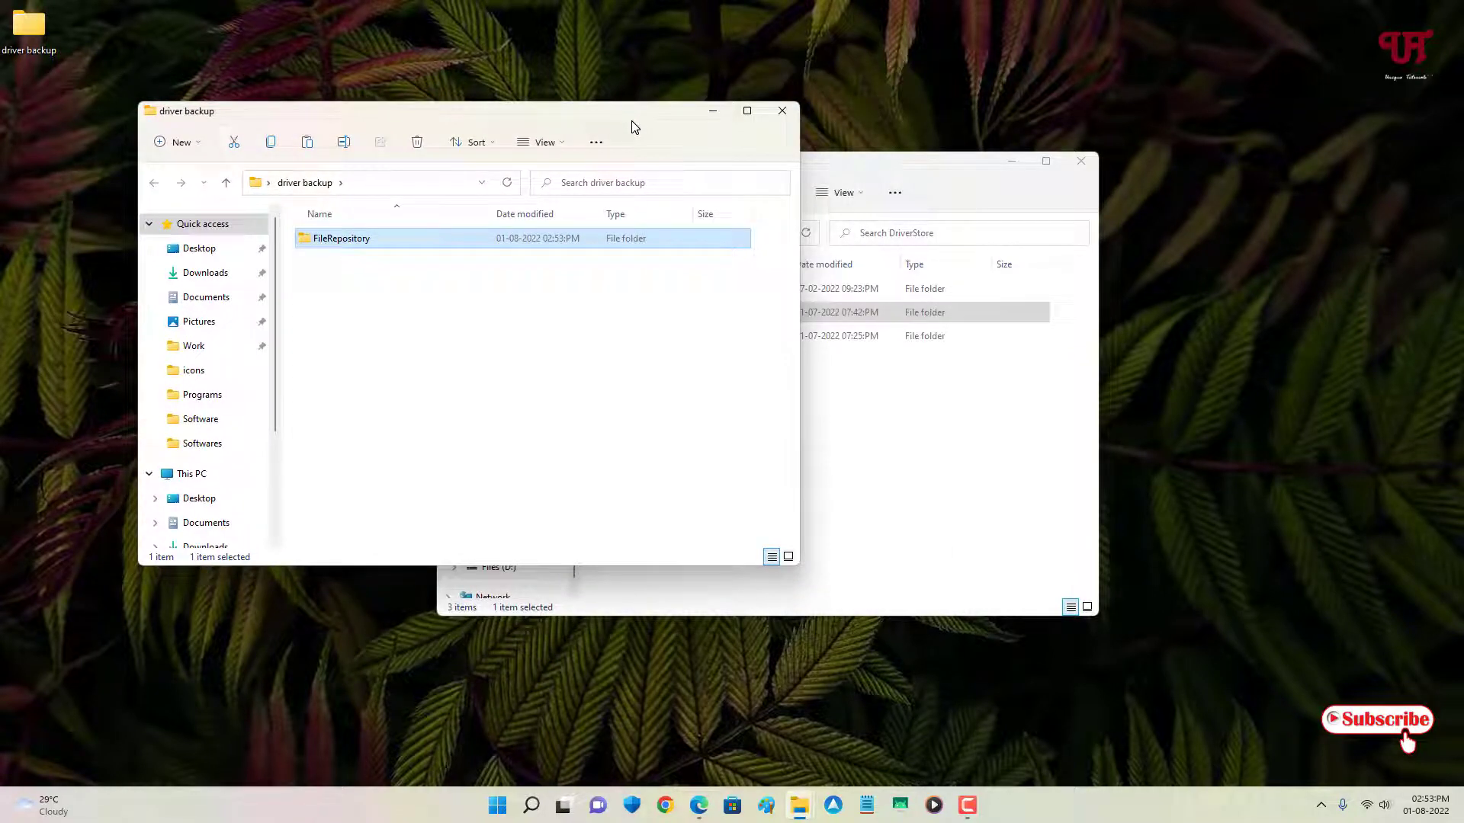
pyautogui.click(436, 288)
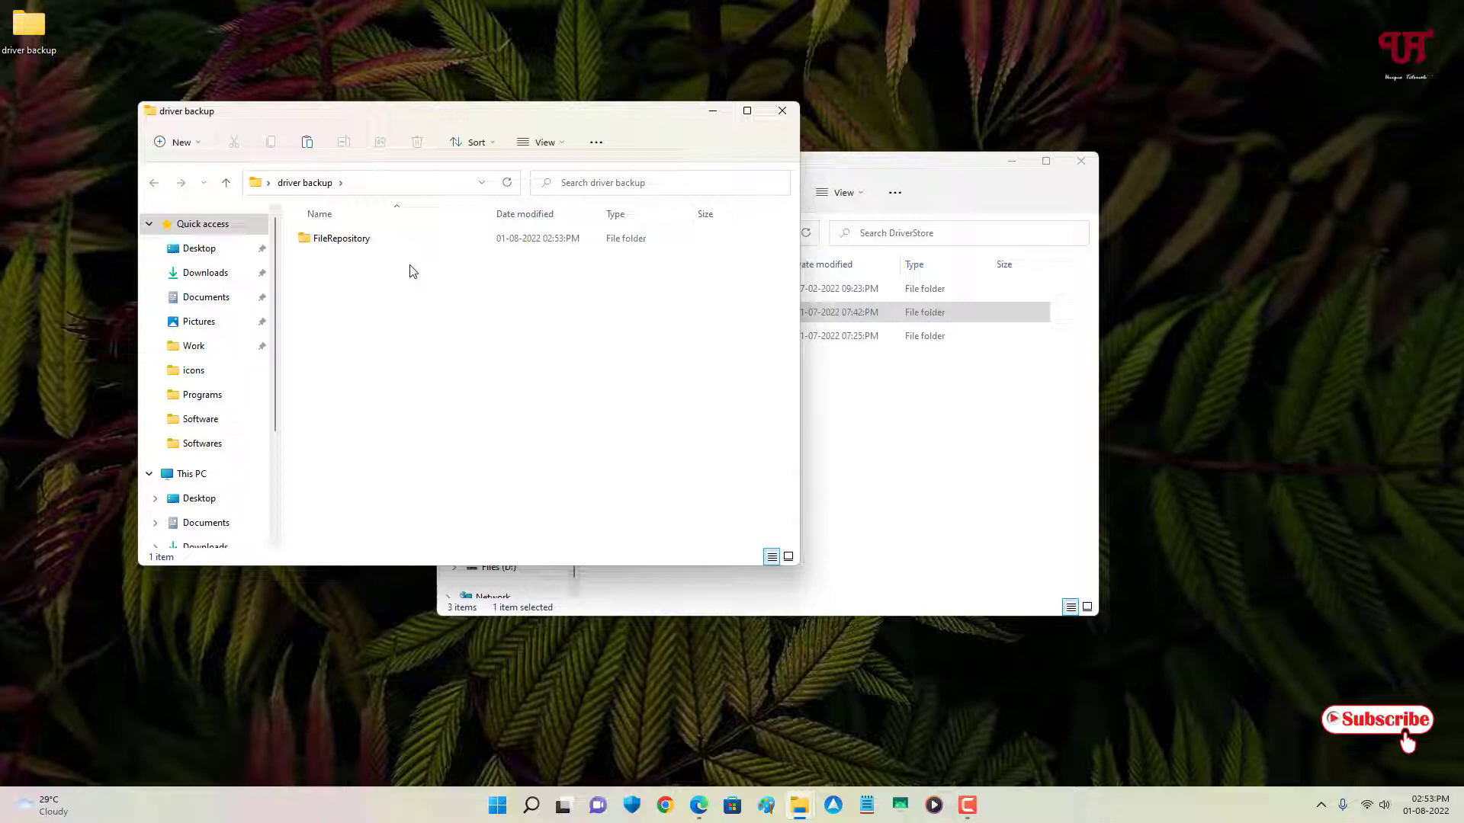
# Check the copied 3ware driver folder inside FileRepository, then close that window
pyautogui.doubleClick(359, 245)
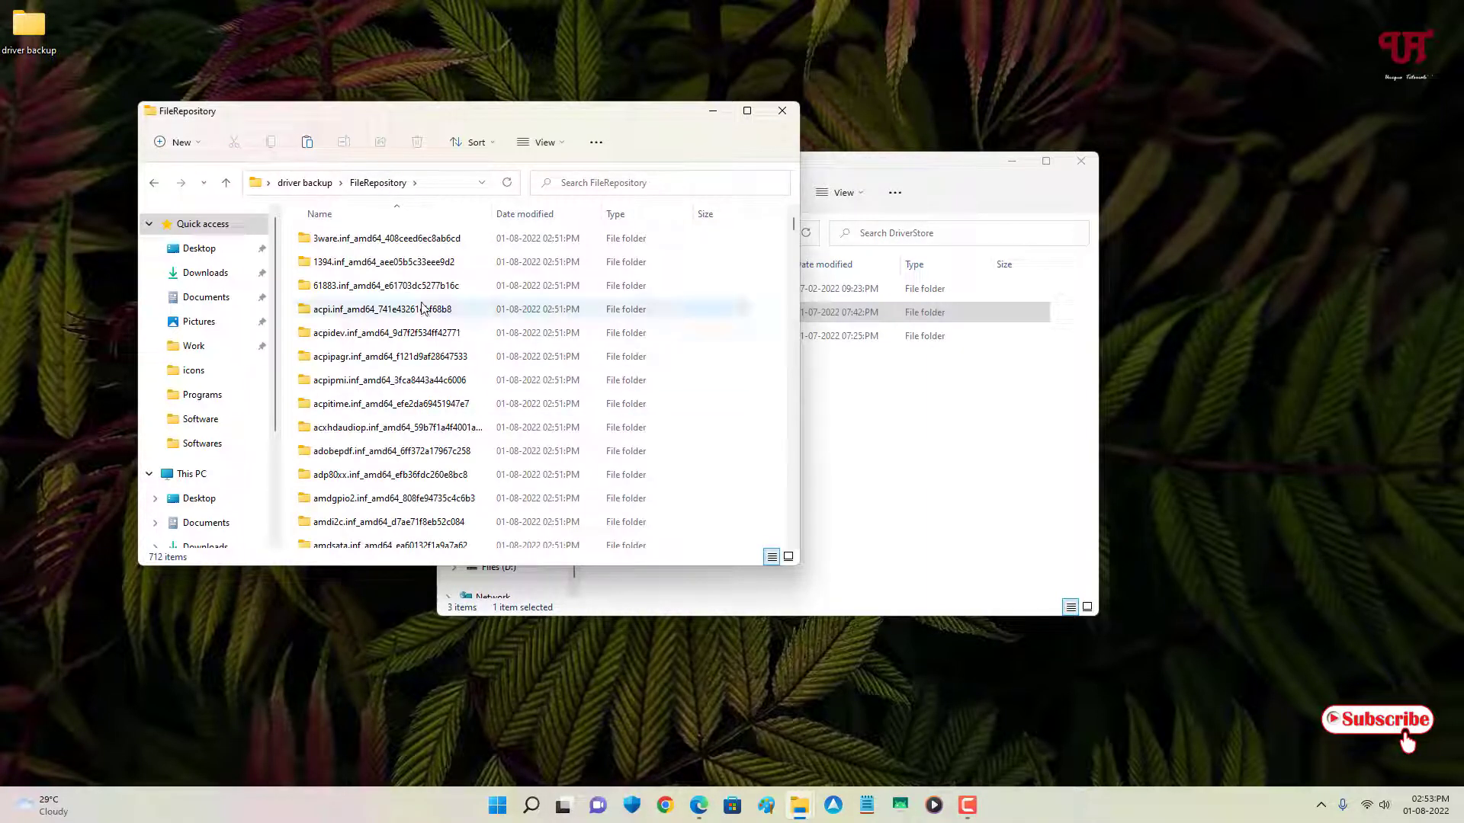
pyautogui.doubleClick(425, 238)
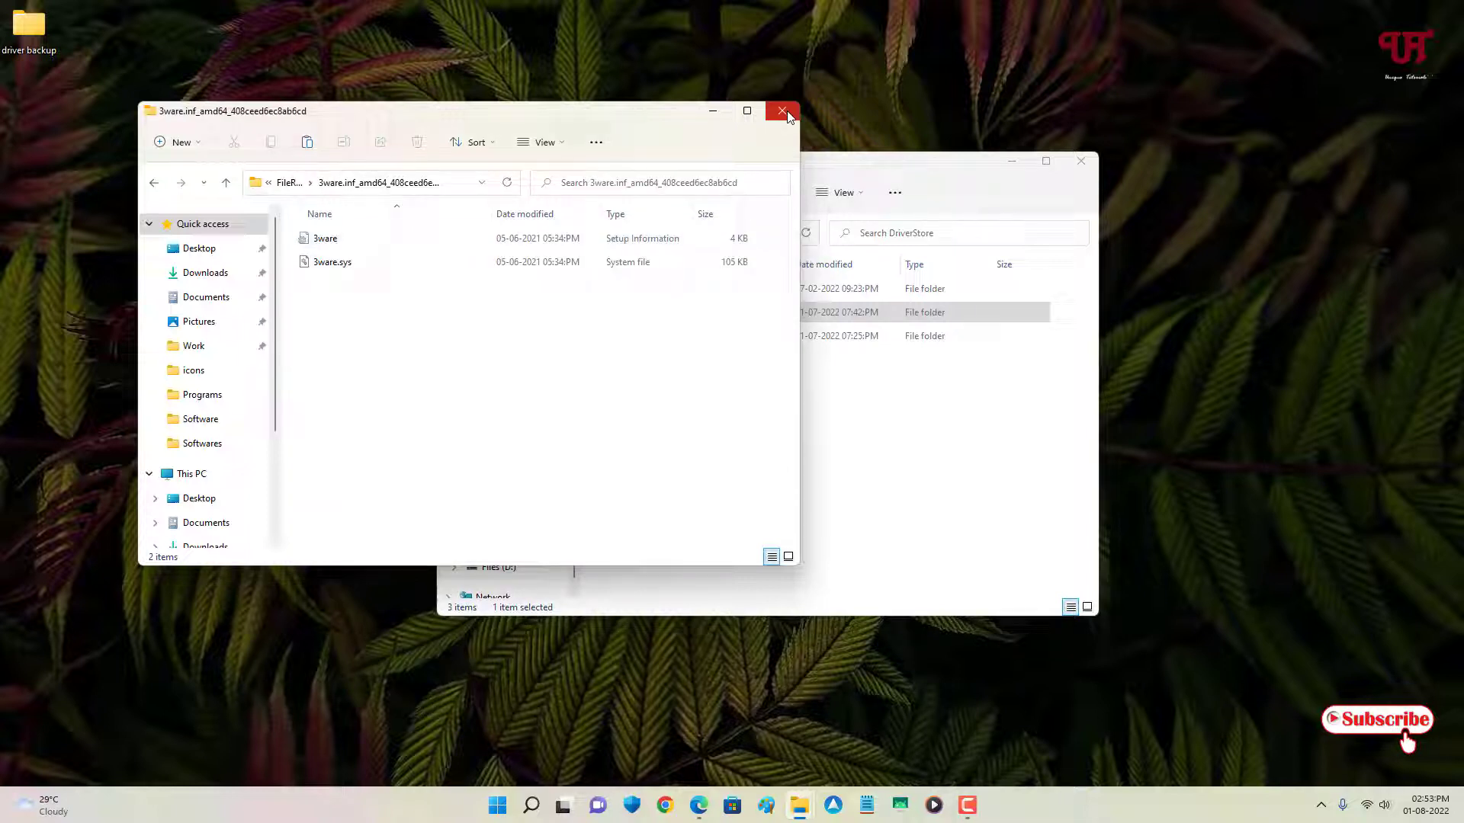
pyautogui.click(155, 183)
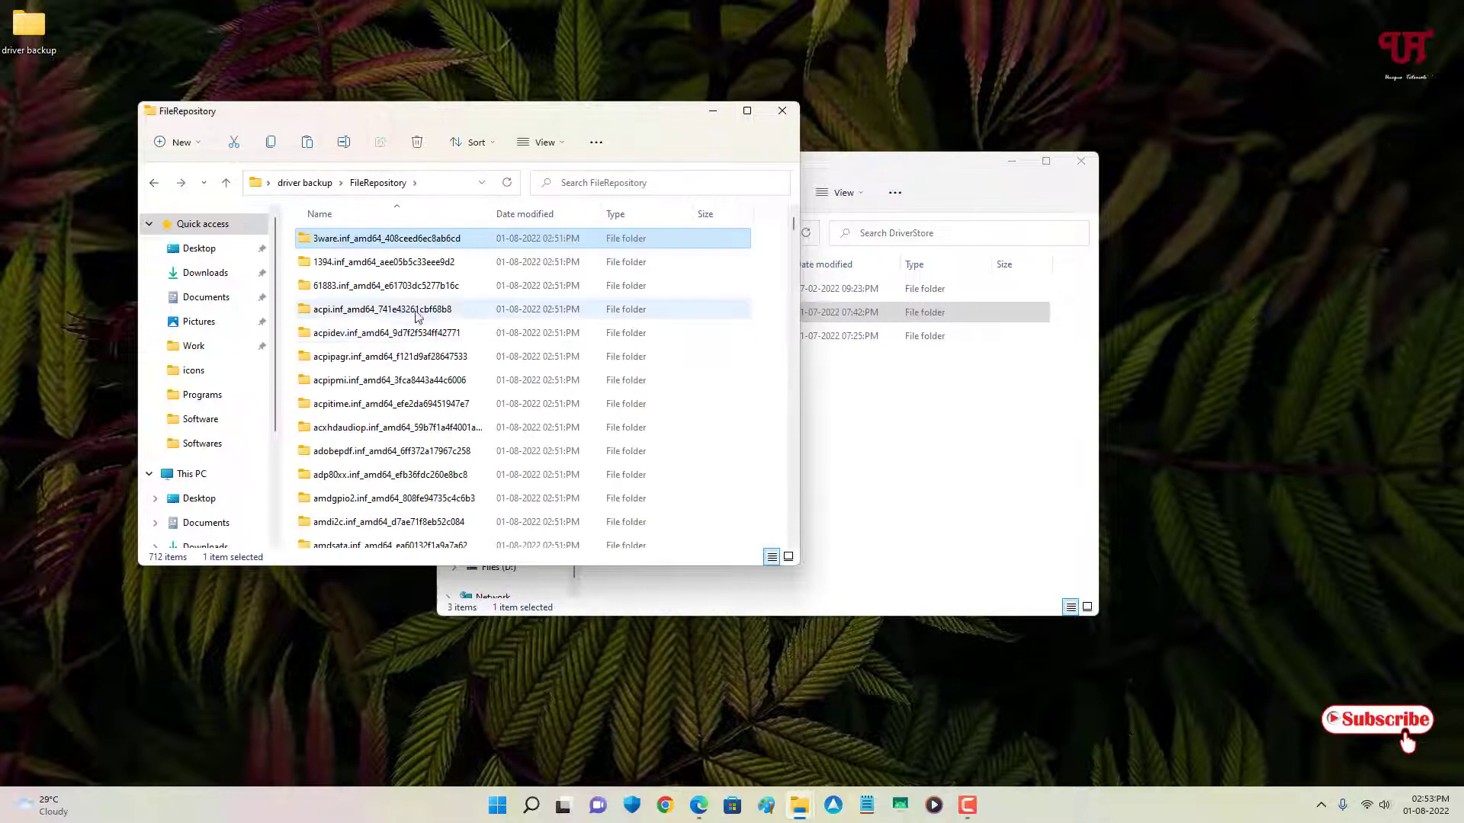
pyautogui.click(779, 113)
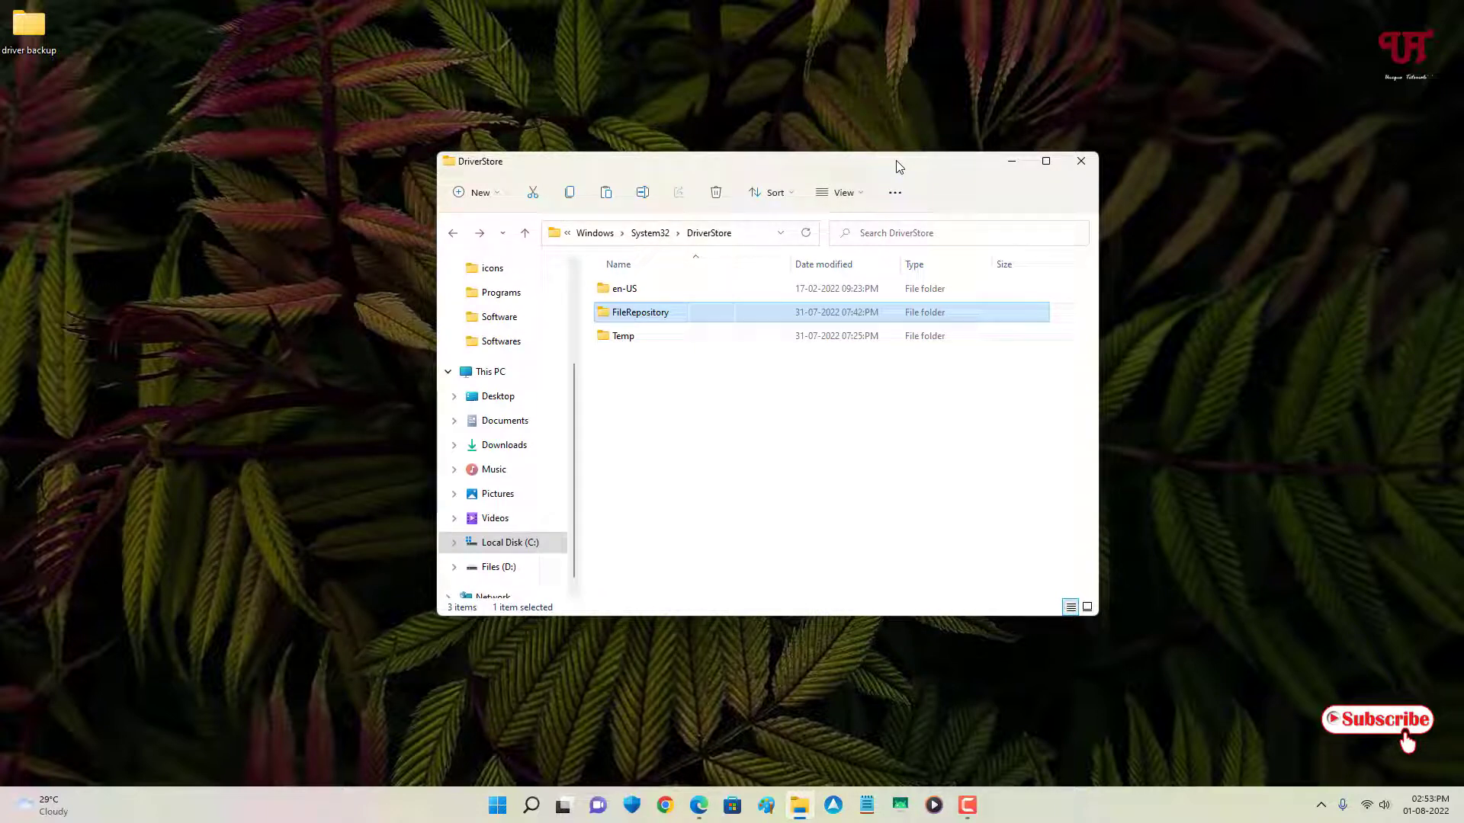
# Download DrvBK_21_Rev7.zip from the DriverBackup! SourceForge page and show it in Downloads
pyautogui.click(1081, 161)
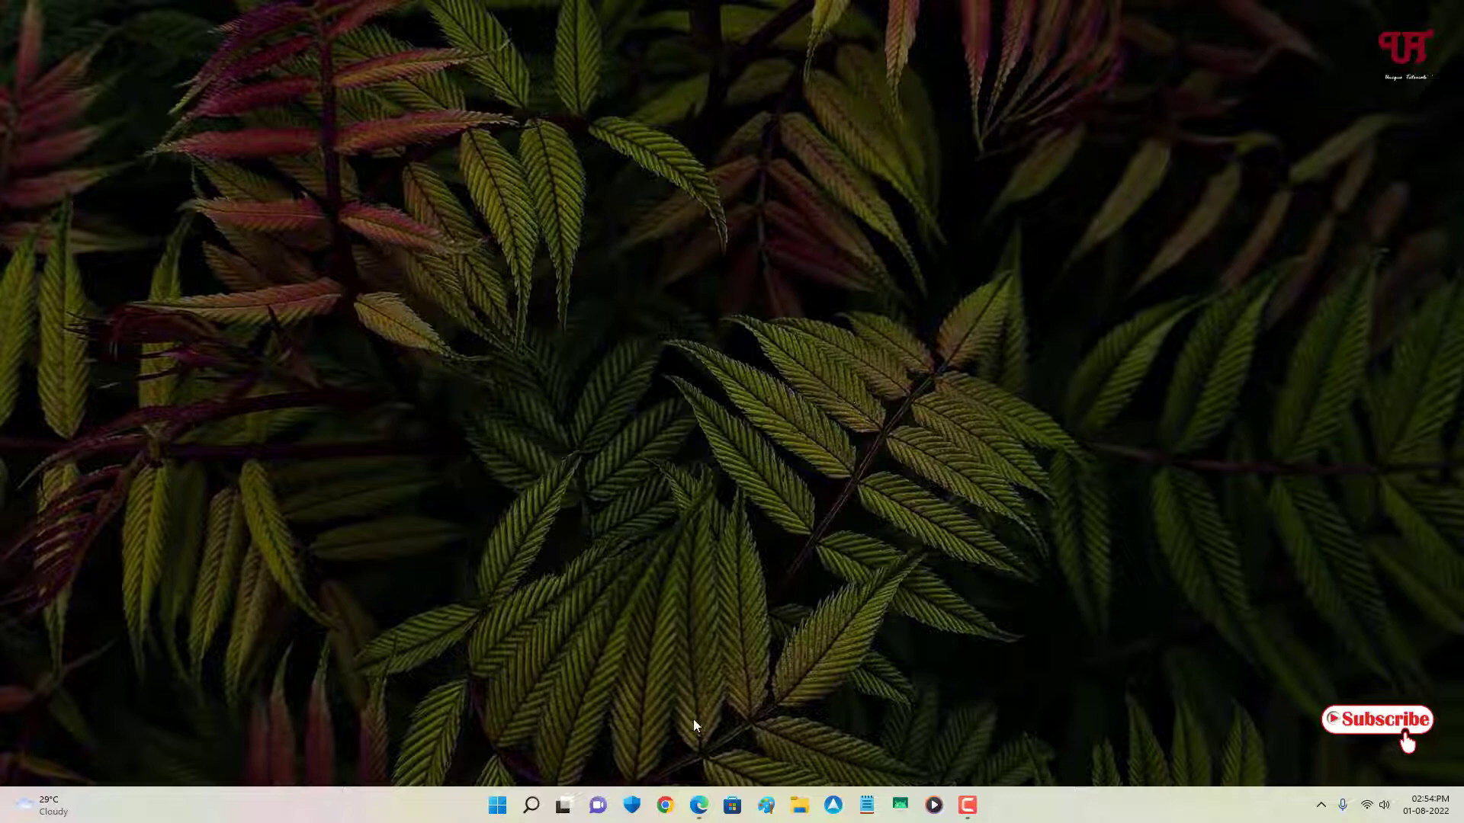
pyautogui.click(699, 805)
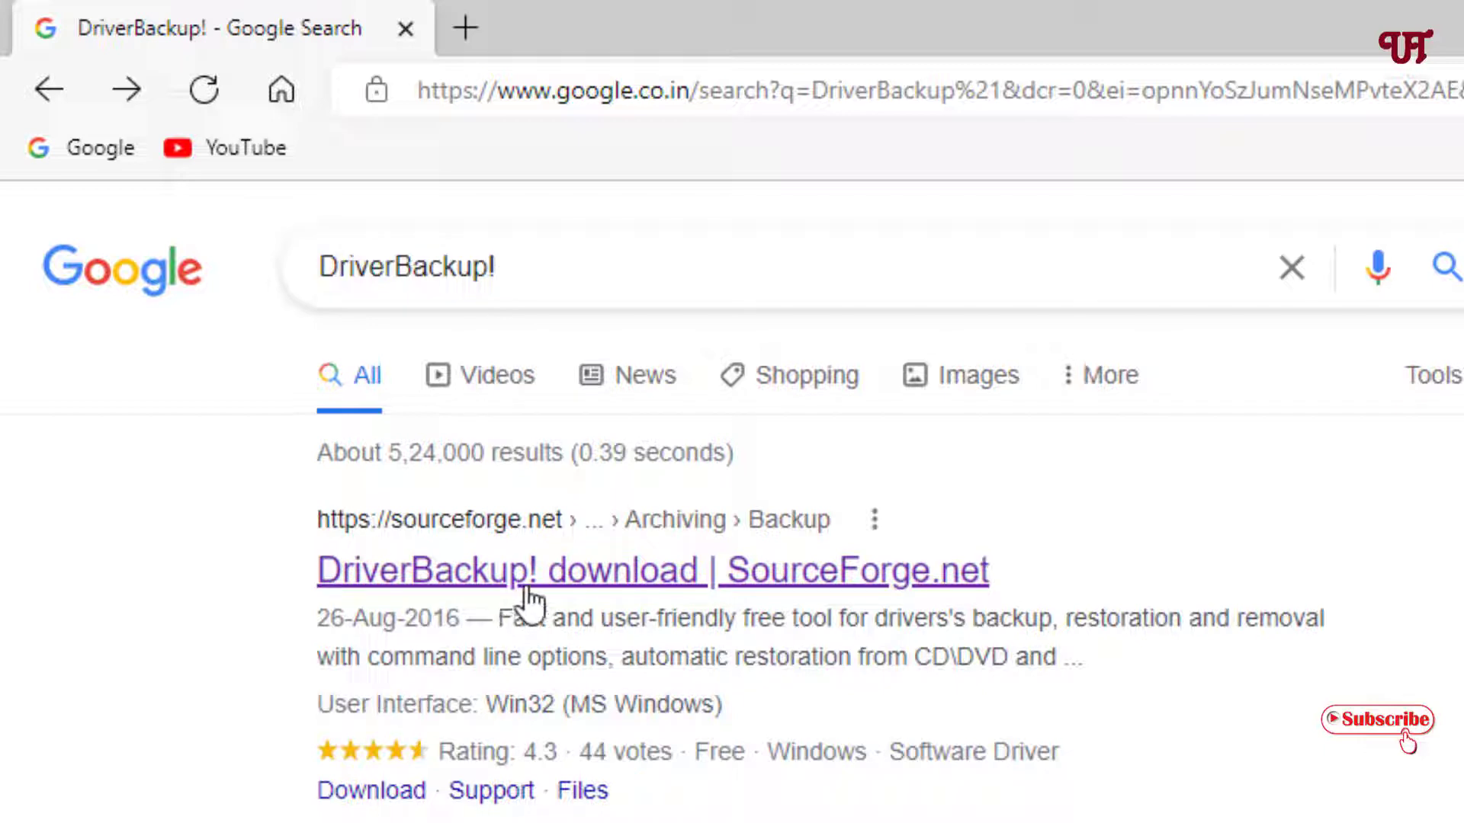
pyautogui.click(585, 587)
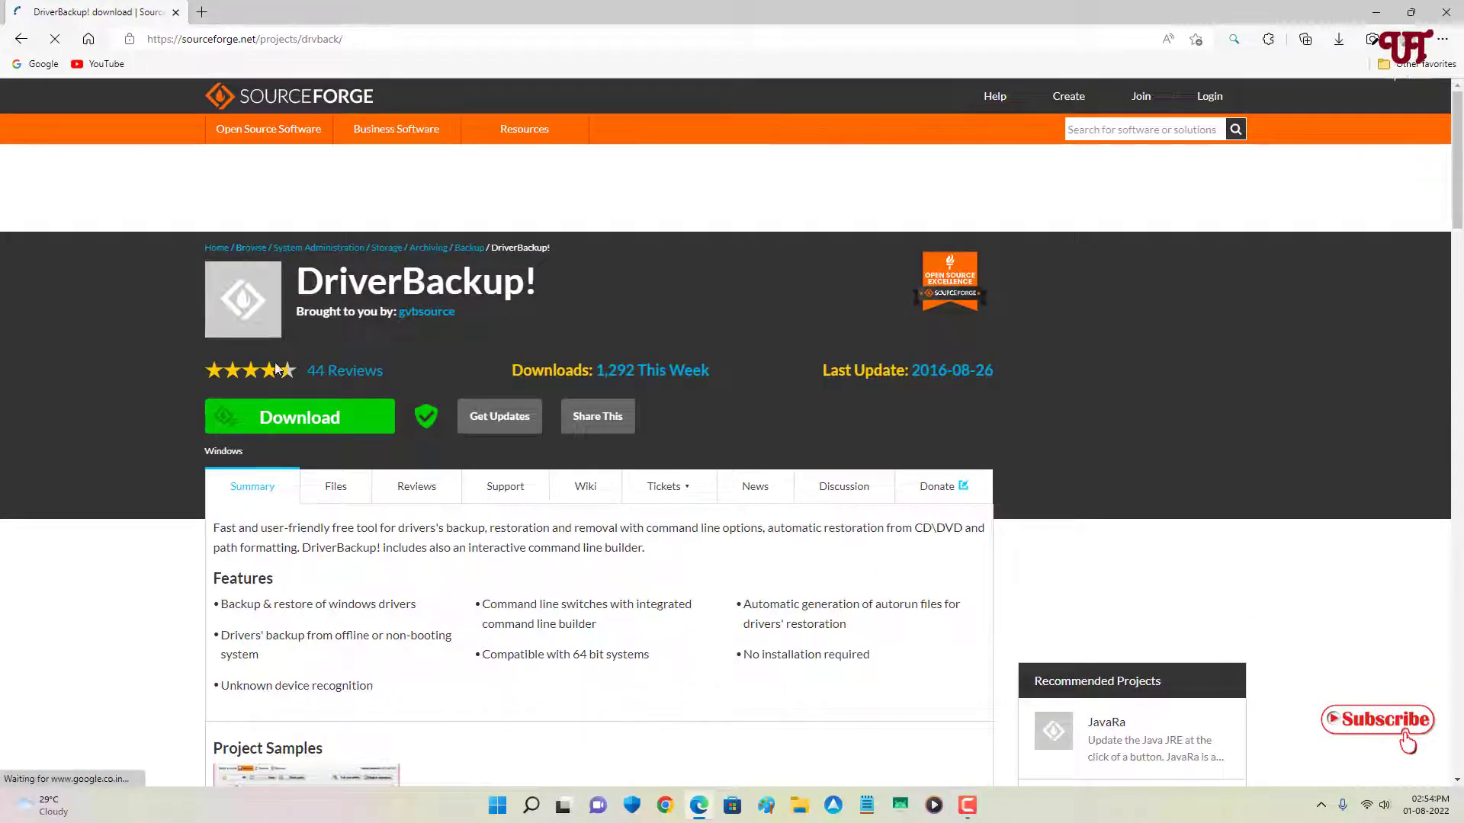
pyautogui.click(315, 424)
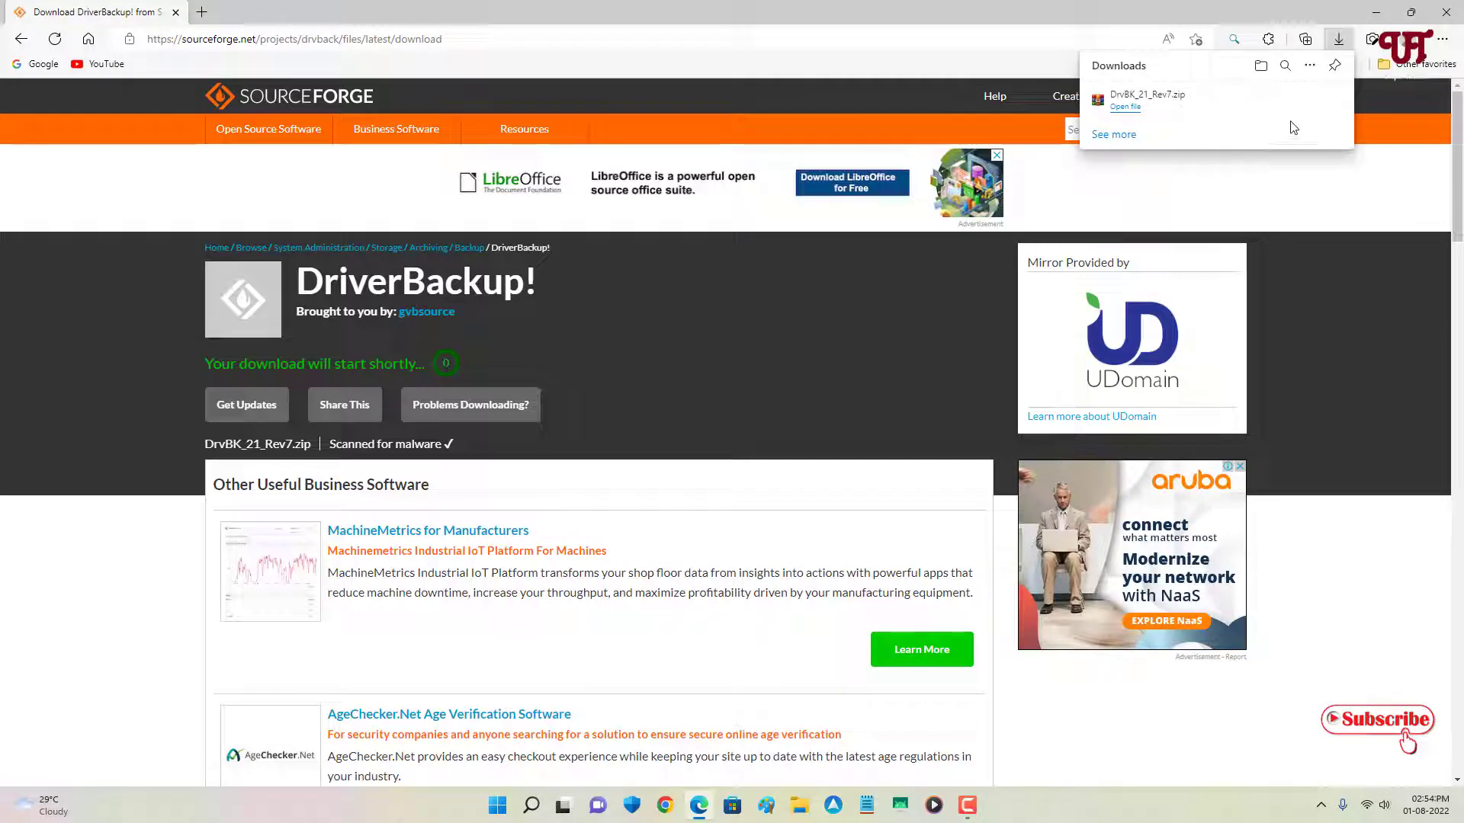
pyautogui.click(1288, 100)
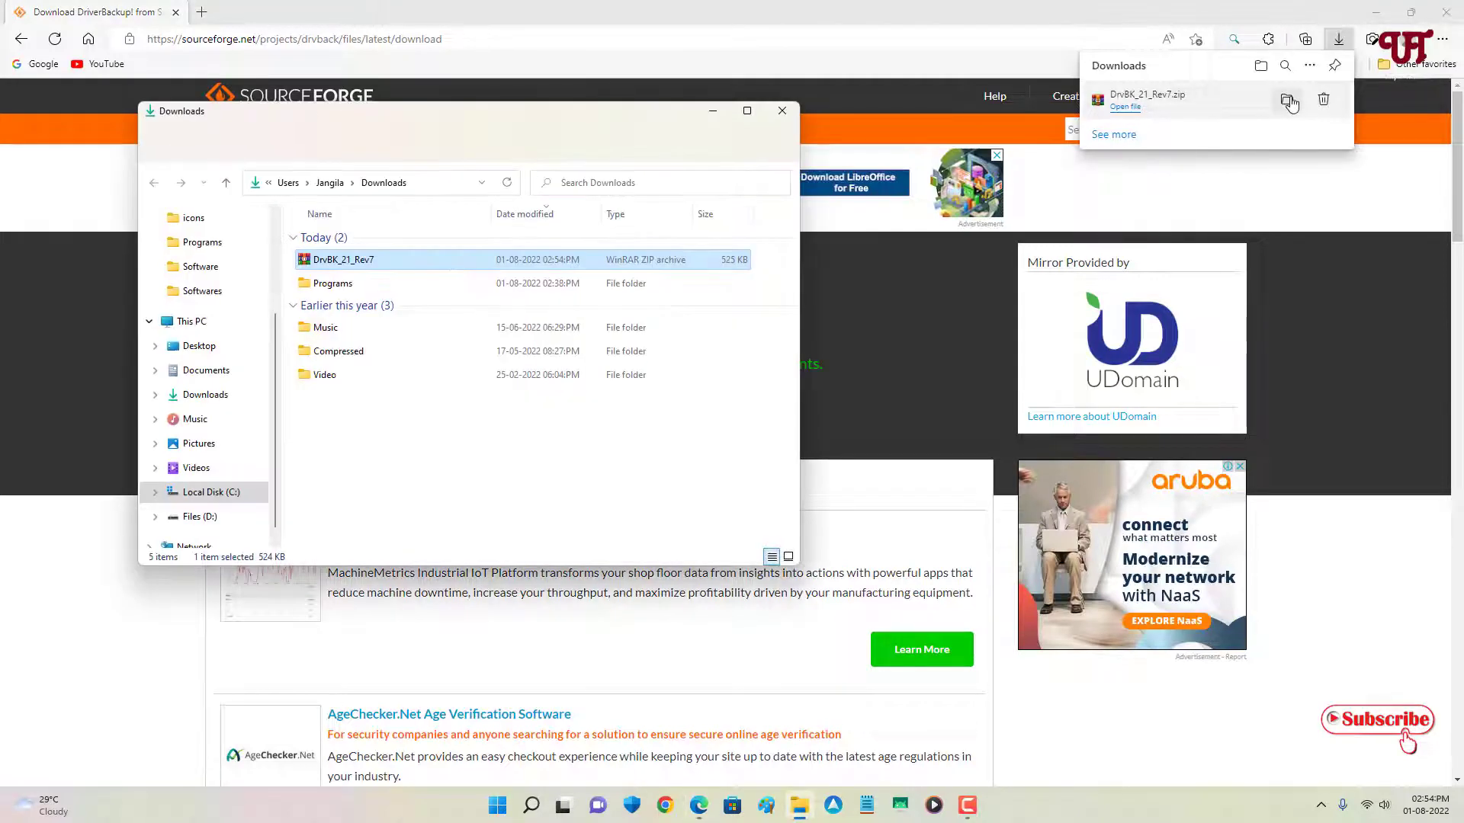
# Extract the DrvBK_21_Rev7 archive into Downloads with WinRAR
pyautogui.click(1457, 10)
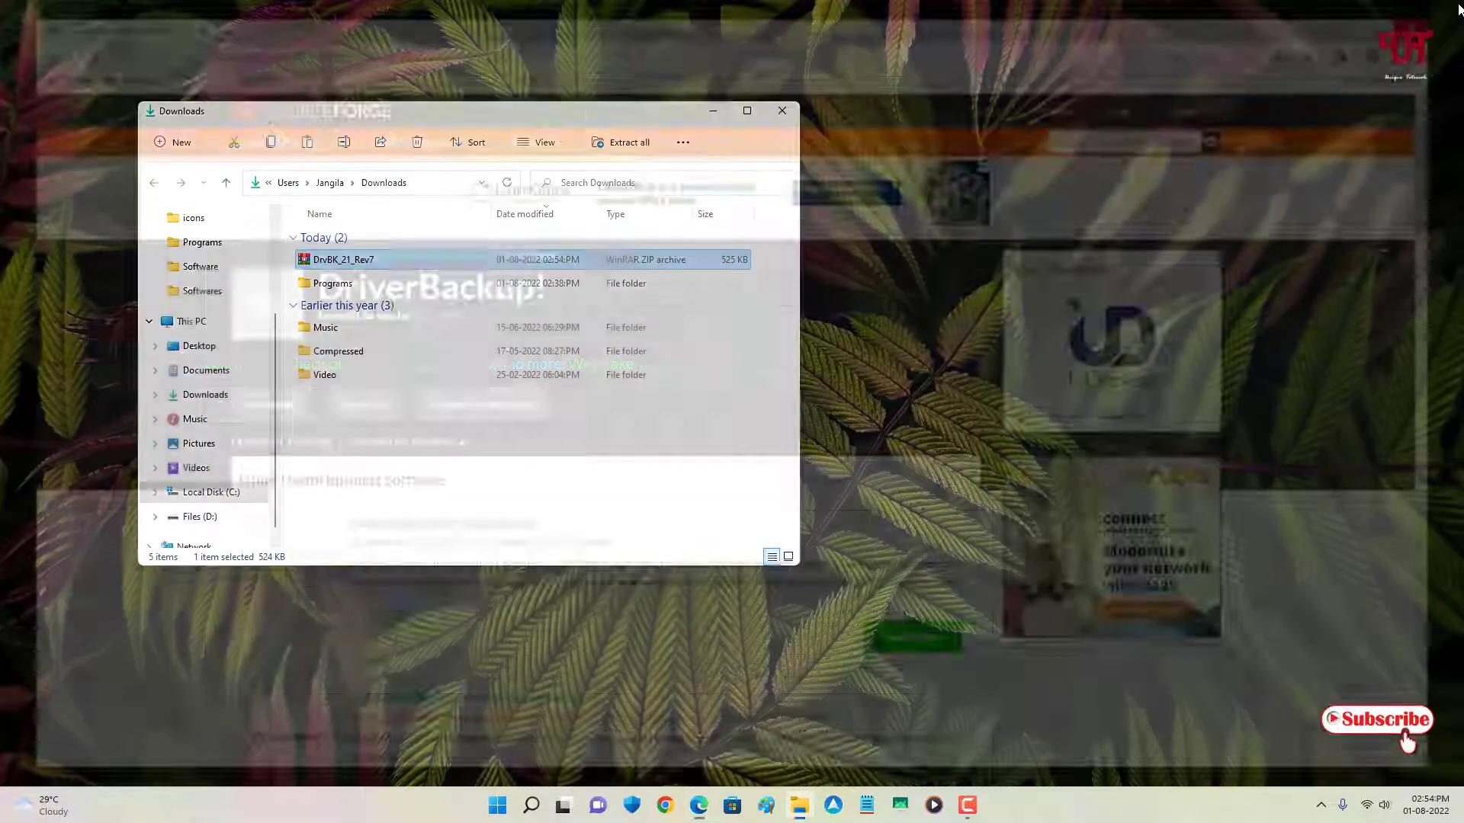
pyautogui.doubleClick(364, 264)
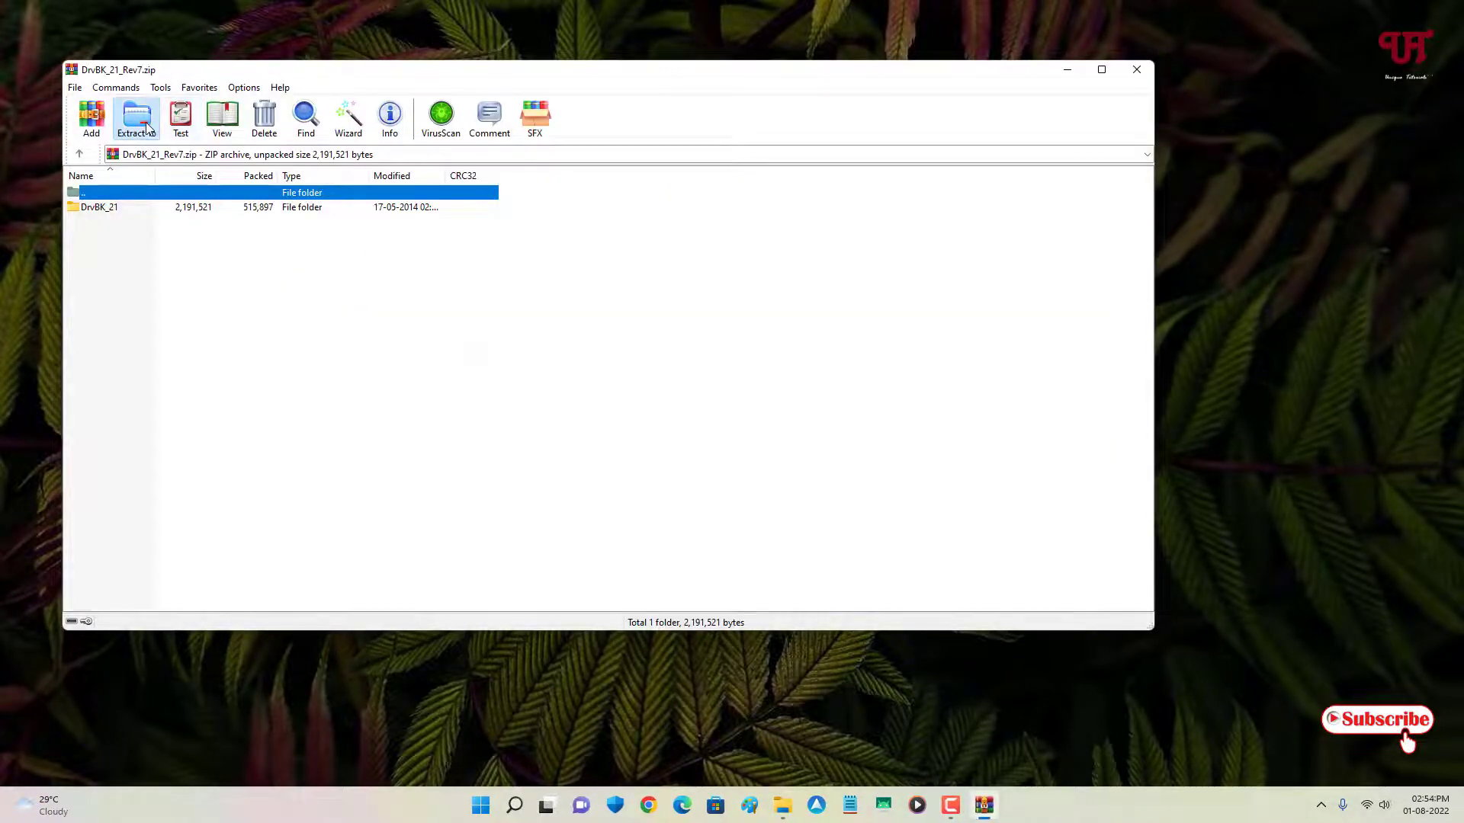
pyautogui.click(136, 119)
pyautogui.click(653, 510)
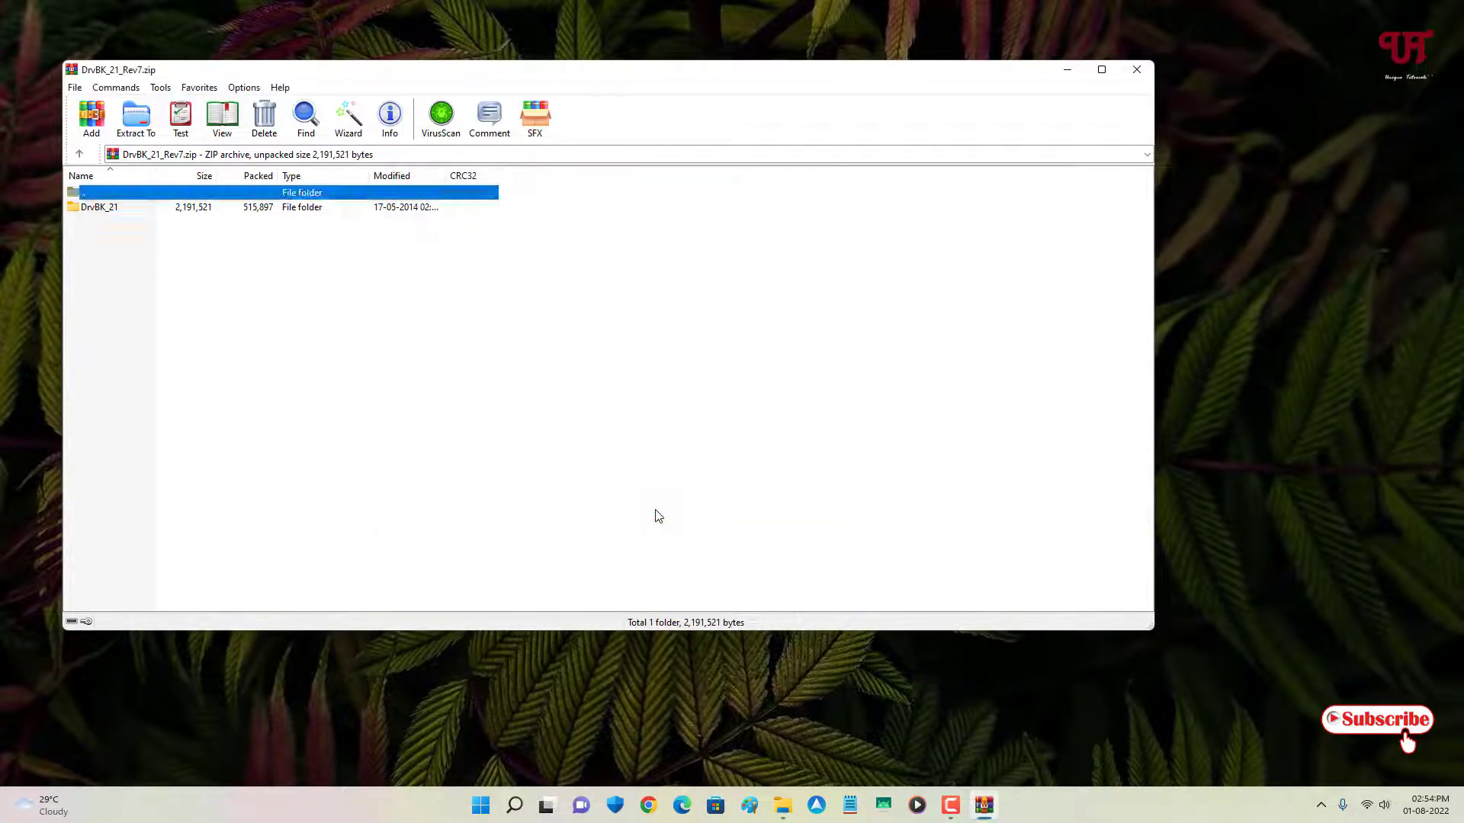
pyautogui.click(1137, 69)
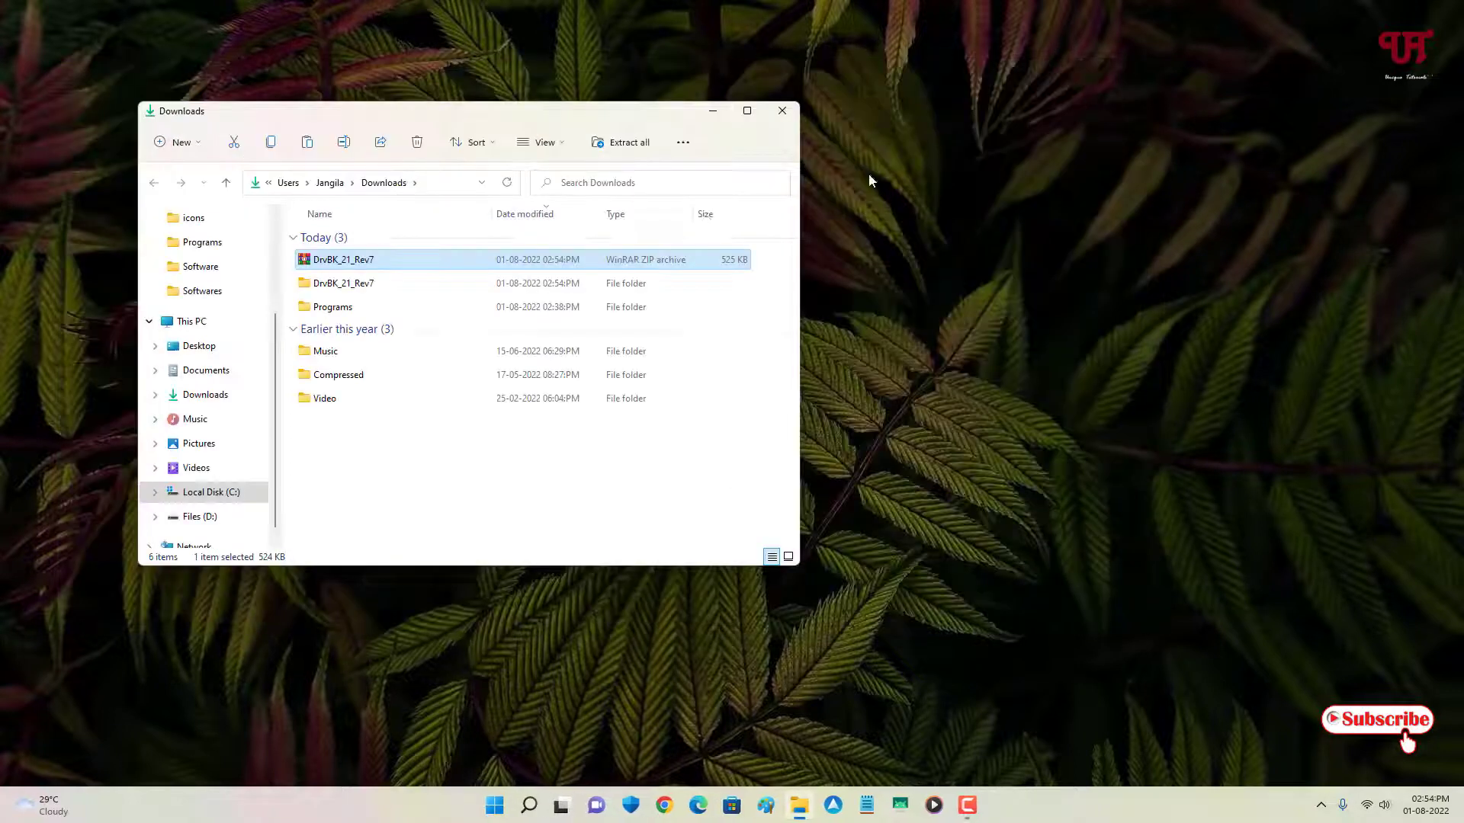
# Launch DrvBK from the extracted DrvBK_21_Rev7 > DrvBK_21 folder
pyautogui.doubleClick(319, 294)
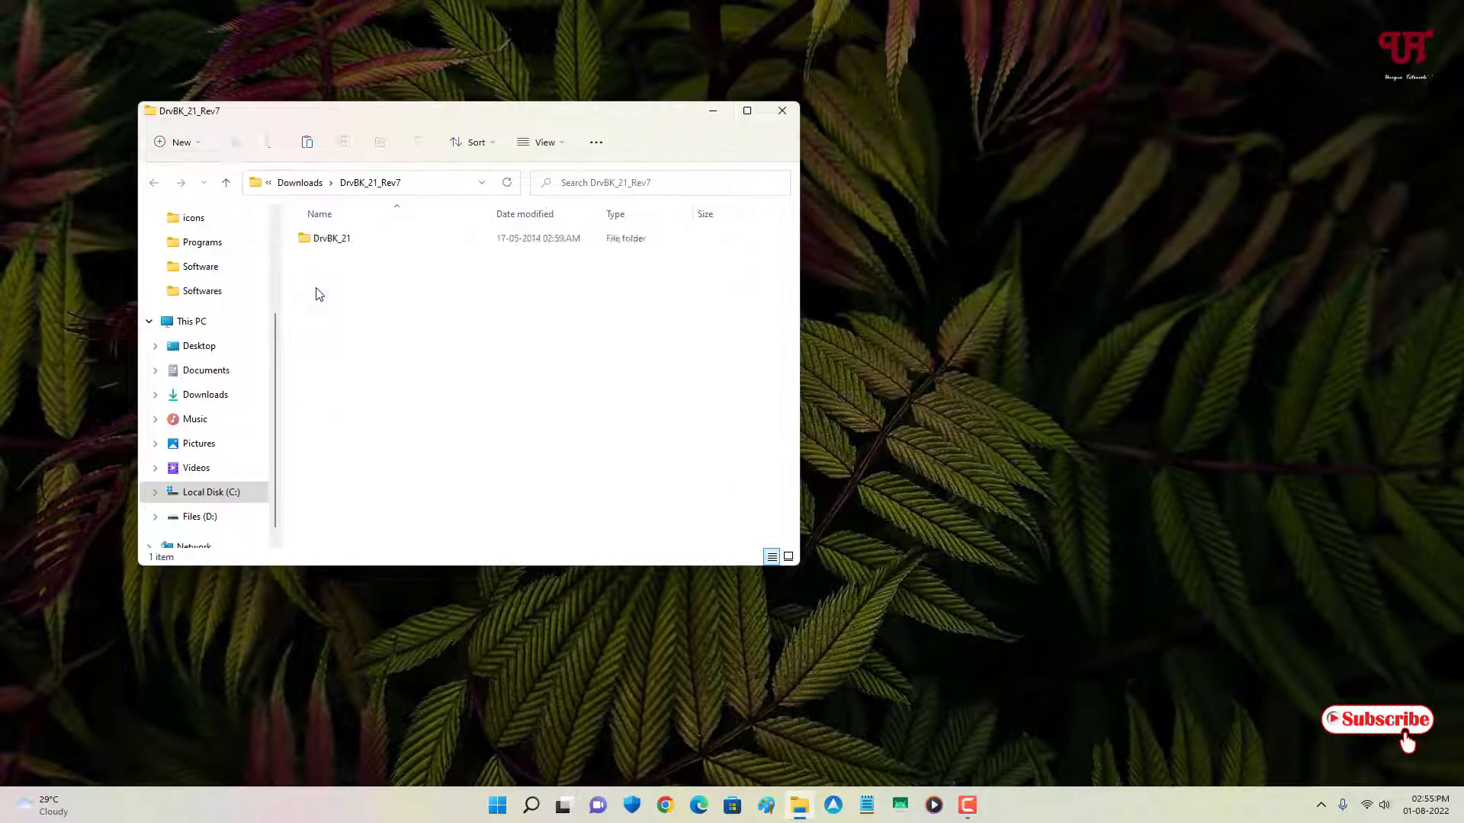
pyautogui.doubleClick(324, 241)
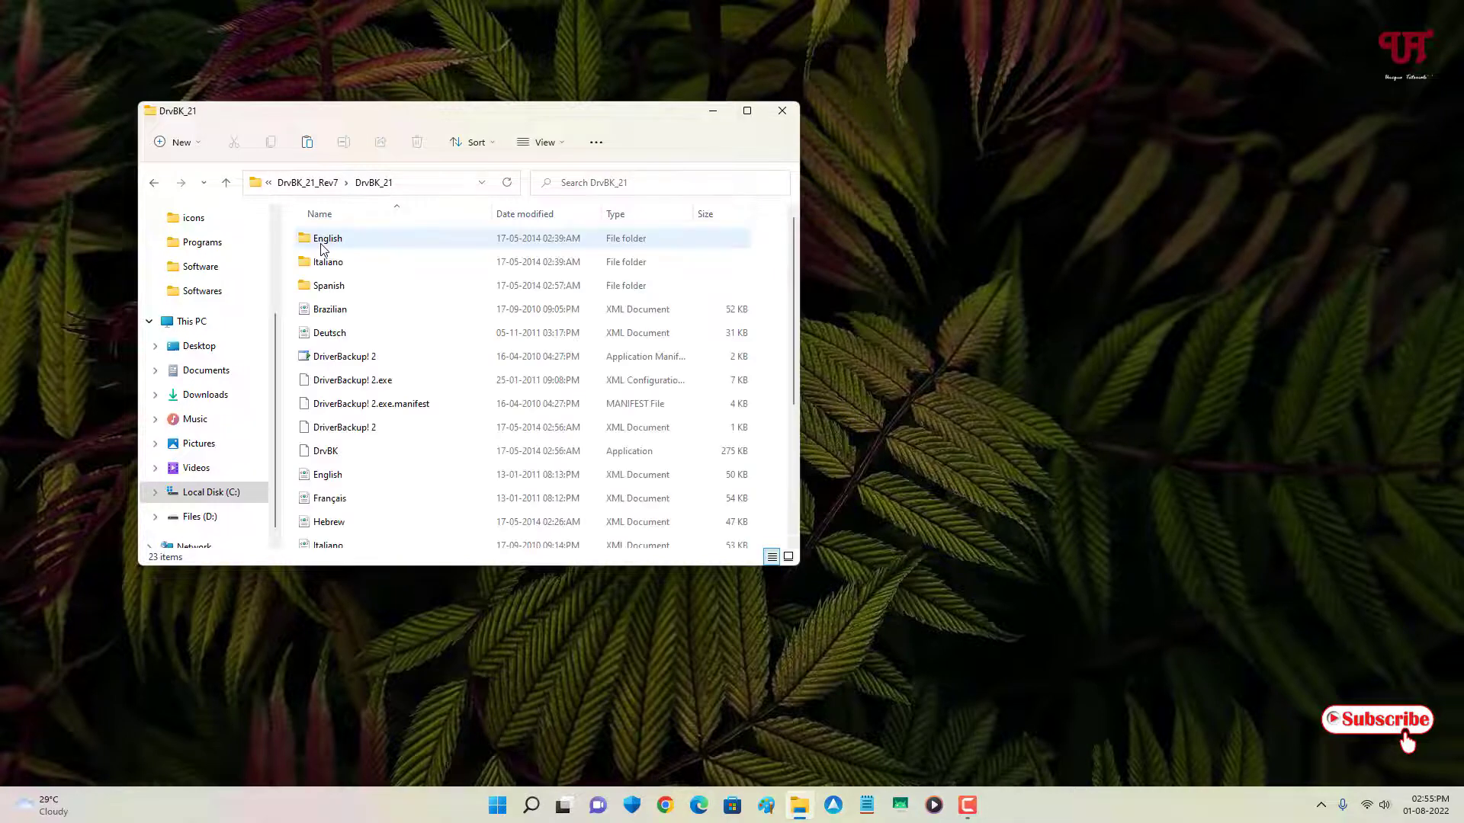
pyautogui.scroll(-3, 462, 366)
pyautogui.click(358, 329)
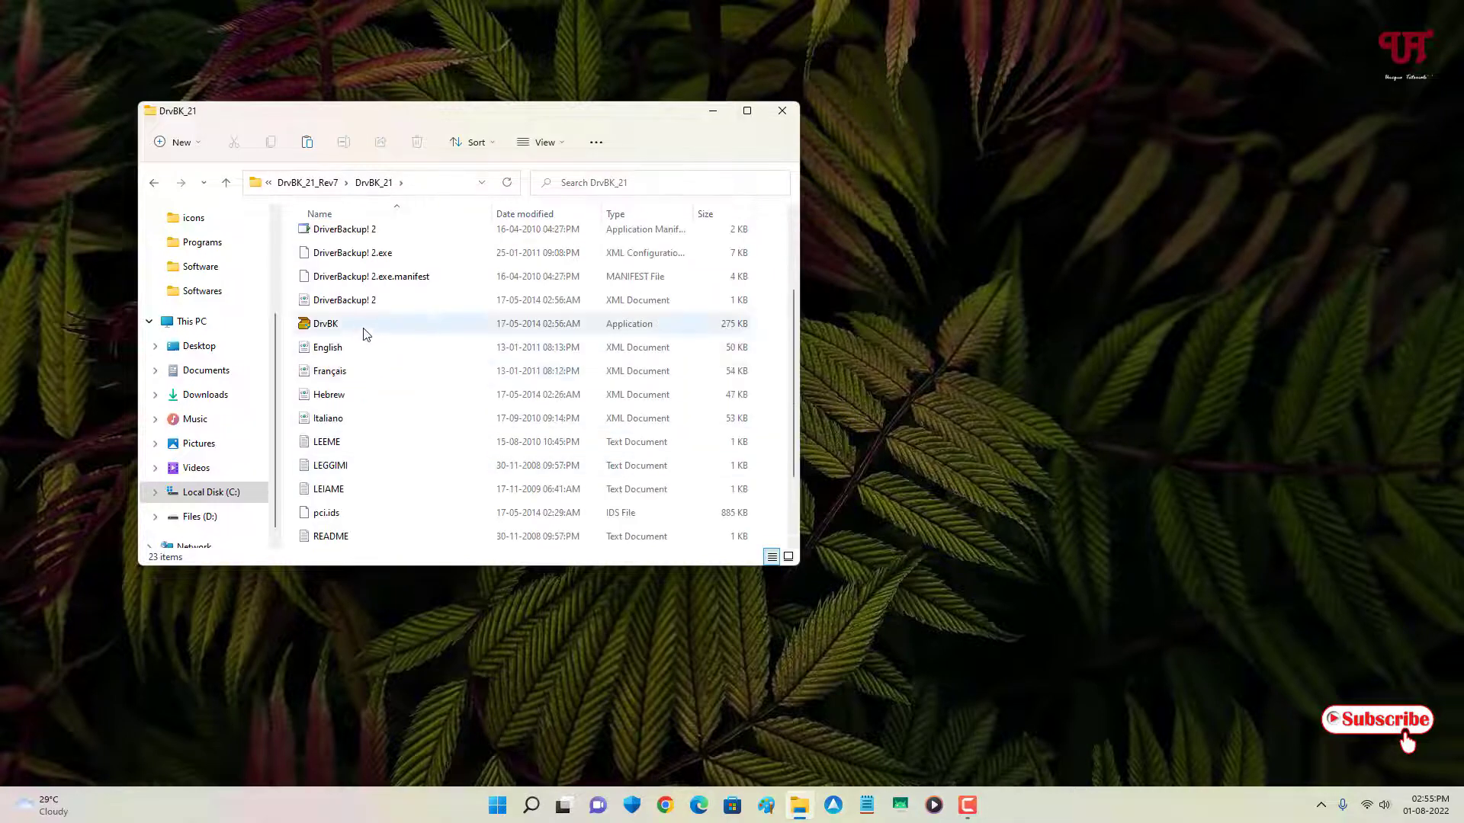
pyautogui.click(320, 329)
pyautogui.doubleClick(321, 329)
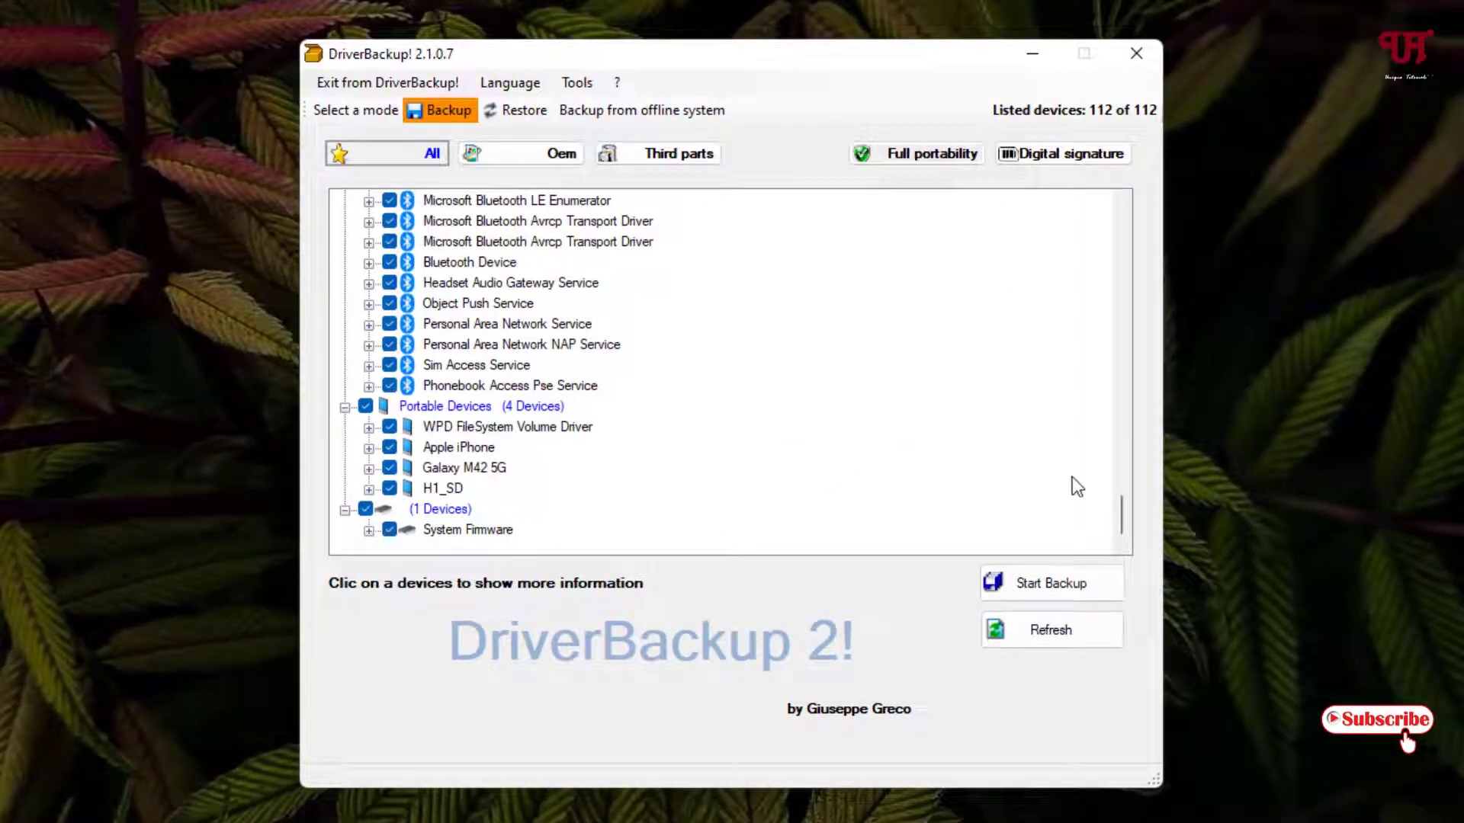
# Review the list of 112 checked devices and start the backup (435 Mbytes)
pyautogui.scroll(6, 857, 438)
pyautogui.moveTo(1121, 474); pyautogui.dragTo(896, 560)
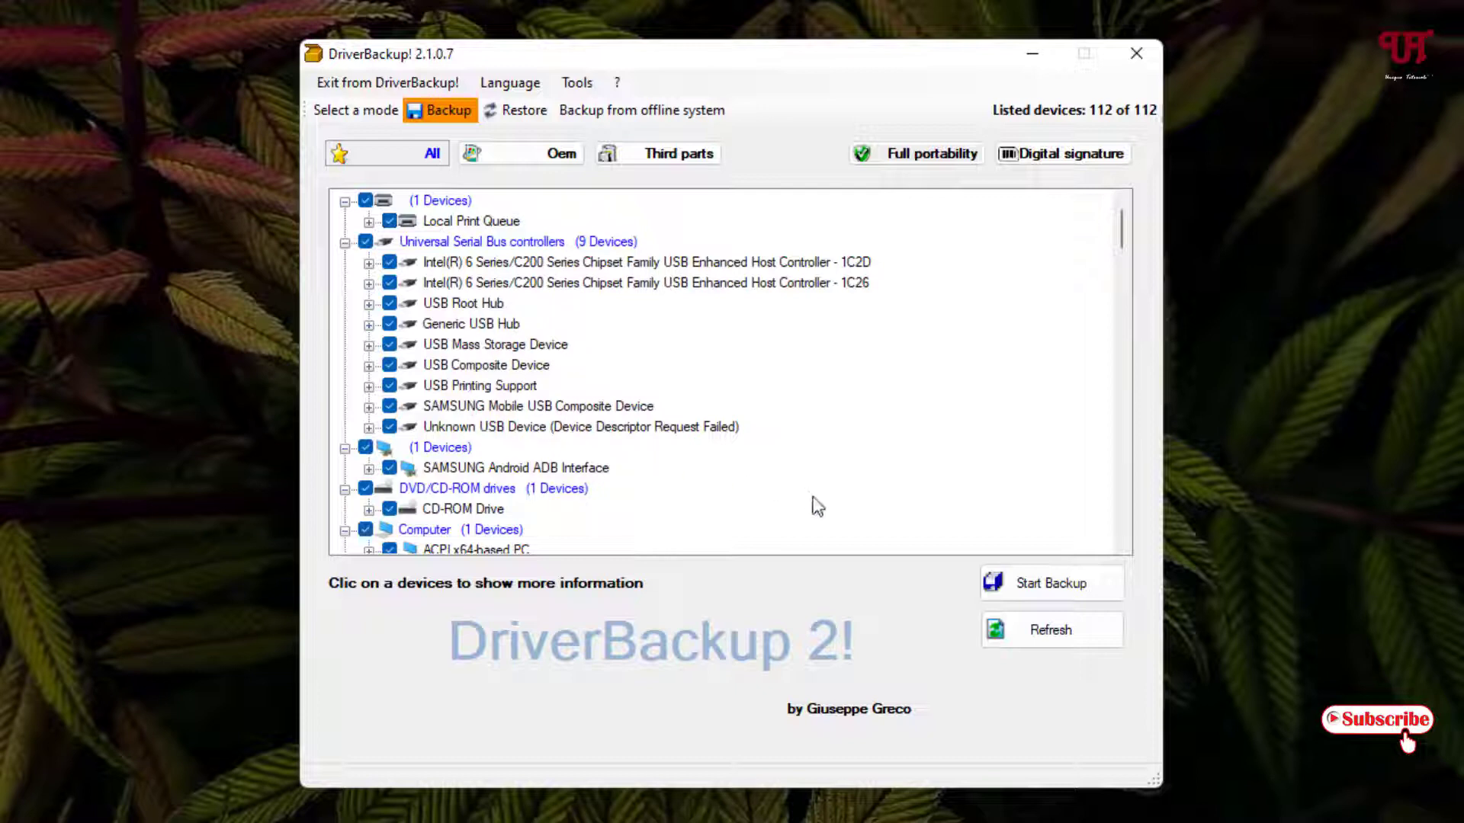
pyautogui.click(1050, 597)
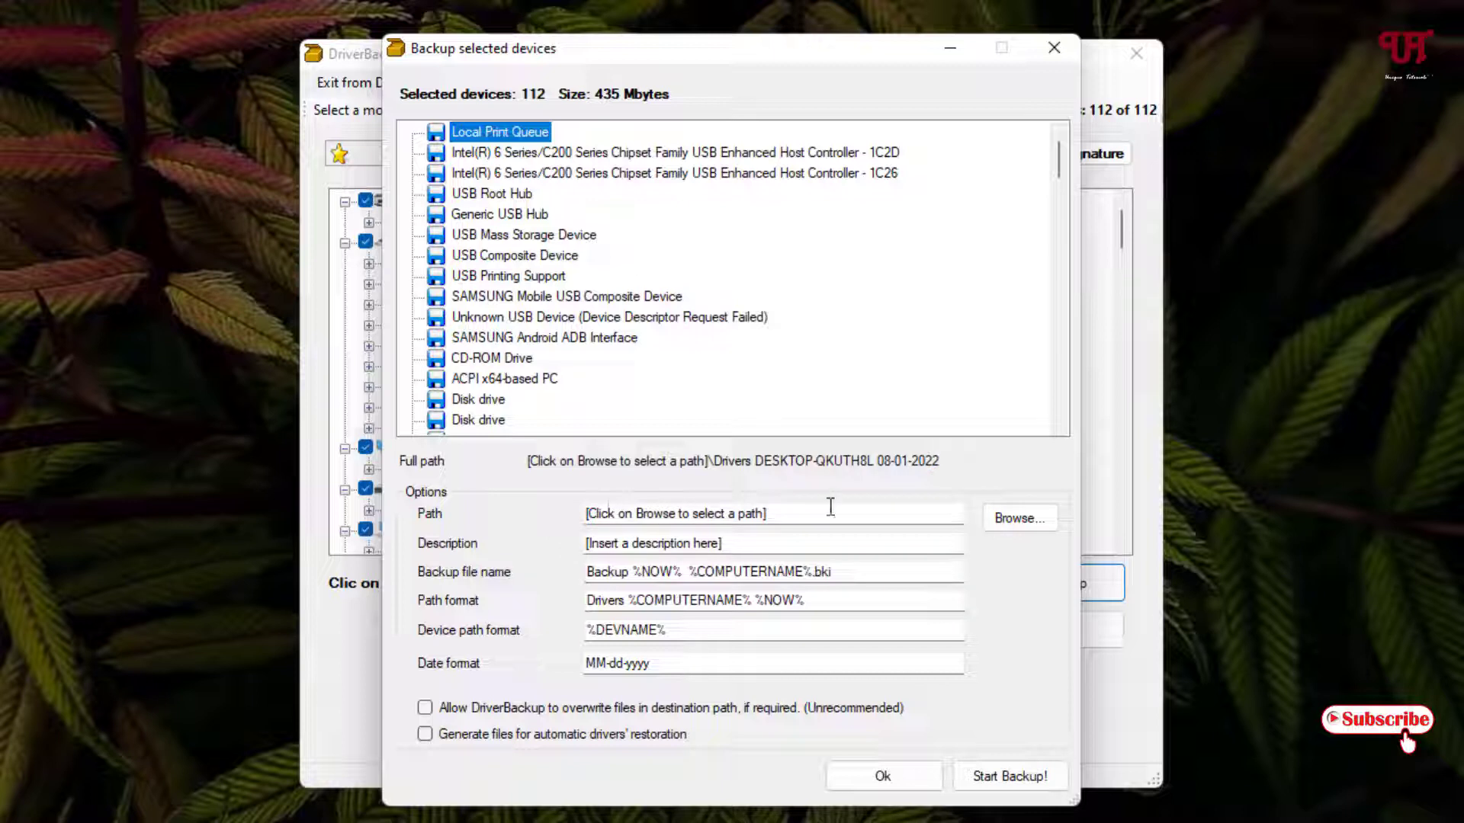
# Create a Desktop folder named 'Driver backup' and choose it as the backup destination
pyautogui.click(1019, 526)
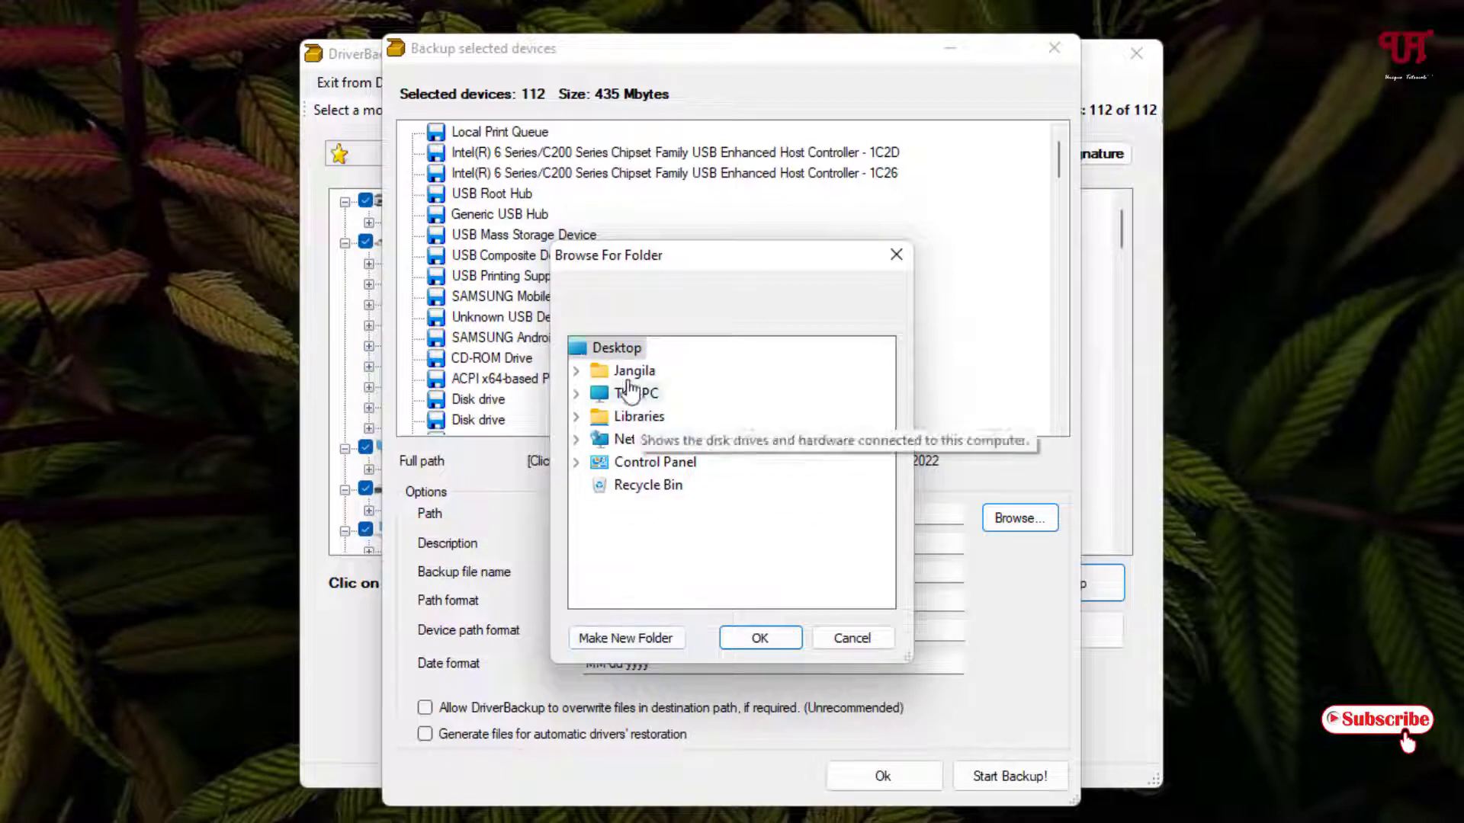
pyautogui.click(612, 639)
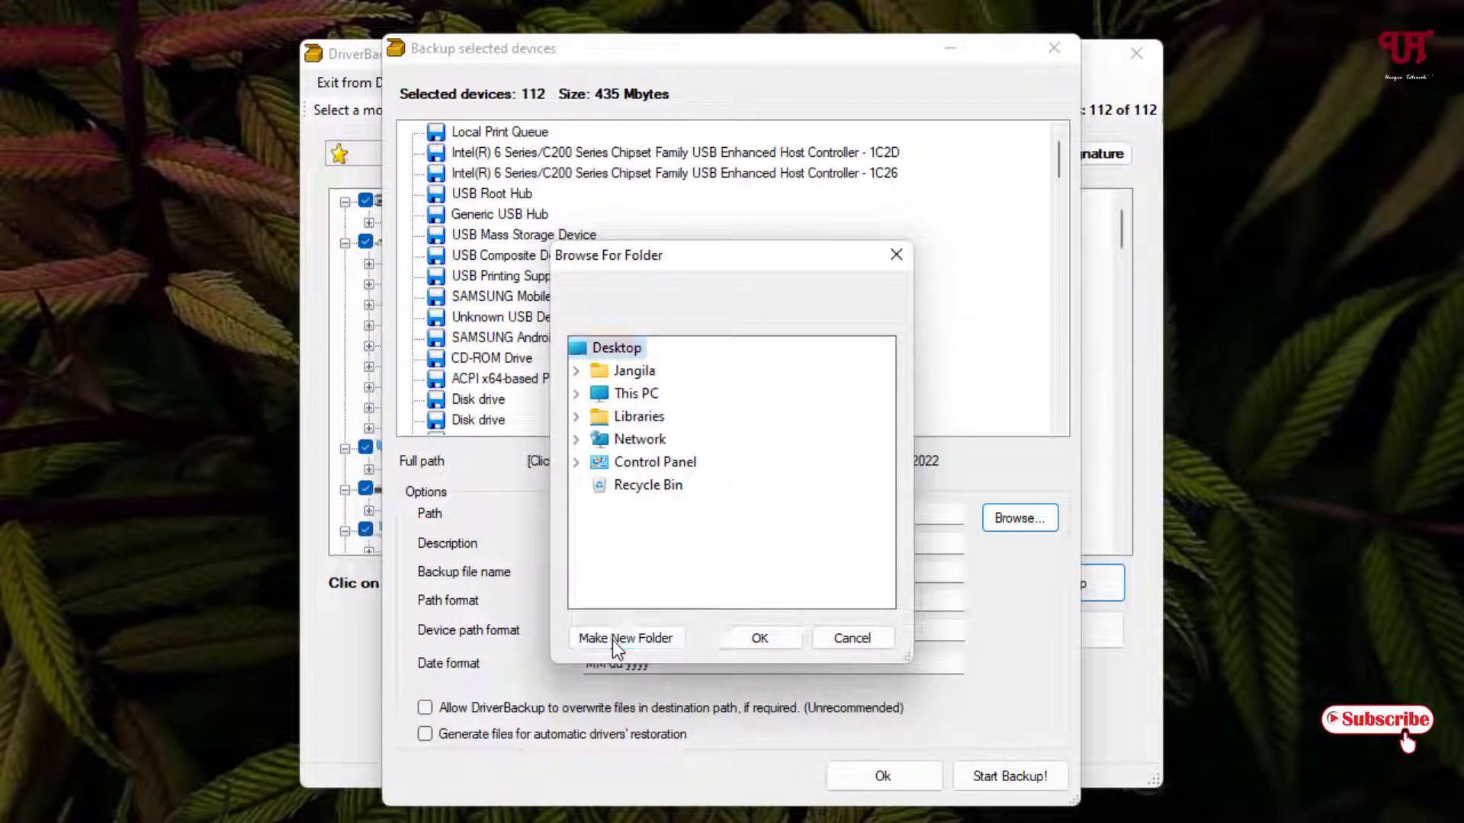
pyautogui.write('D')
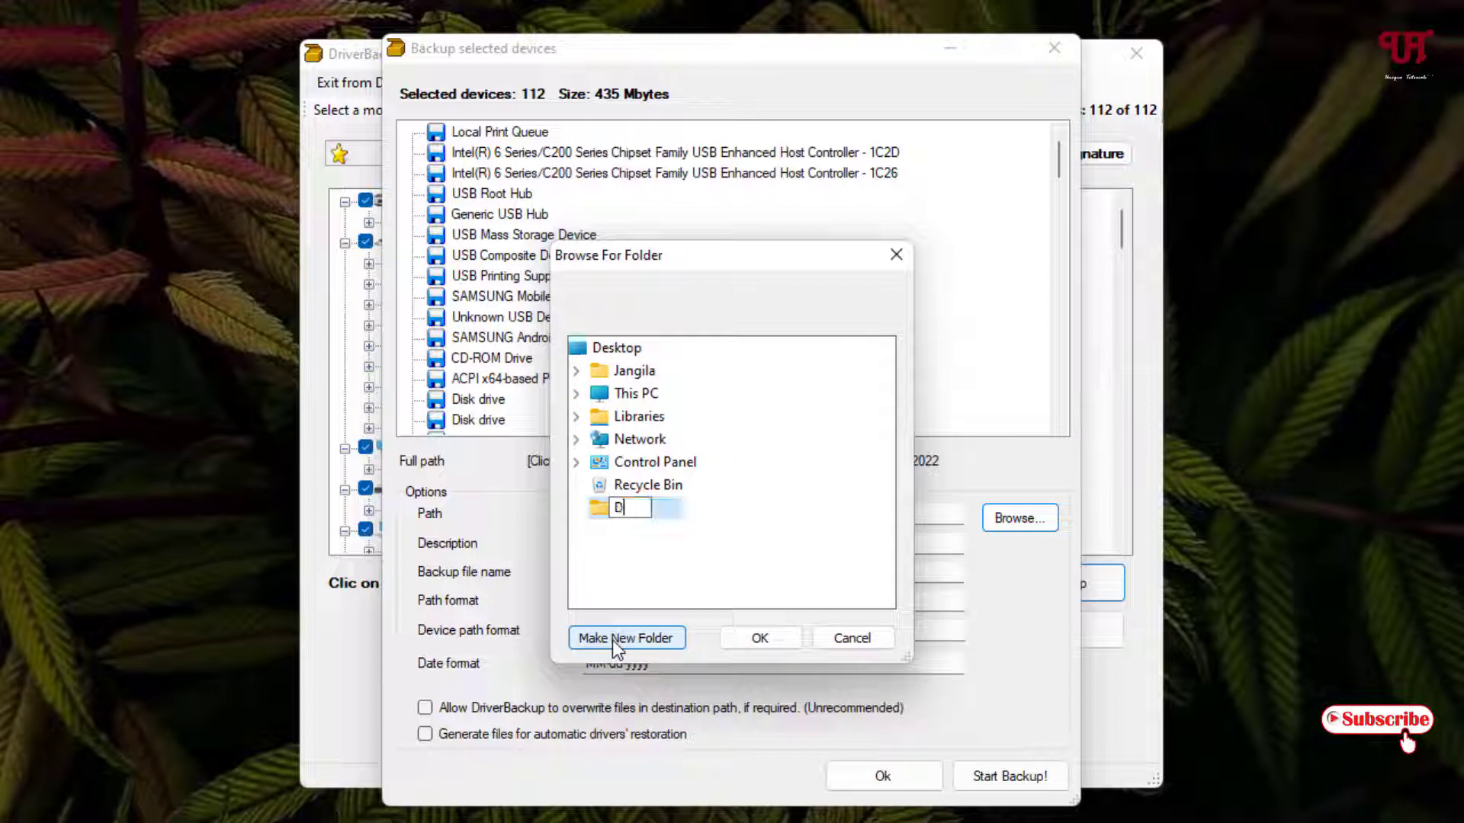
pyautogui.write('river backup')
pyautogui.click(756, 593)
pyautogui.click(759, 639)
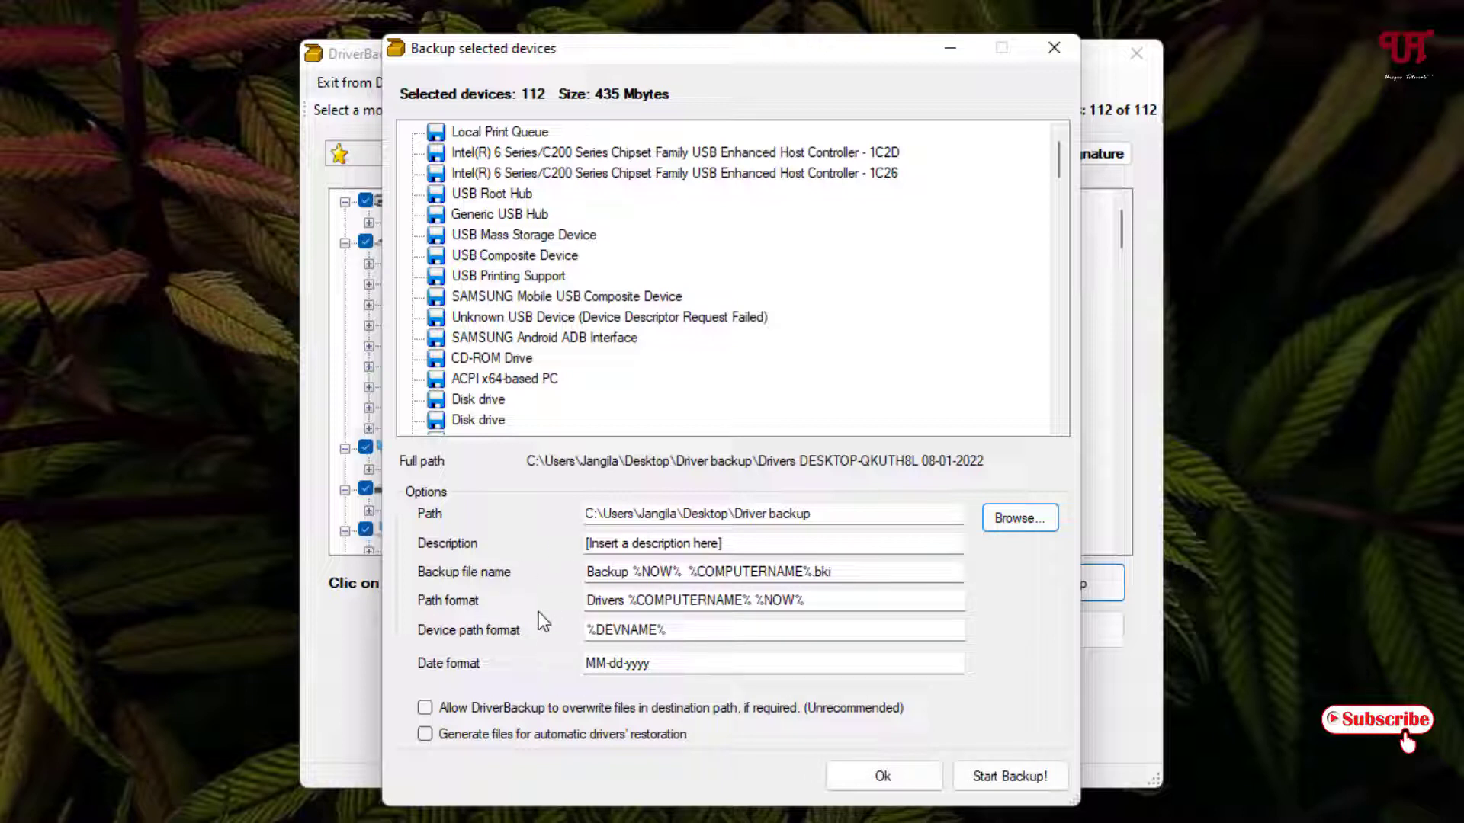
# Run the backup of all 112 drivers, then quit DriverBackup!, suppressing the donation prompt
pyautogui.click(1003, 785)
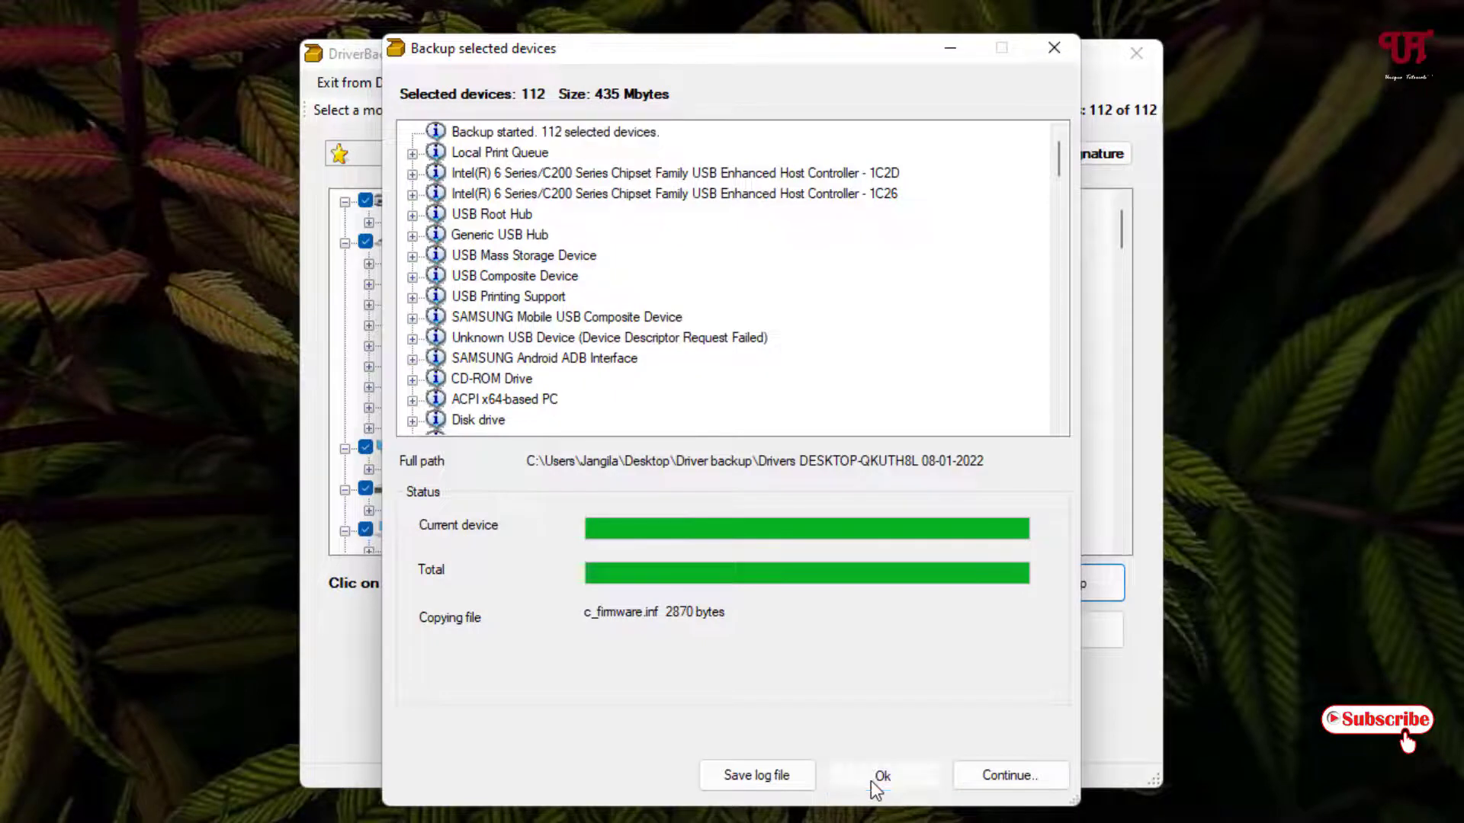
pyautogui.click(871, 781)
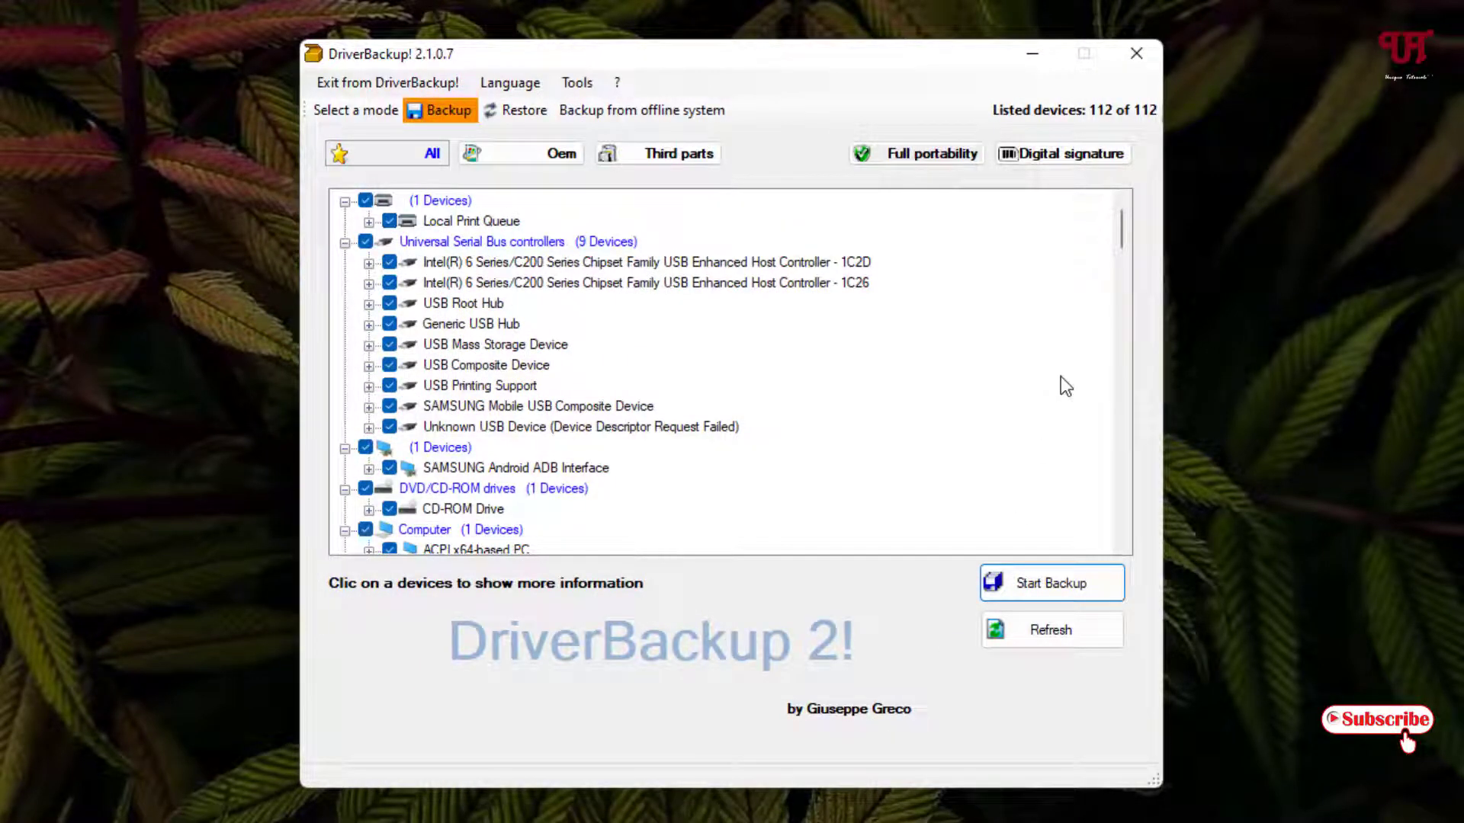
pyautogui.click(1140, 61)
pyautogui.click(587, 505)
pyautogui.click(1018, 315)
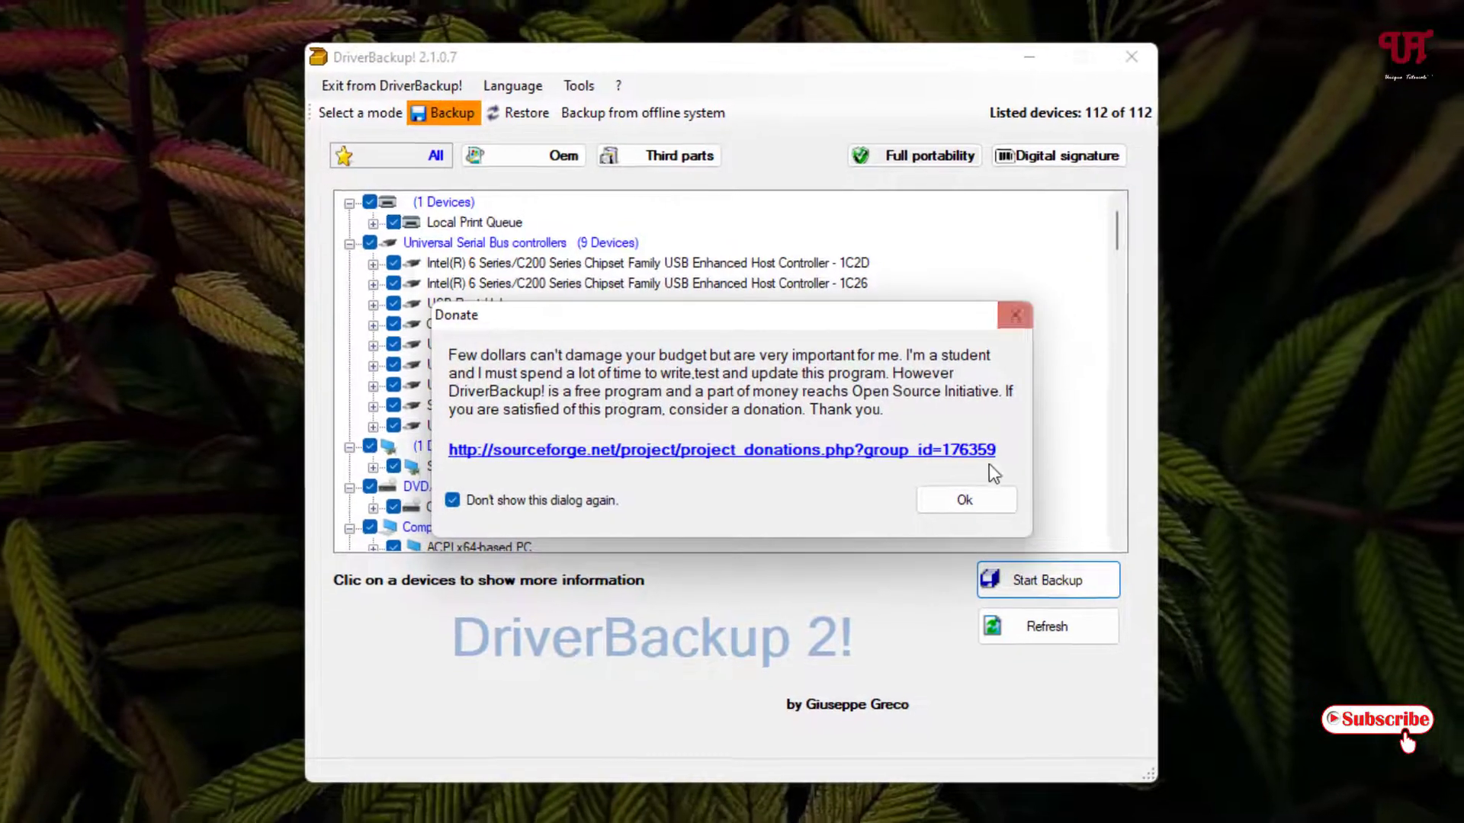
pyautogui.click(965, 500)
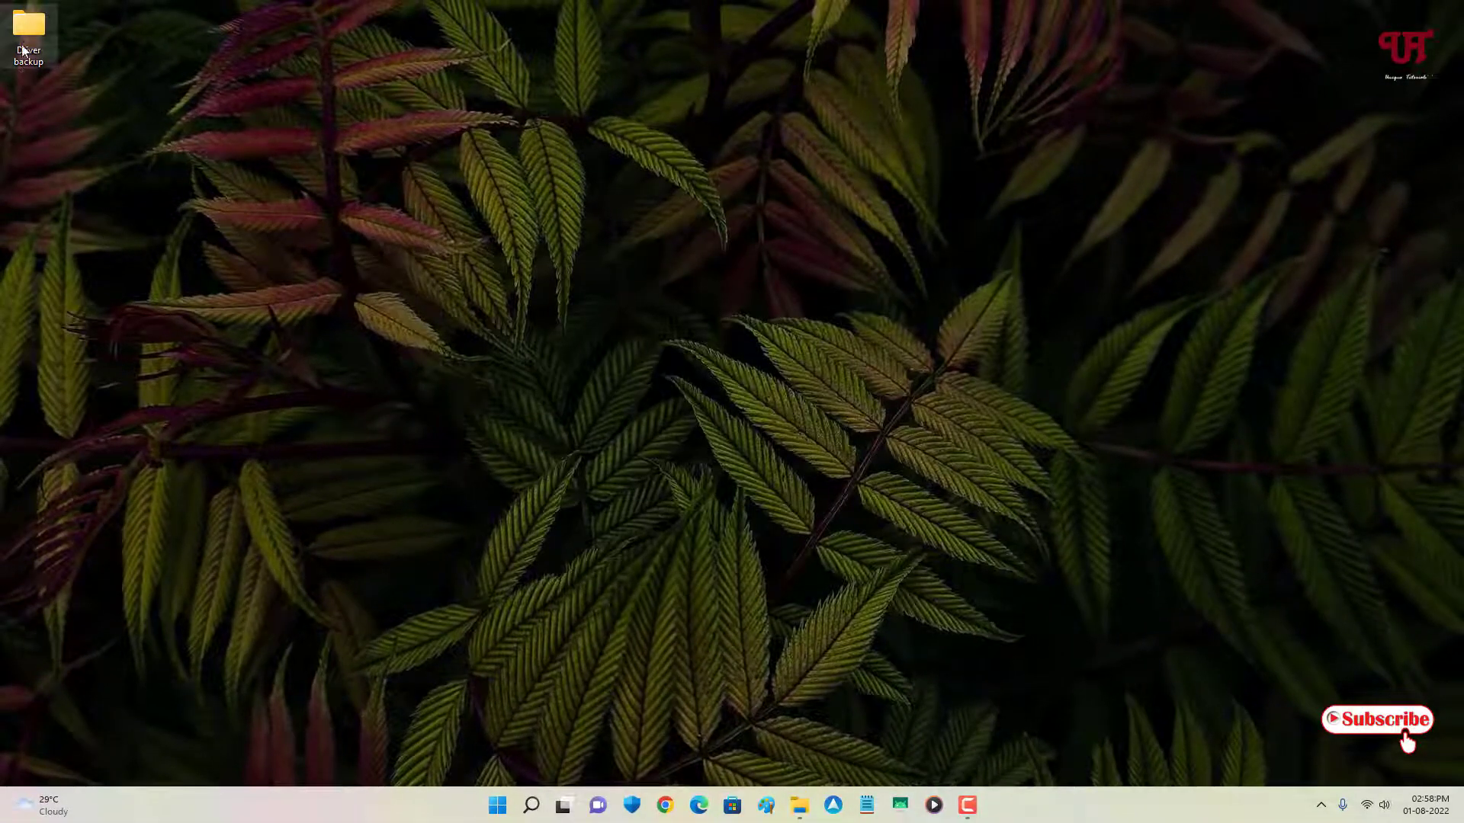
# Open the dated backup folder inside Driver backup and scroll through the driver folders
pyautogui.moveTo(23, 47)
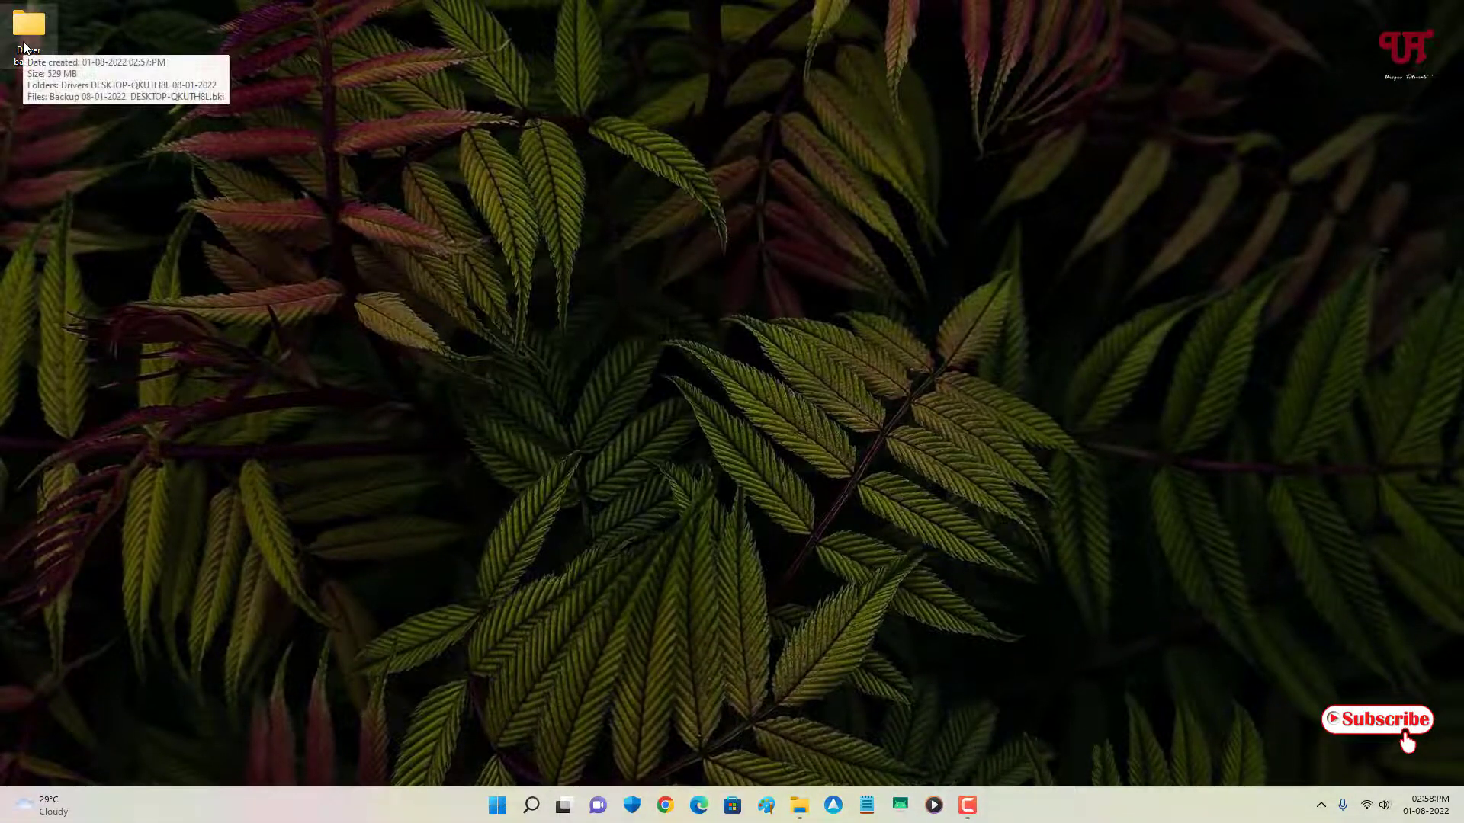
pyautogui.doubleClick(23, 48)
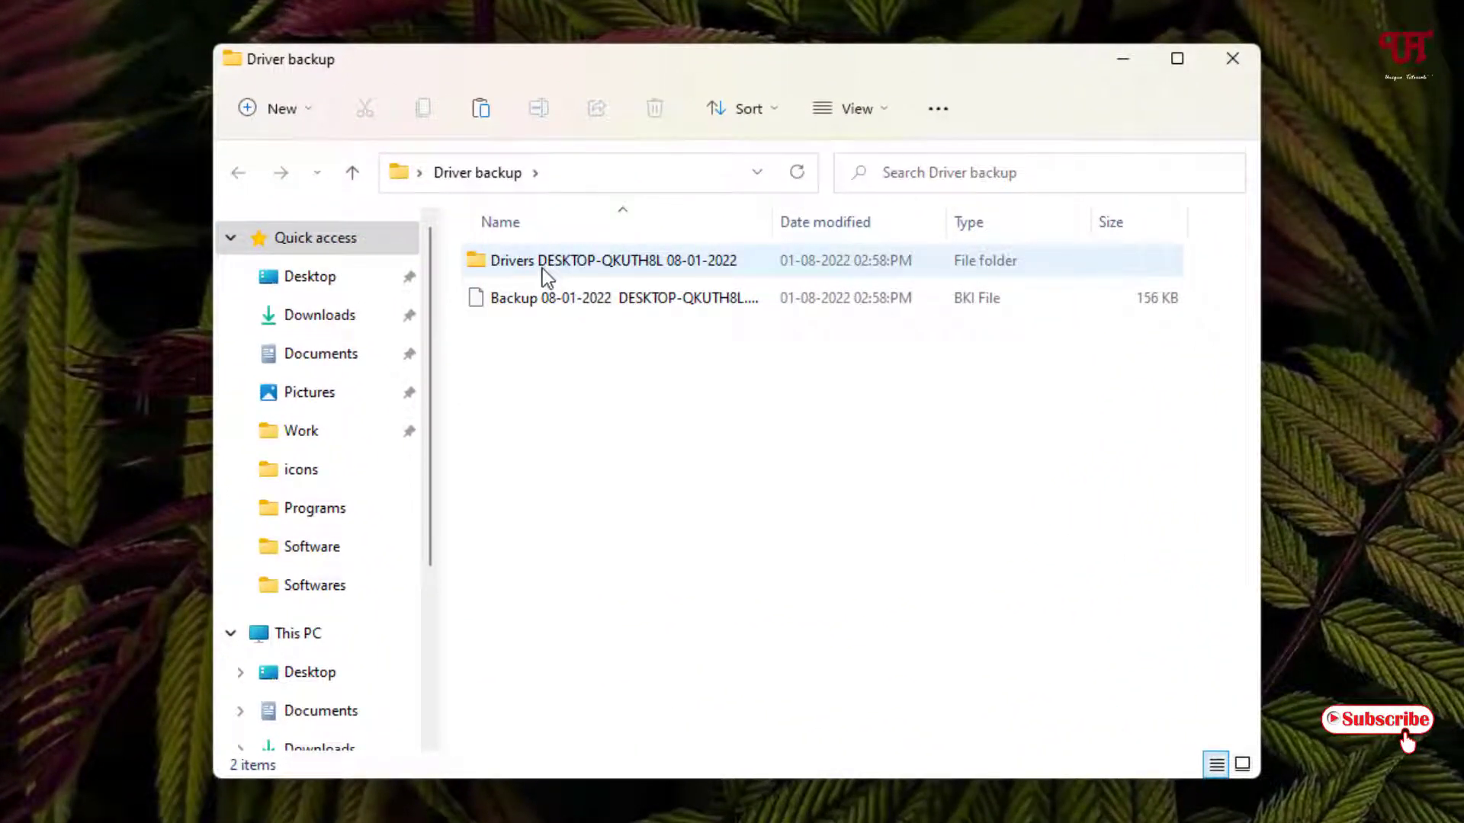
pyautogui.doubleClick(542, 263)
pyautogui.scroll(-4, 542, 269)
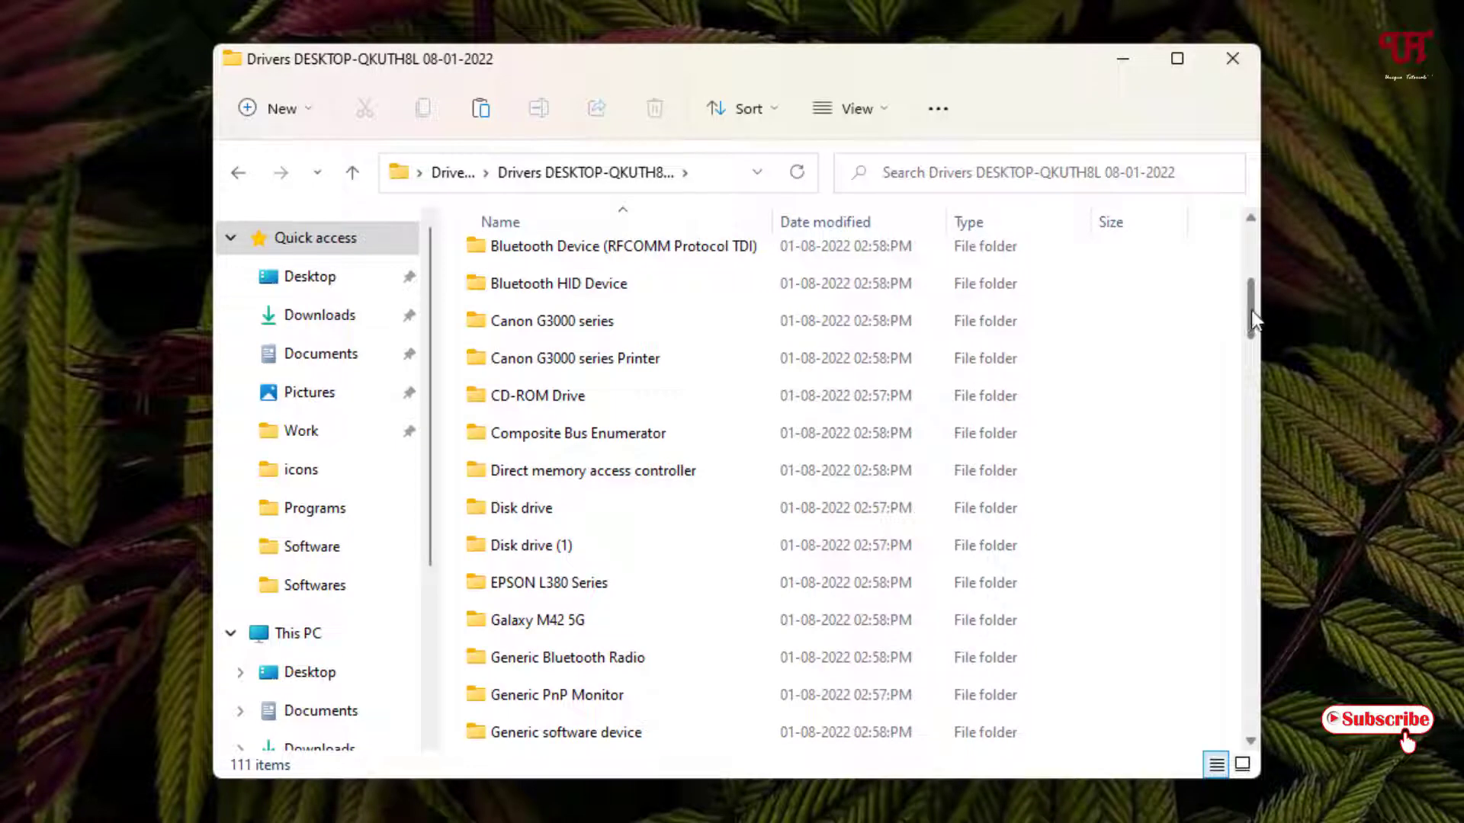
pyautogui.moveTo(1252, 312)
pyautogui.mouseDown()
pyautogui.moveTo(1249, 714)
pyautogui.moveTo(1224, 606)
pyautogui.moveTo(1241, 250)
pyautogui.moveTo(1242, 286)
pyautogui.mouseUp()
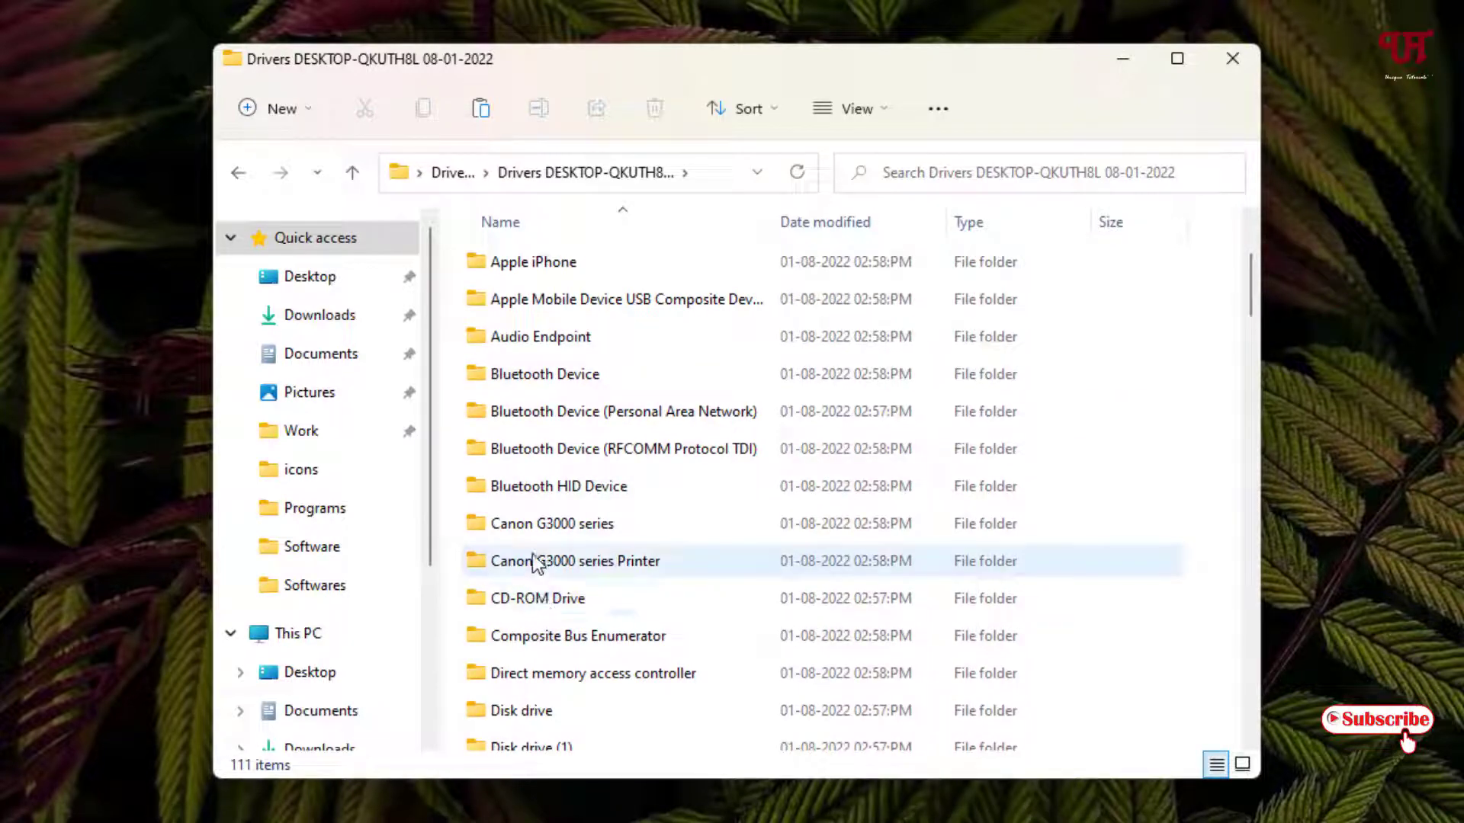
pyautogui.scroll(-1, 531, 588)
pyautogui.scroll(-2, 528, 581)
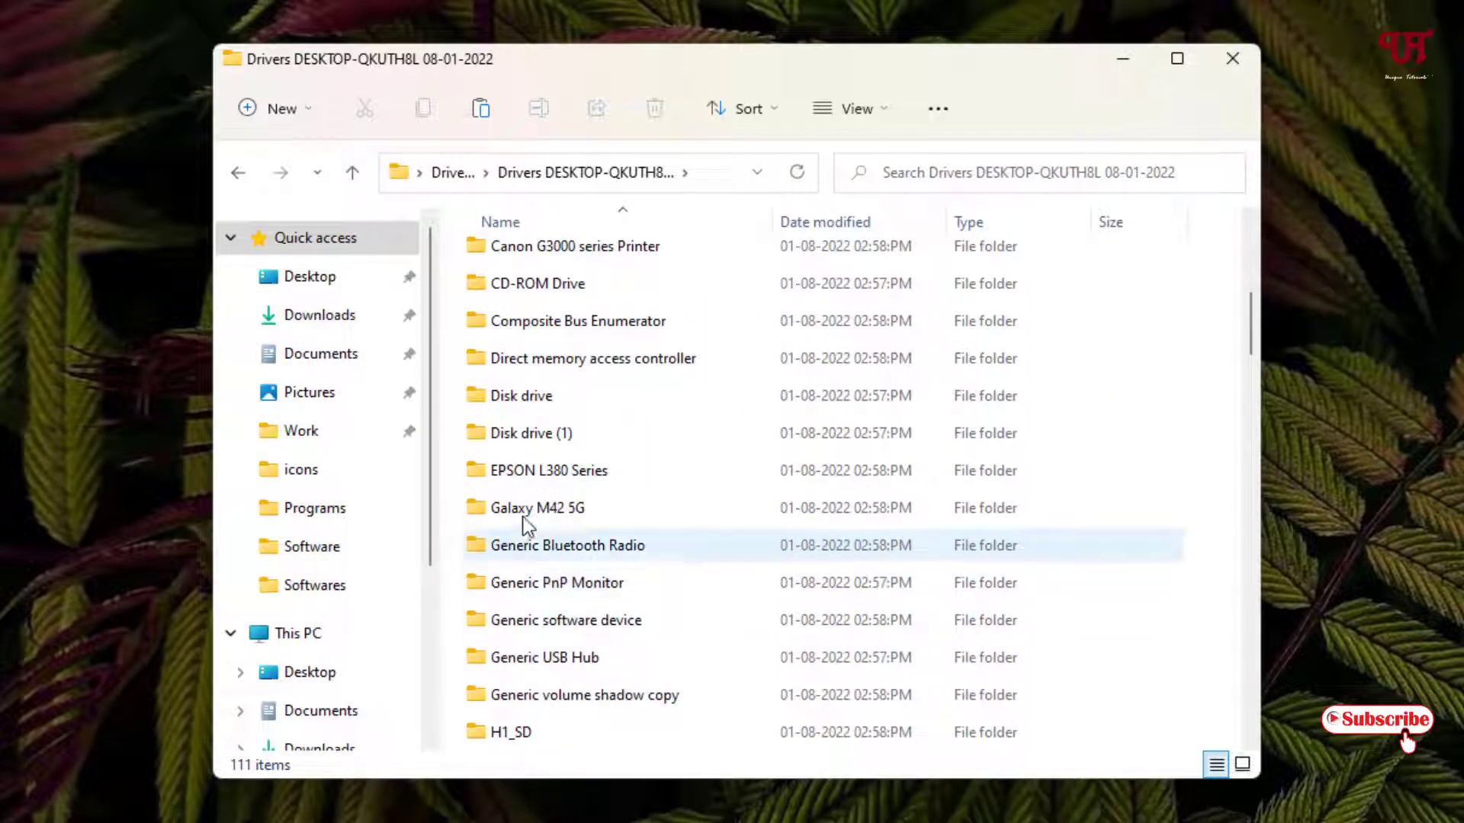
pyautogui.scroll(-2, 530, 572)
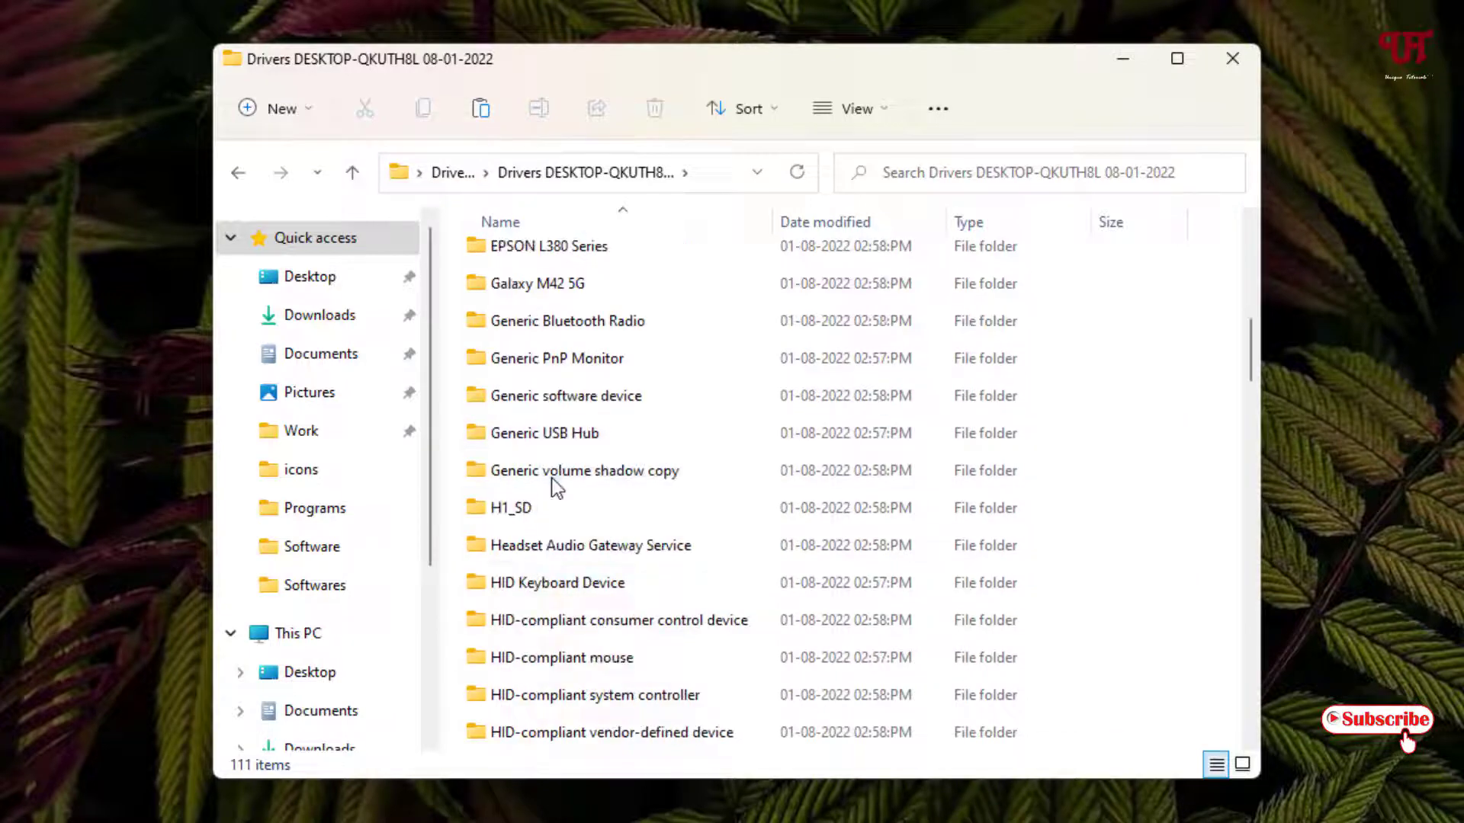
pyautogui.scroll(-2, 551, 522)
pyautogui.scroll(-2, 551, 524)
pyautogui.scroll(8, 552, 526)
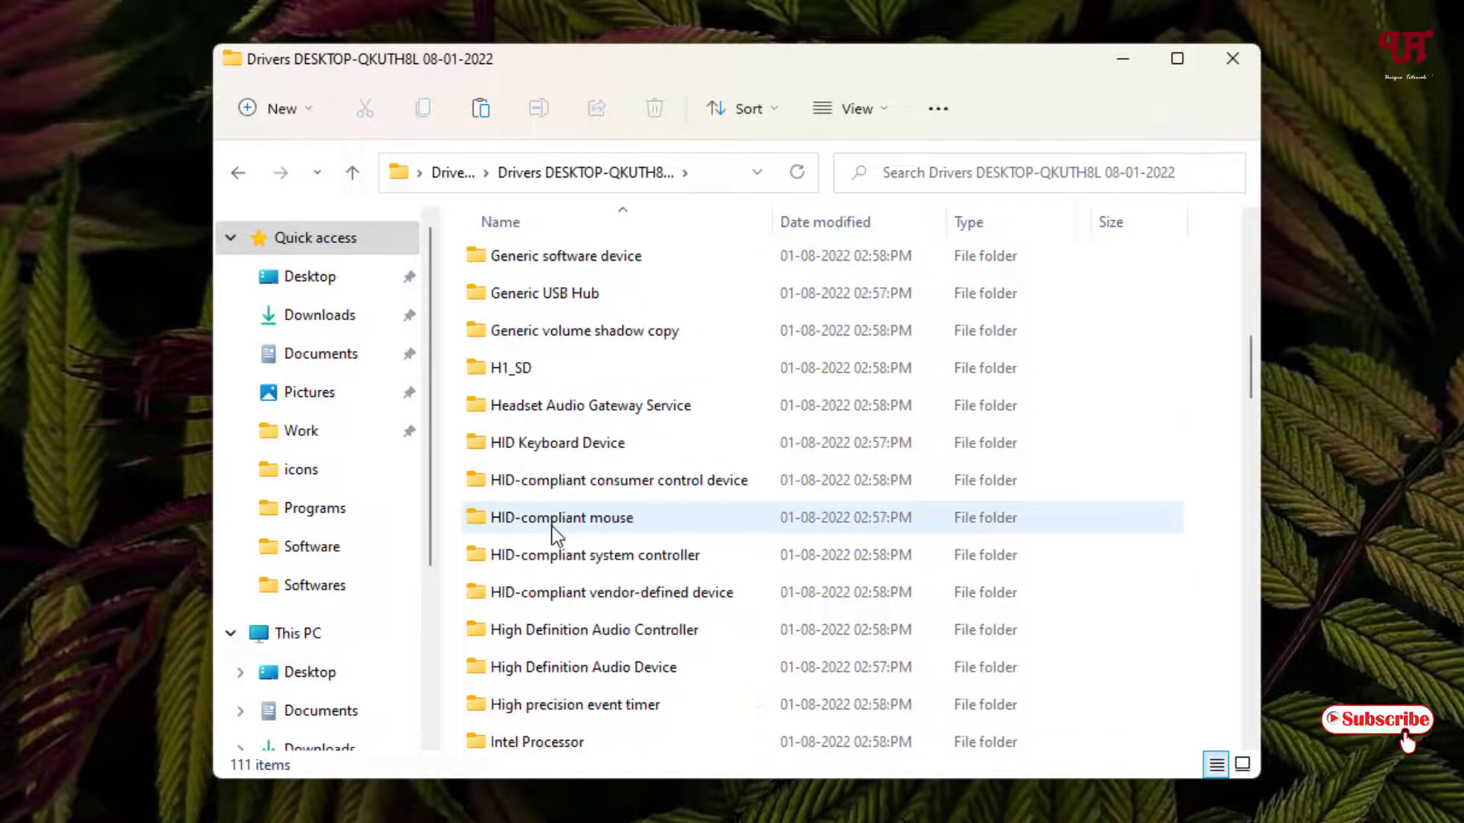
pyautogui.scroll(1, 552, 526)
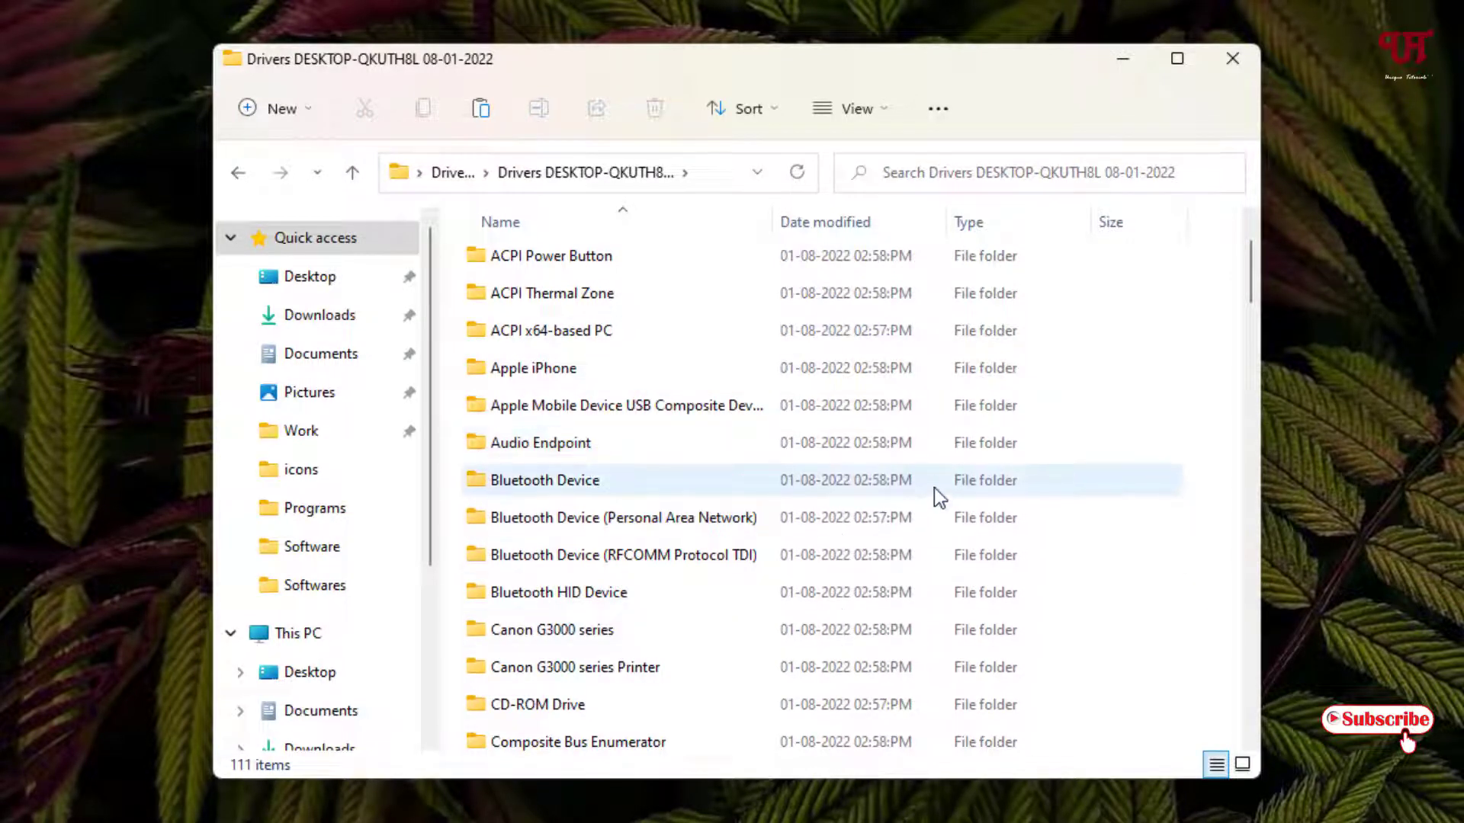
# Inspect the Apple iPhone driver folder, return to the list, and minimize Explorer
pyautogui.doubleClick(587, 369)
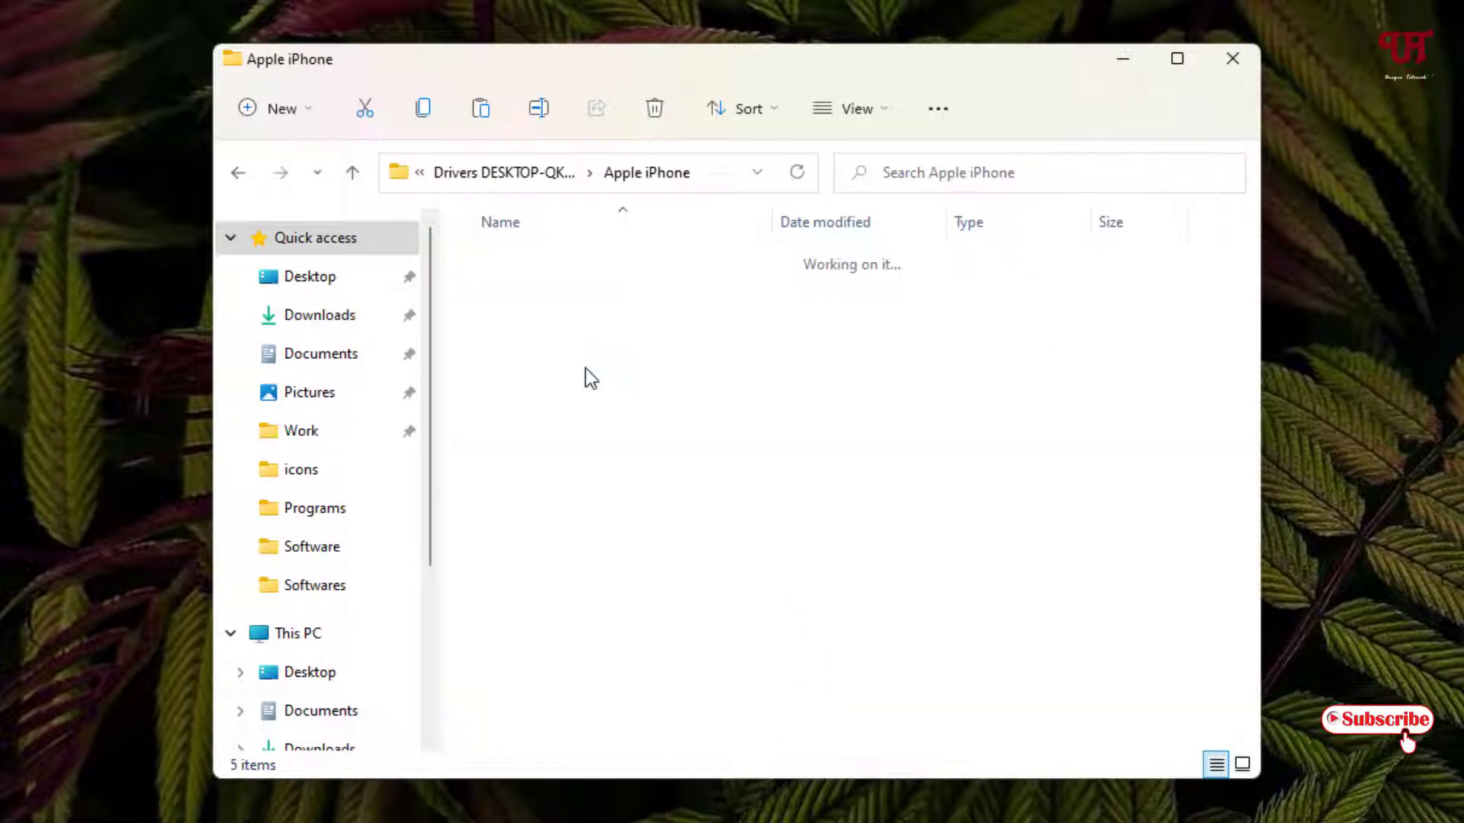
pyautogui.click(238, 173)
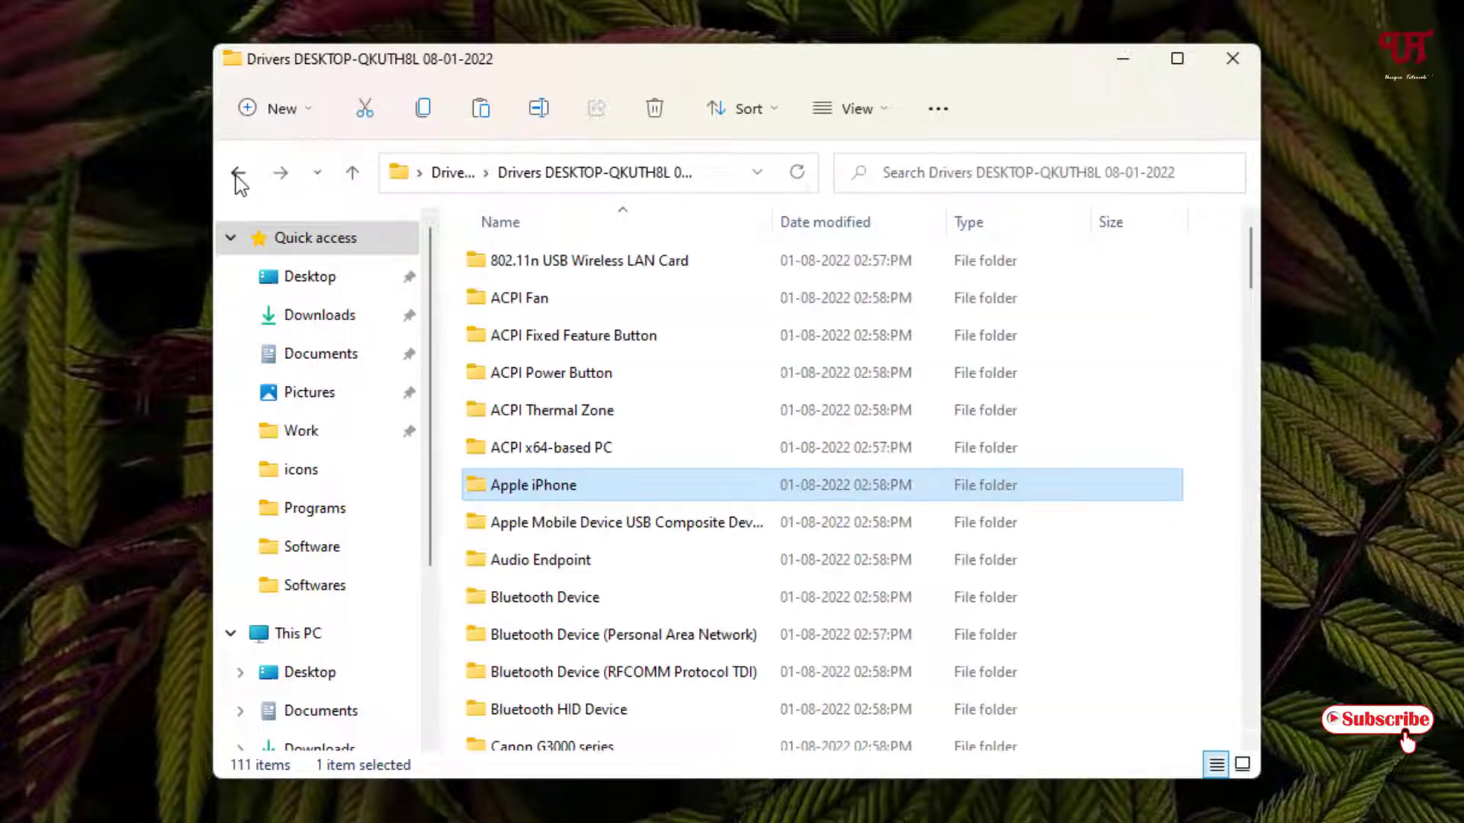
pyautogui.moveTo(1026, 61); pyautogui.dragTo(1120, 72)
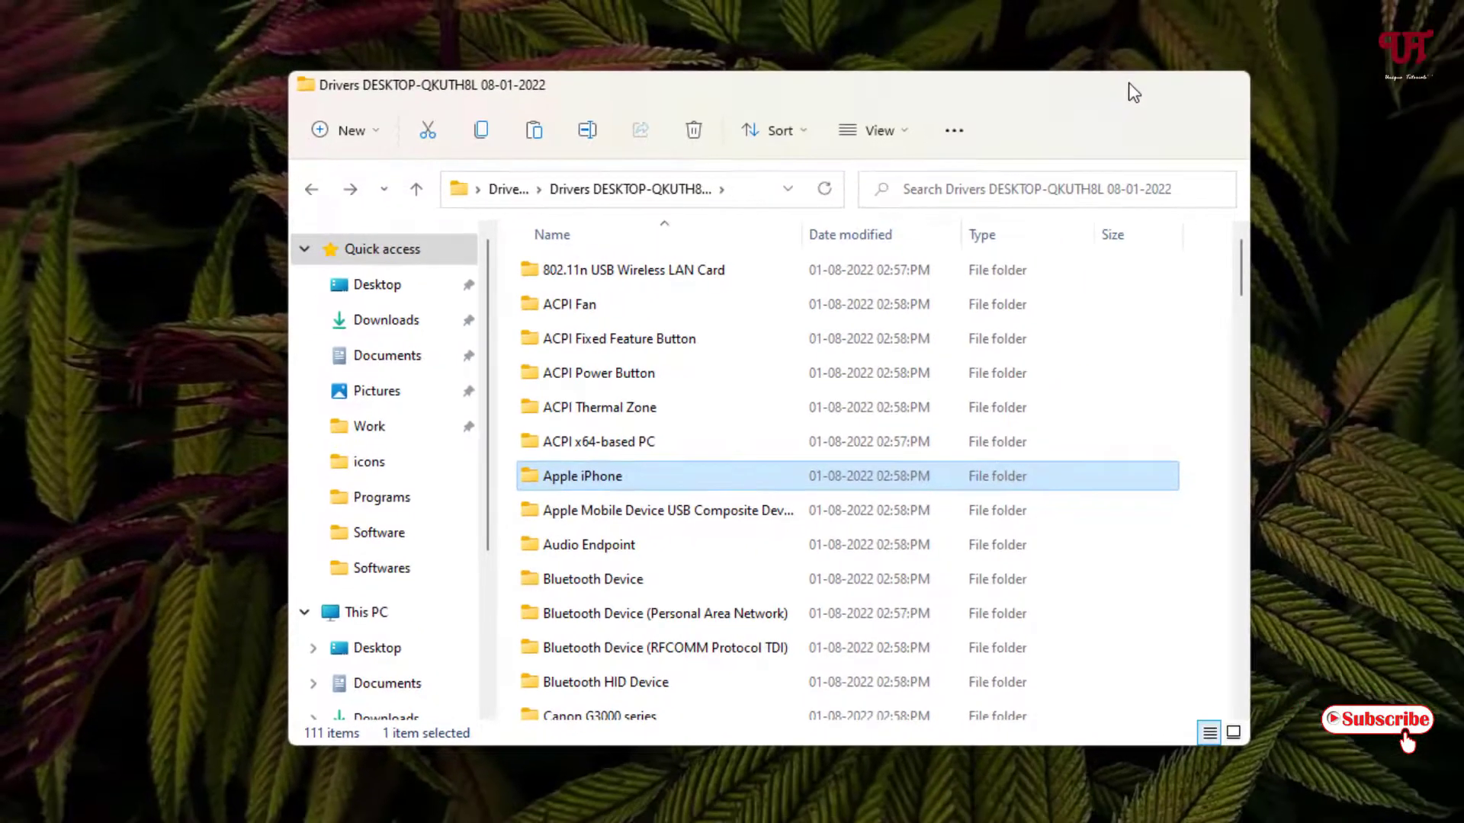
pyautogui.click(1224, 69)
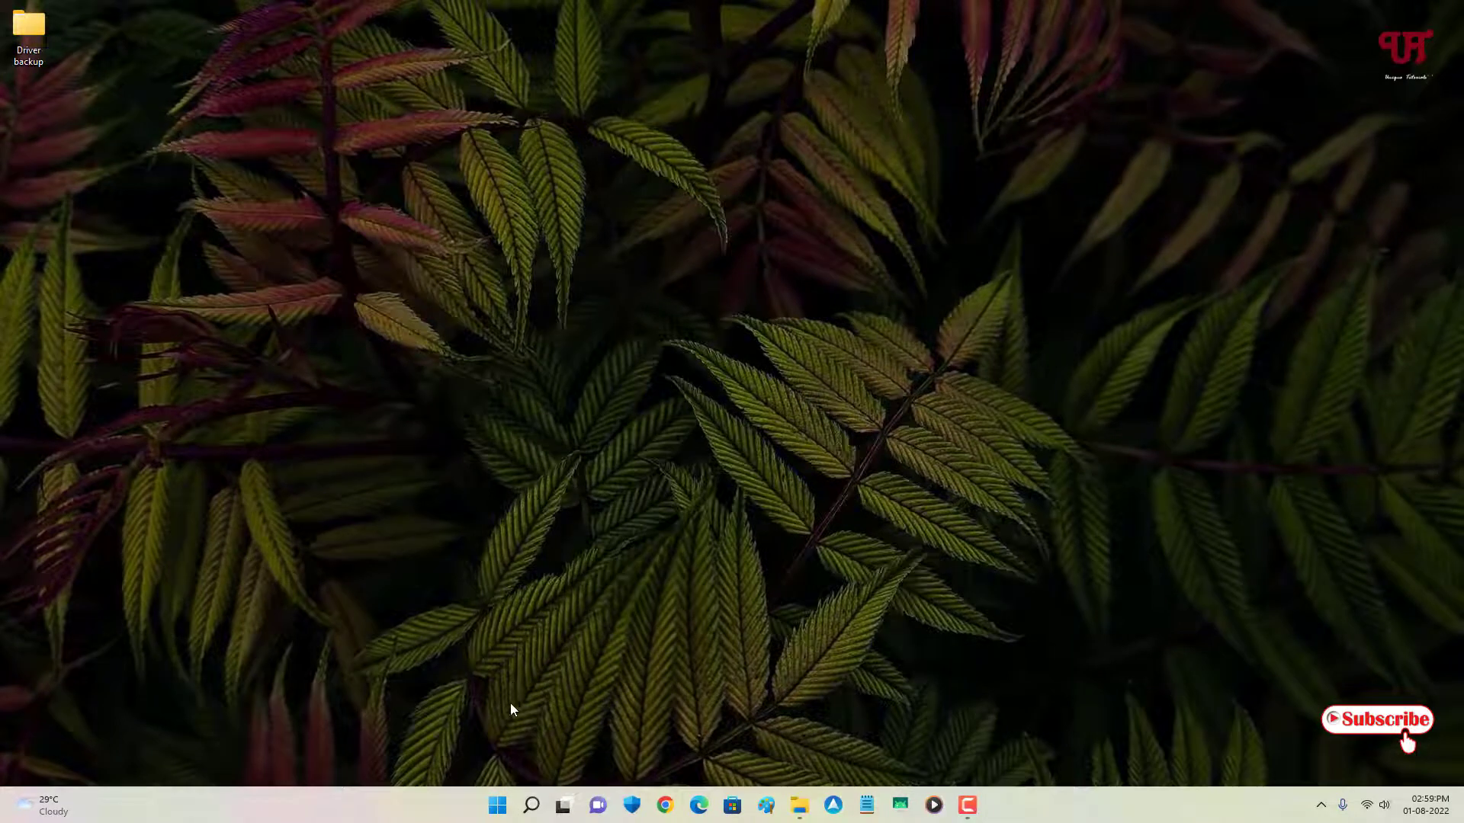
# Open Device Manager and choose Update driver for Bluetooth Device (RFCOMM Protocol TDI)
pyautogui.rightClick(498, 808)
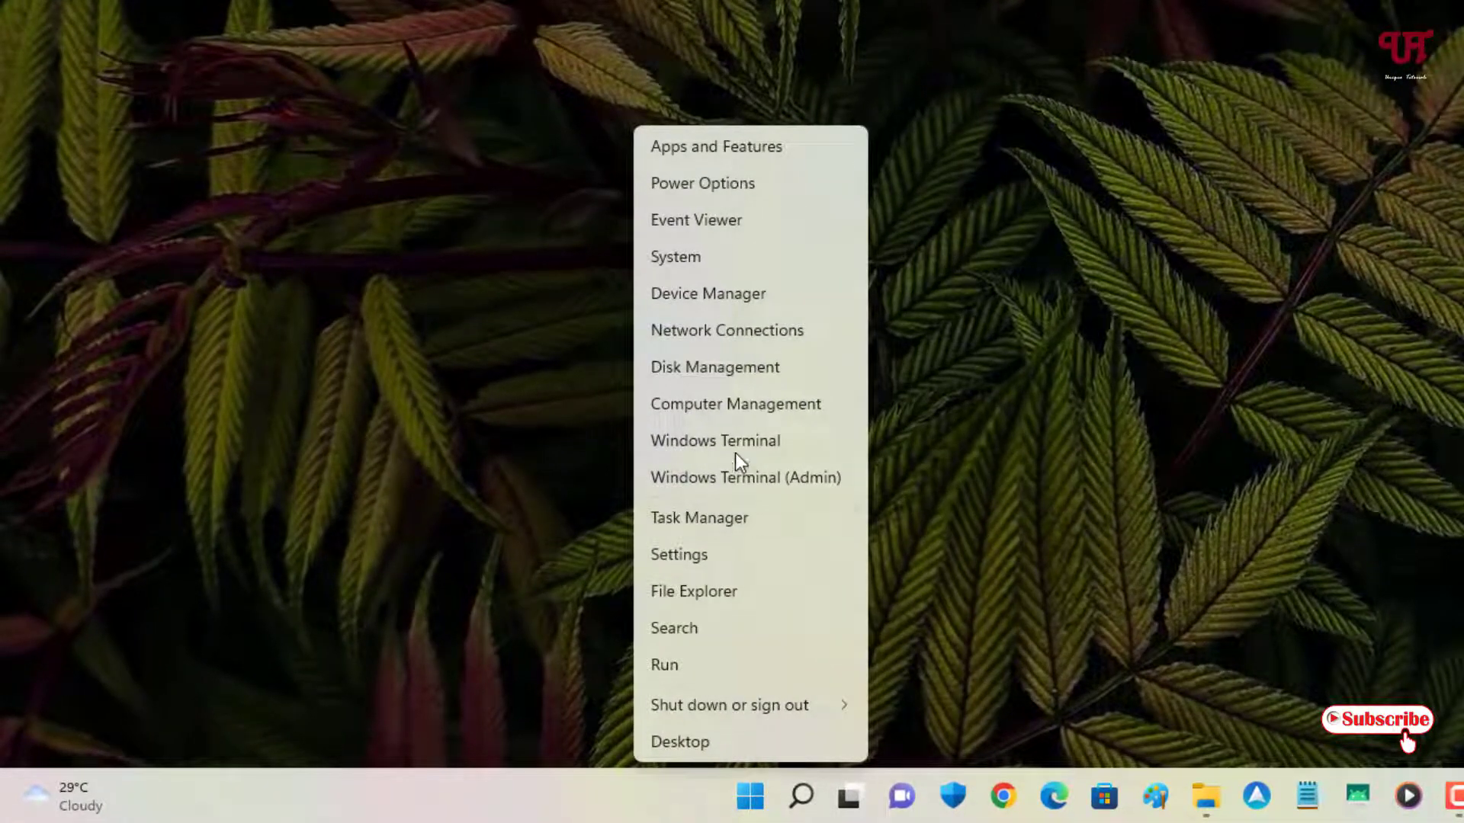
pyautogui.click(723, 295)
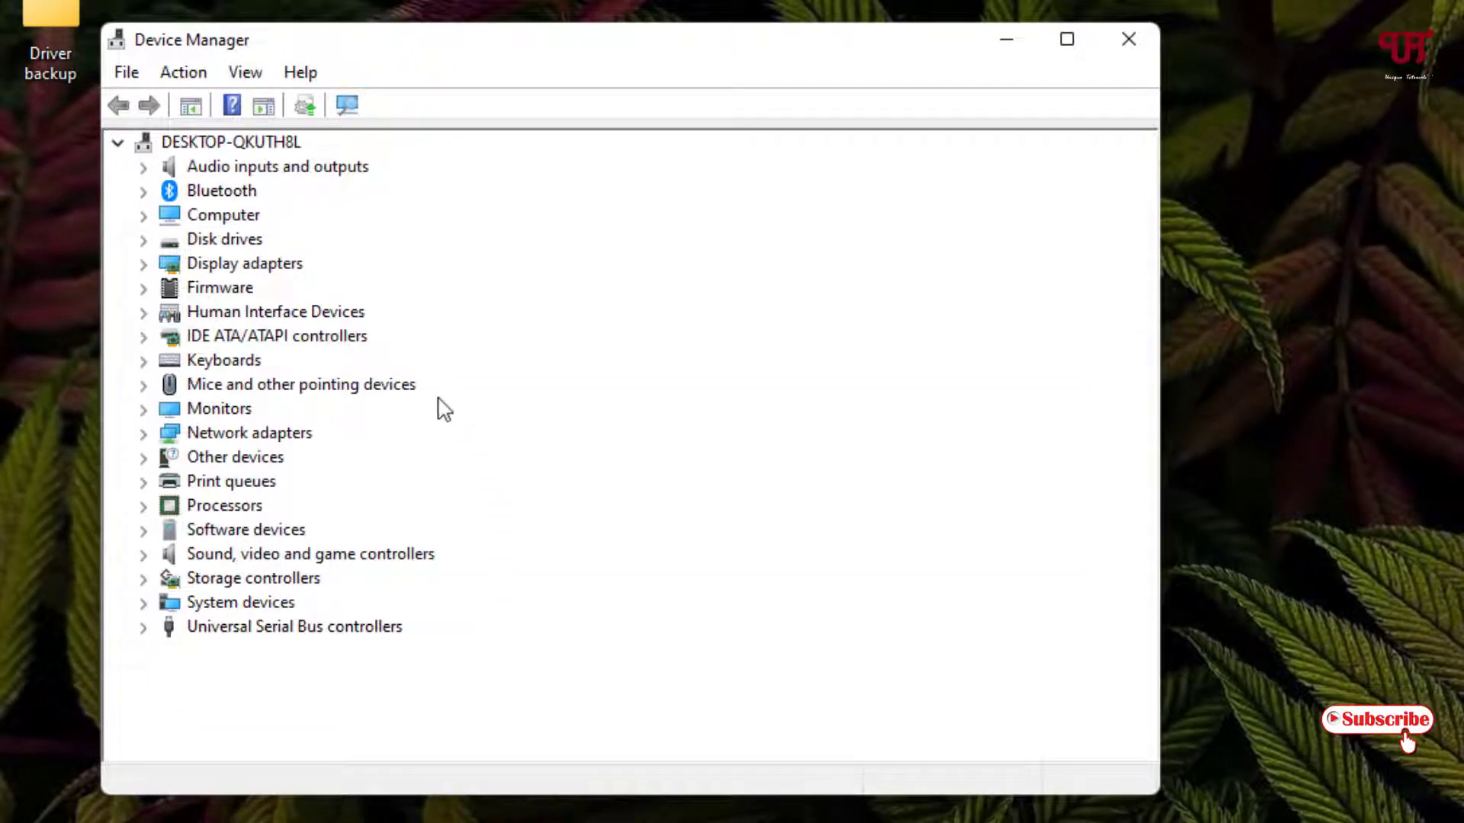
pyautogui.click(143, 191)
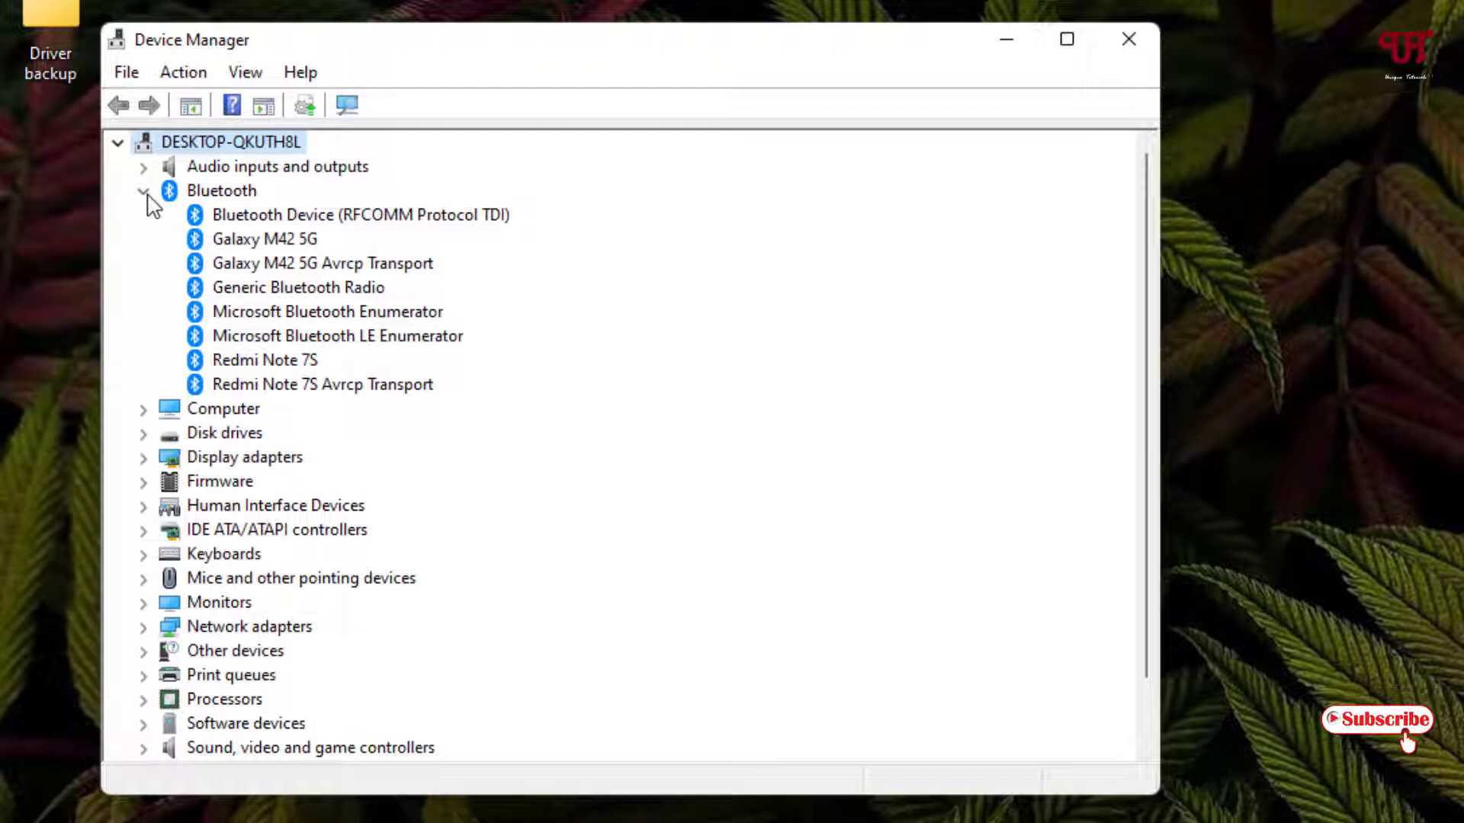
pyautogui.rightClick(272, 221)
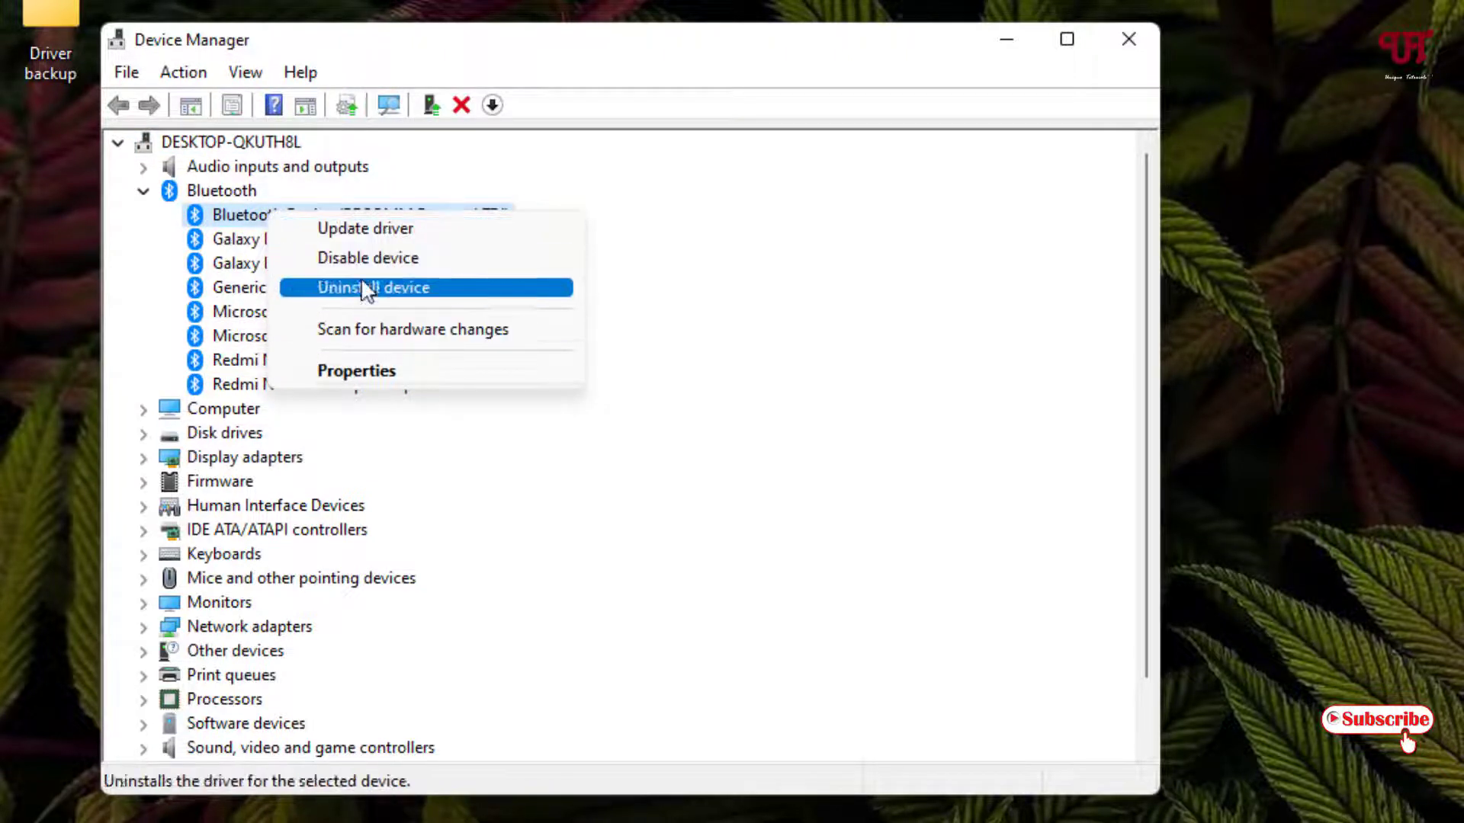
pyautogui.click(380, 241)
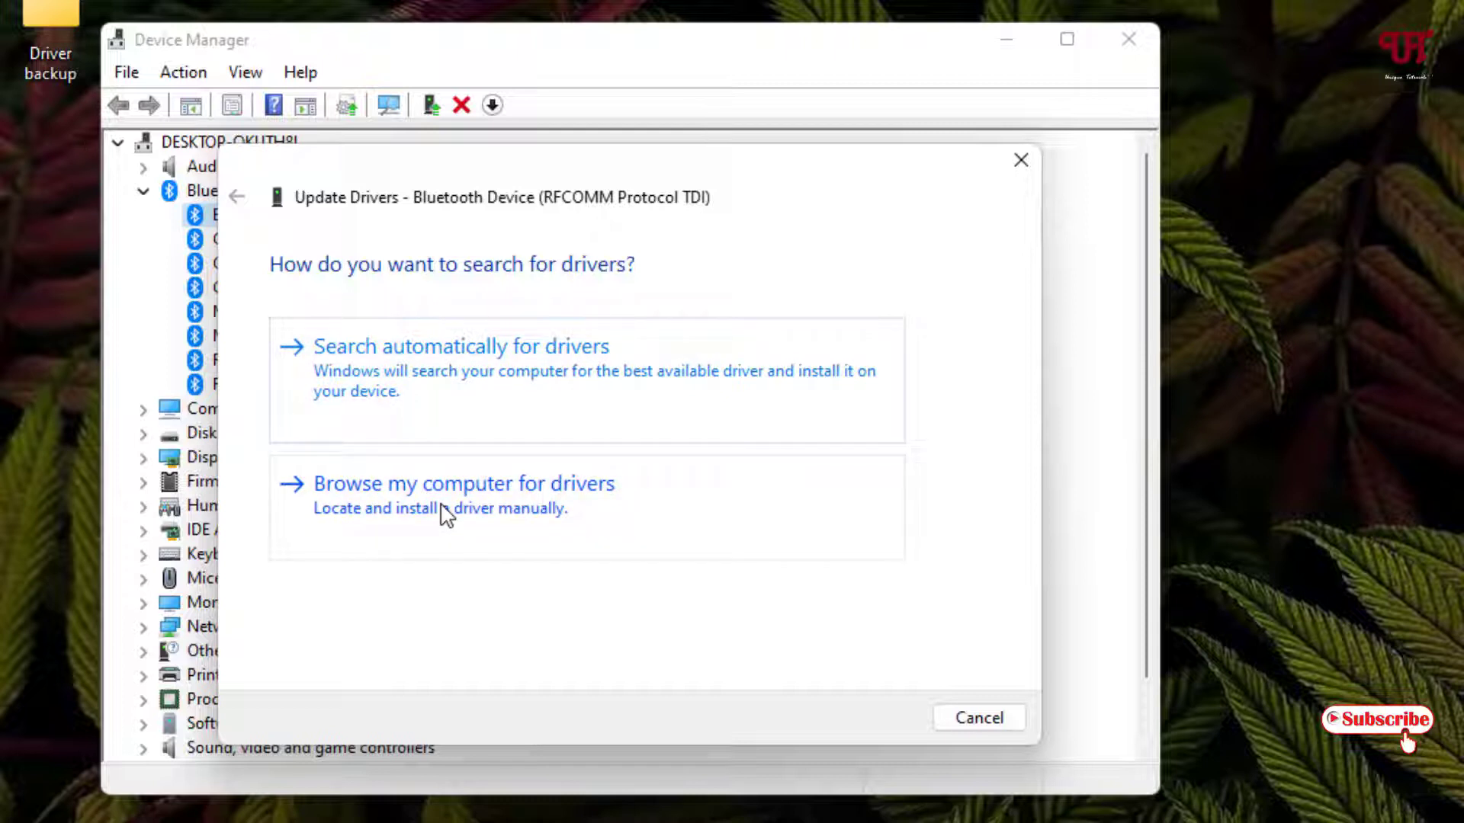
# Browse manually for the driver in Desktop > Driver backup > Drivers DESKTOP-QKUTH8L 08-01-2022
pyautogui.click(445, 515)
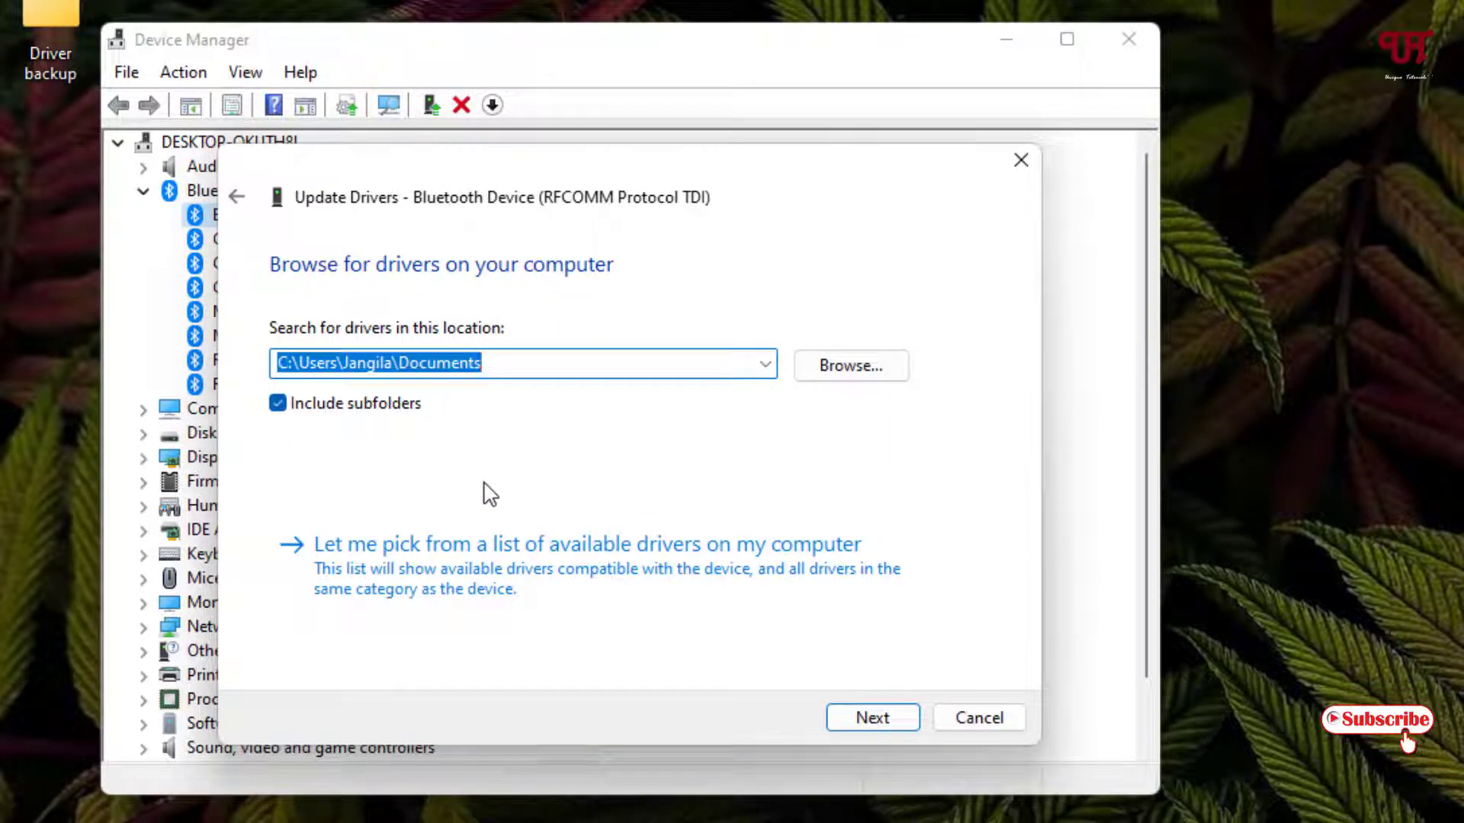
pyautogui.click(843, 371)
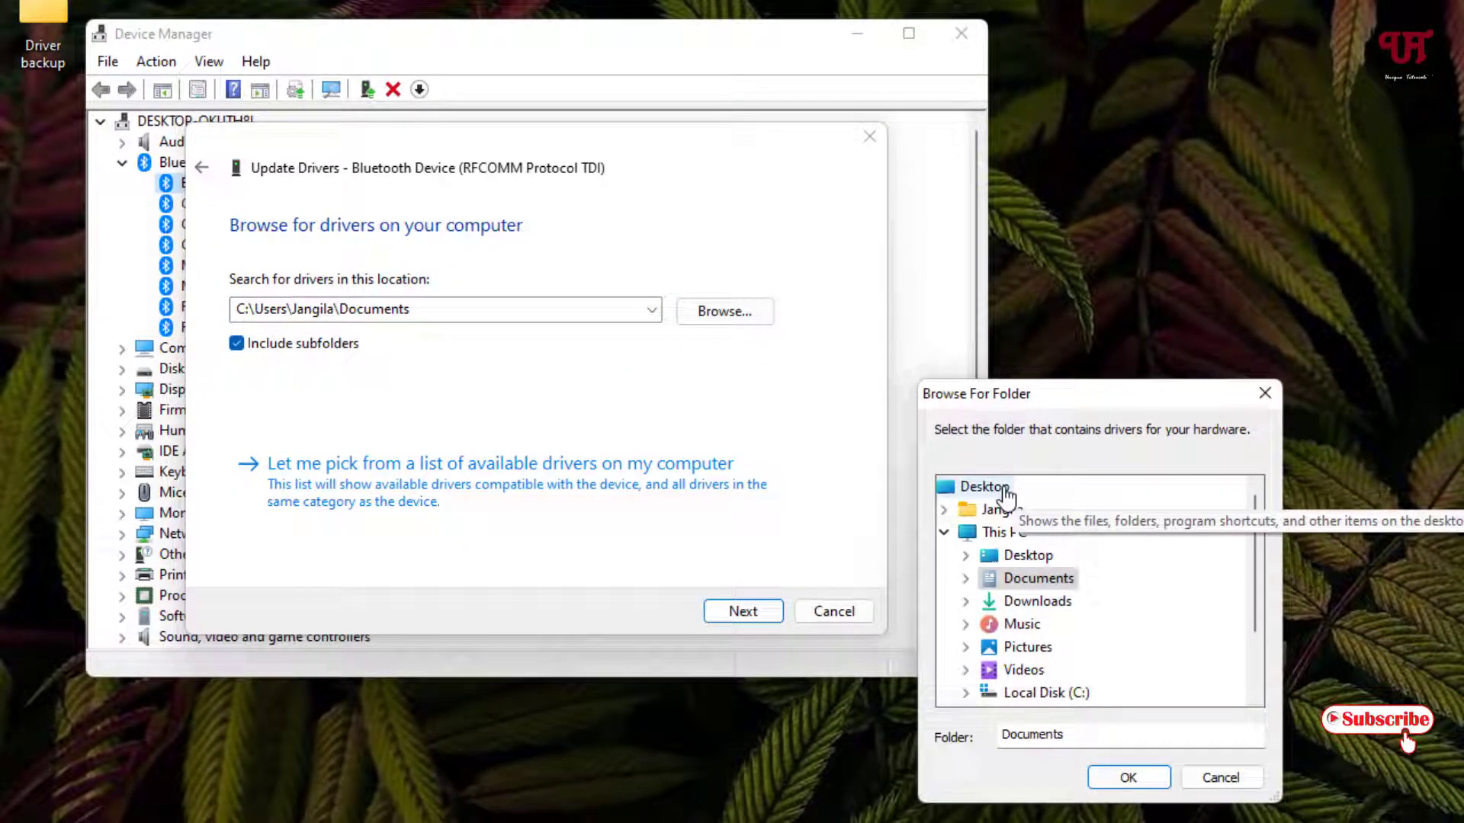
pyautogui.click(1005, 494)
pyautogui.scroll(-2, 1151, 549)
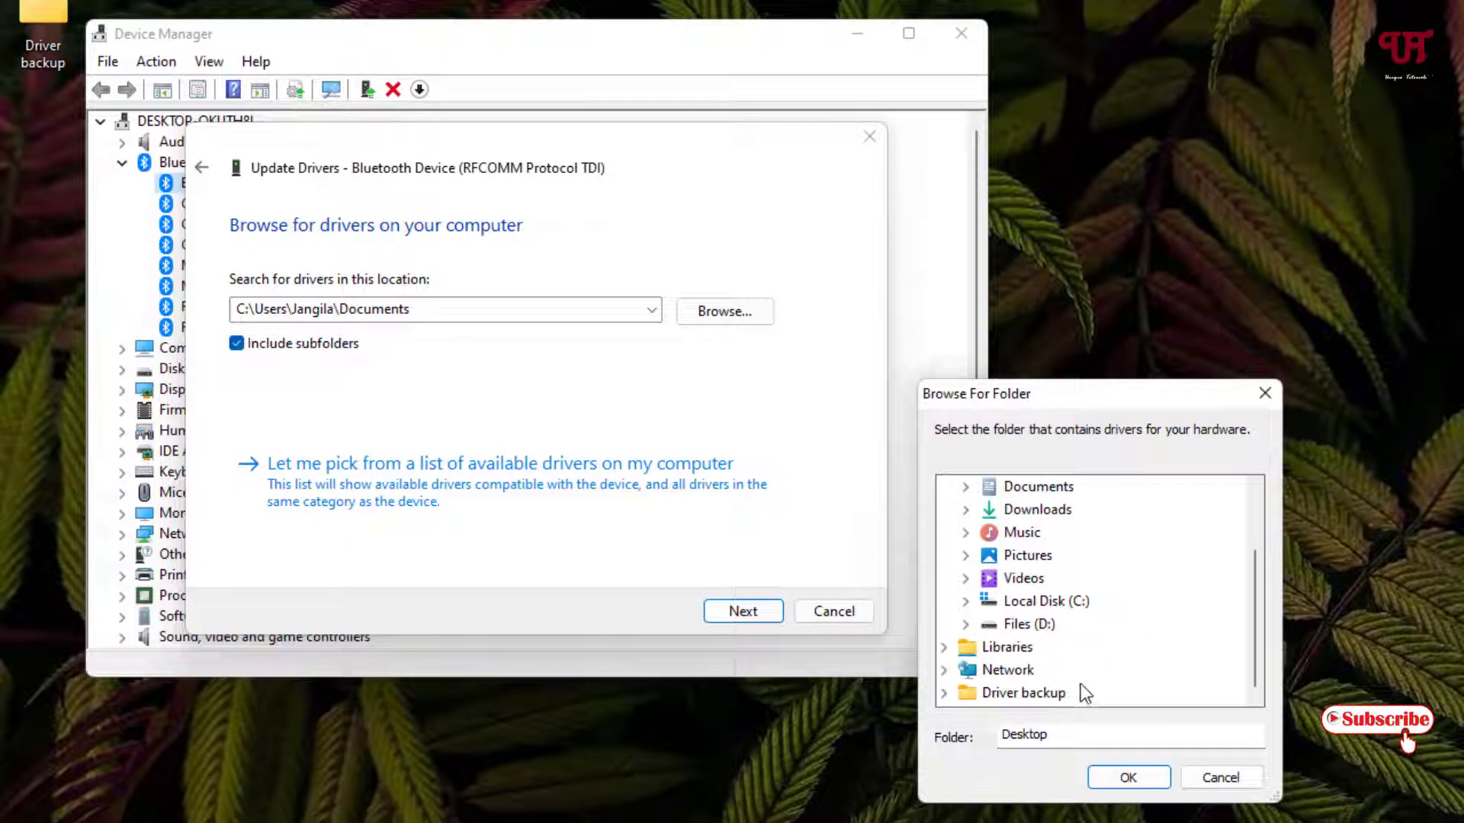
pyautogui.click(1041, 696)
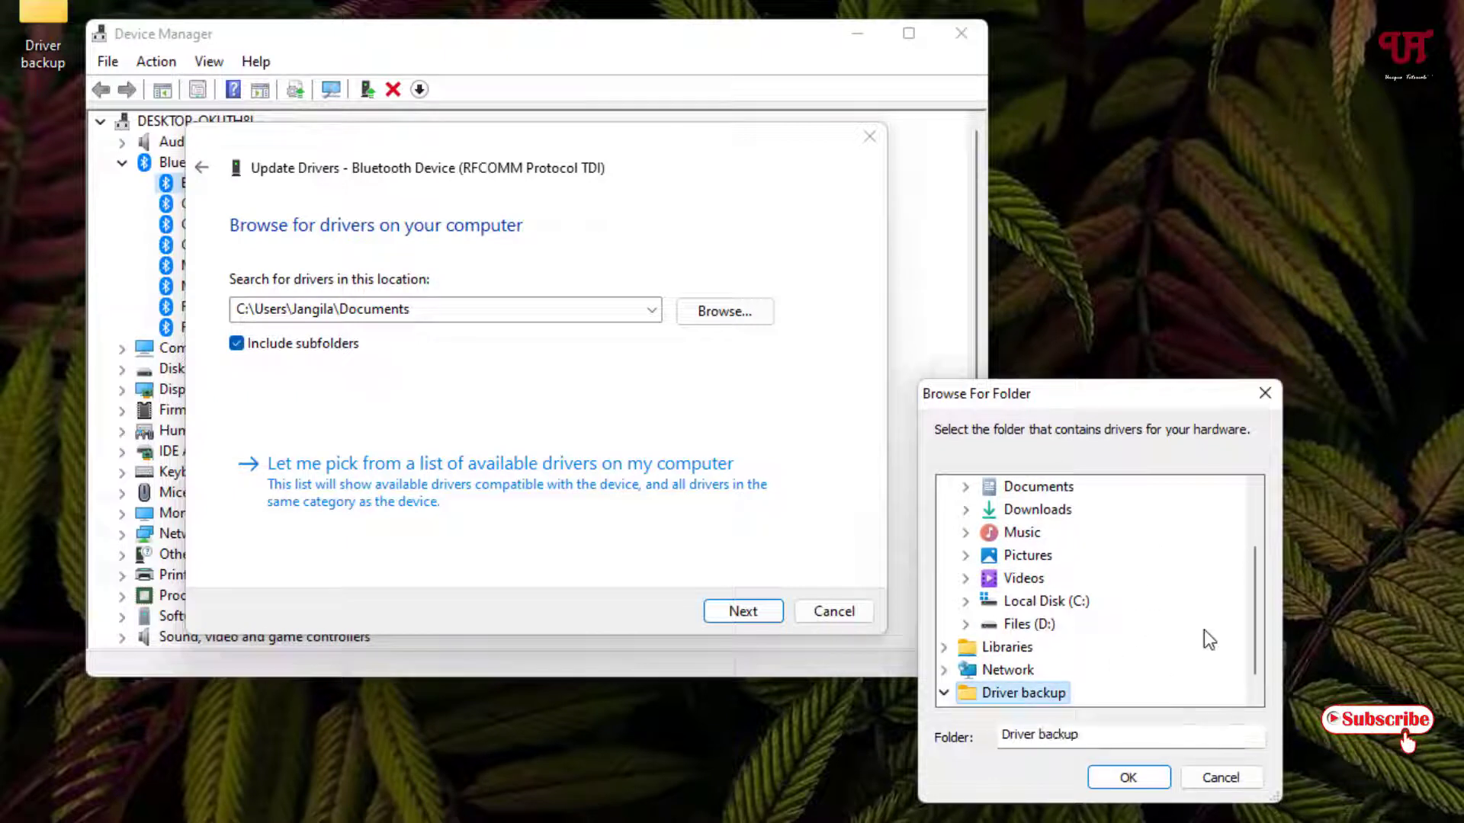
pyautogui.click(1119, 692)
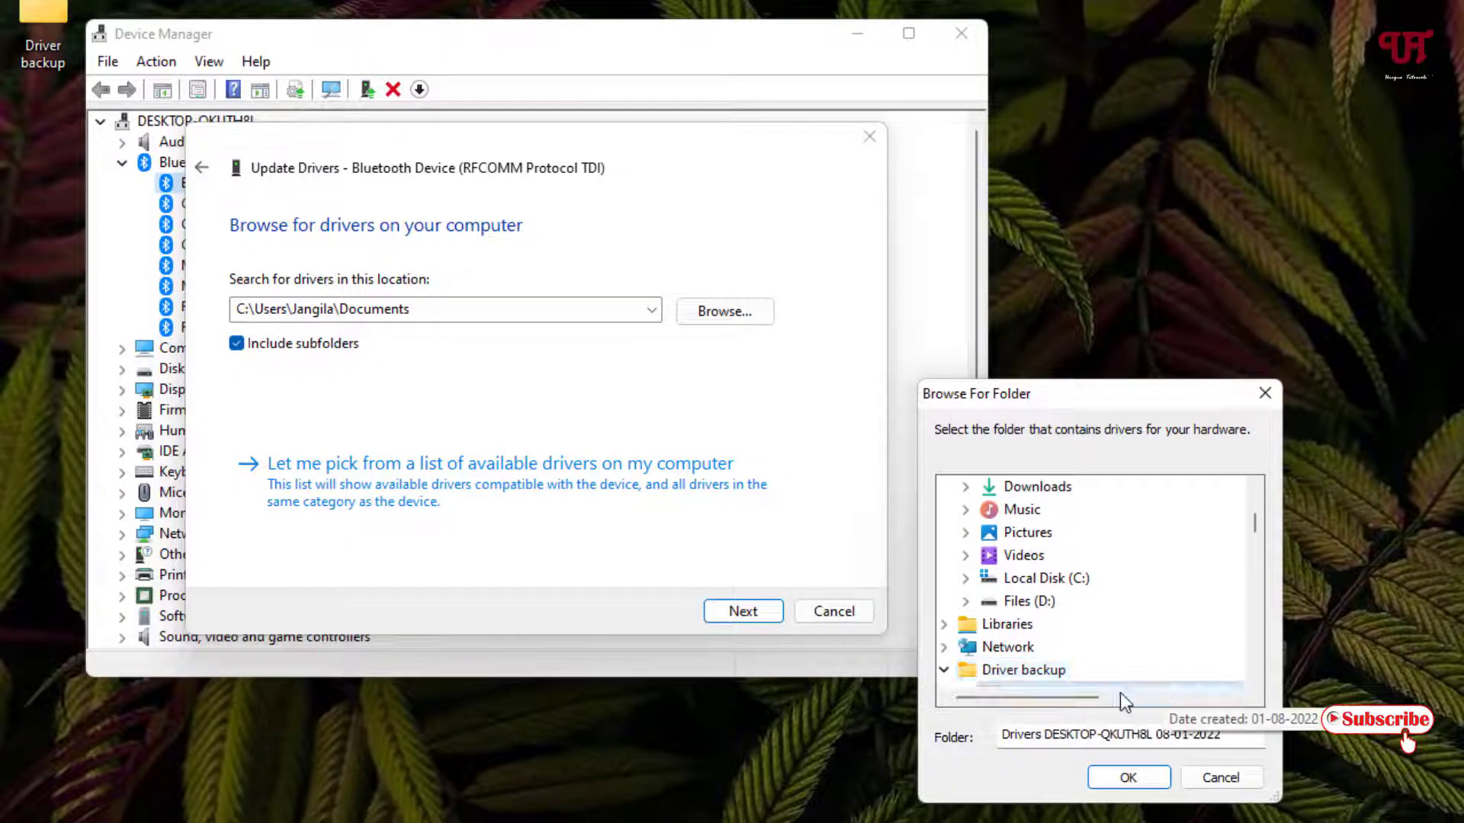
# Pick the Bluetooth Device backup folder and search it for the RFCOMM driver update
pyautogui.moveTo(1115, 699); pyautogui.dragTo(1004, 698)
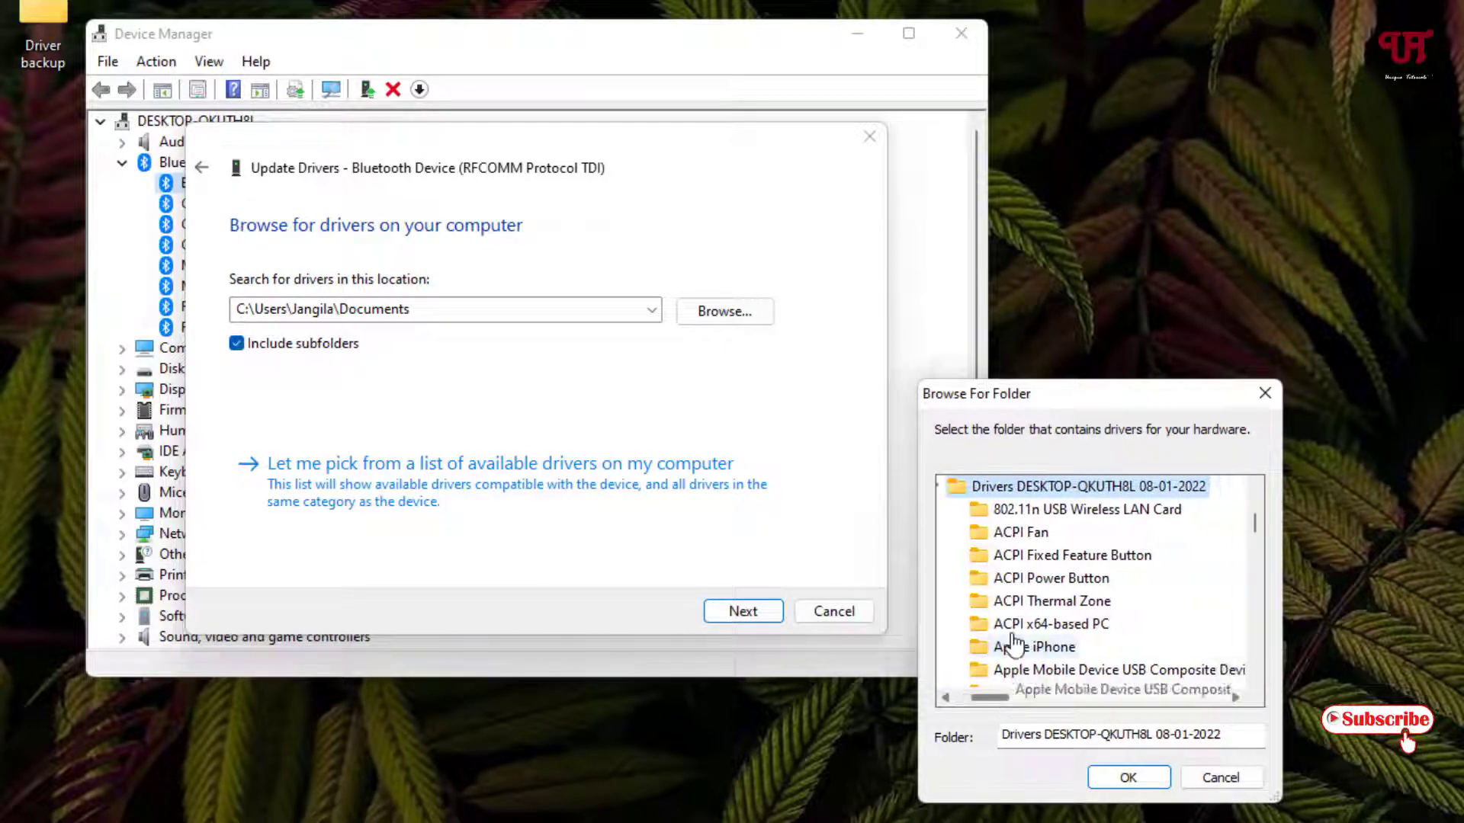
pyautogui.scroll(-3, 1010, 644)
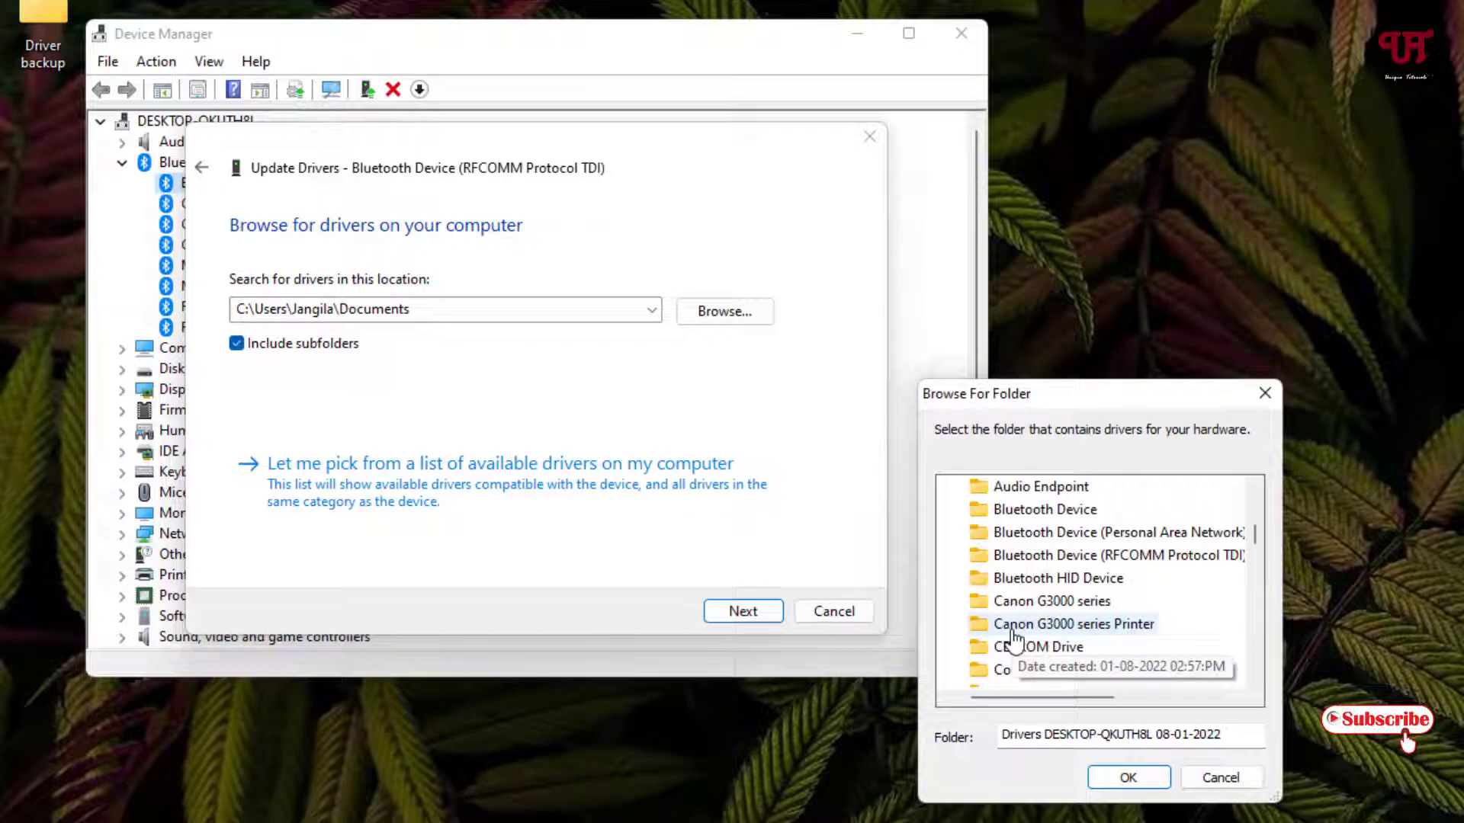
pyautogui.click(1060, 521)
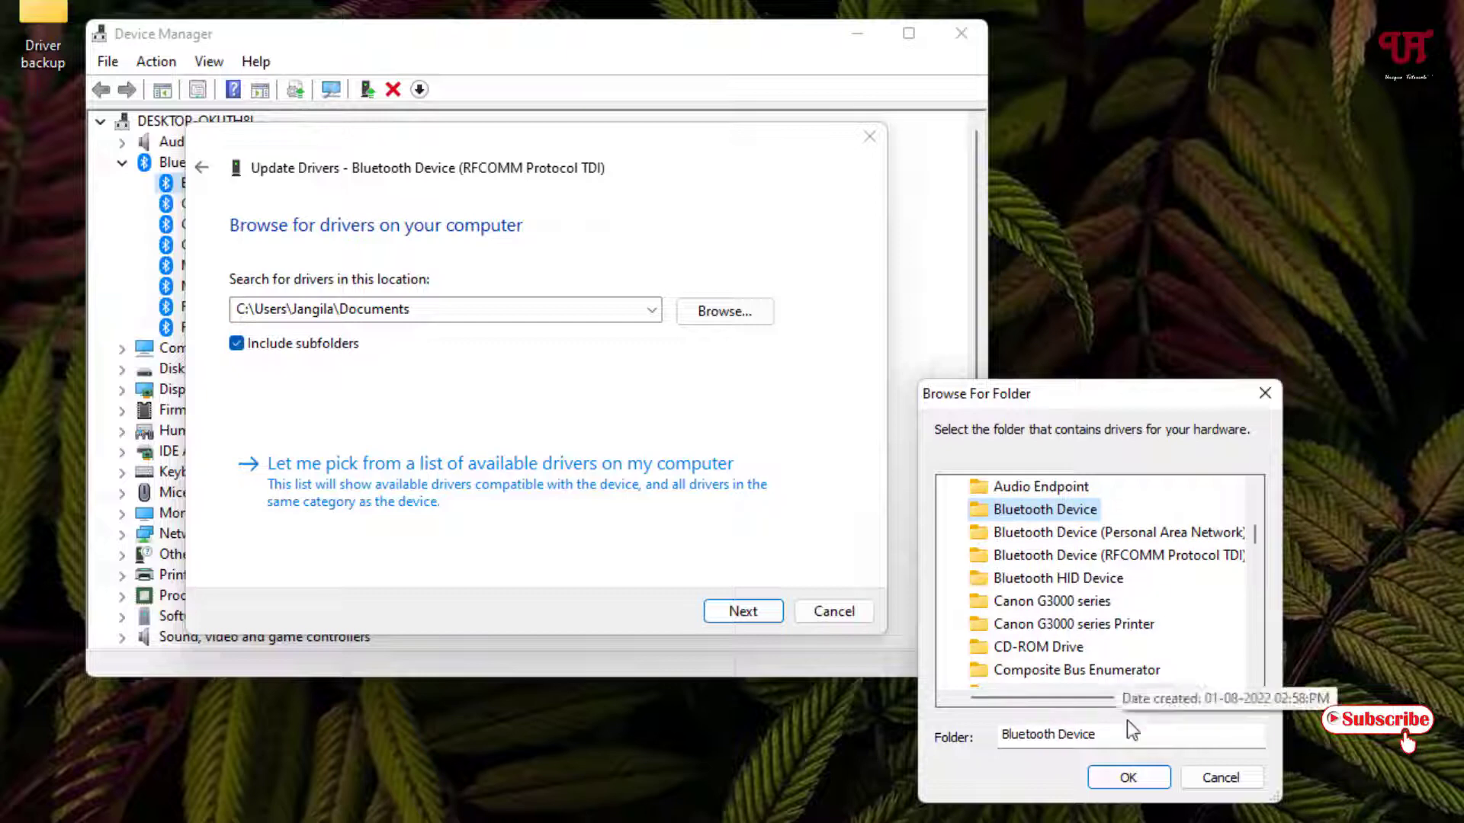
pyautogui.click(1148, 777)
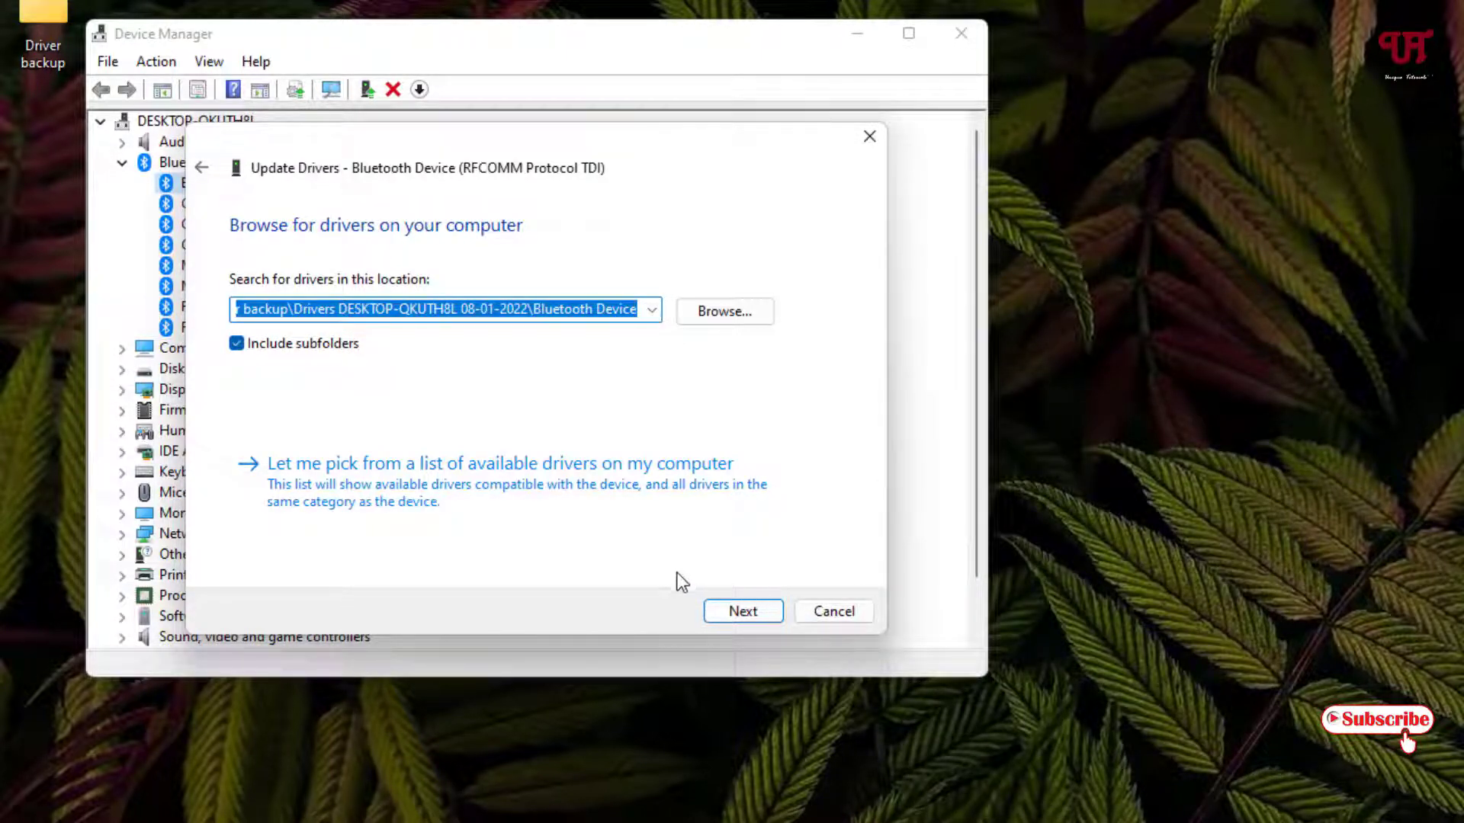
pyautogui.click(725, 611)
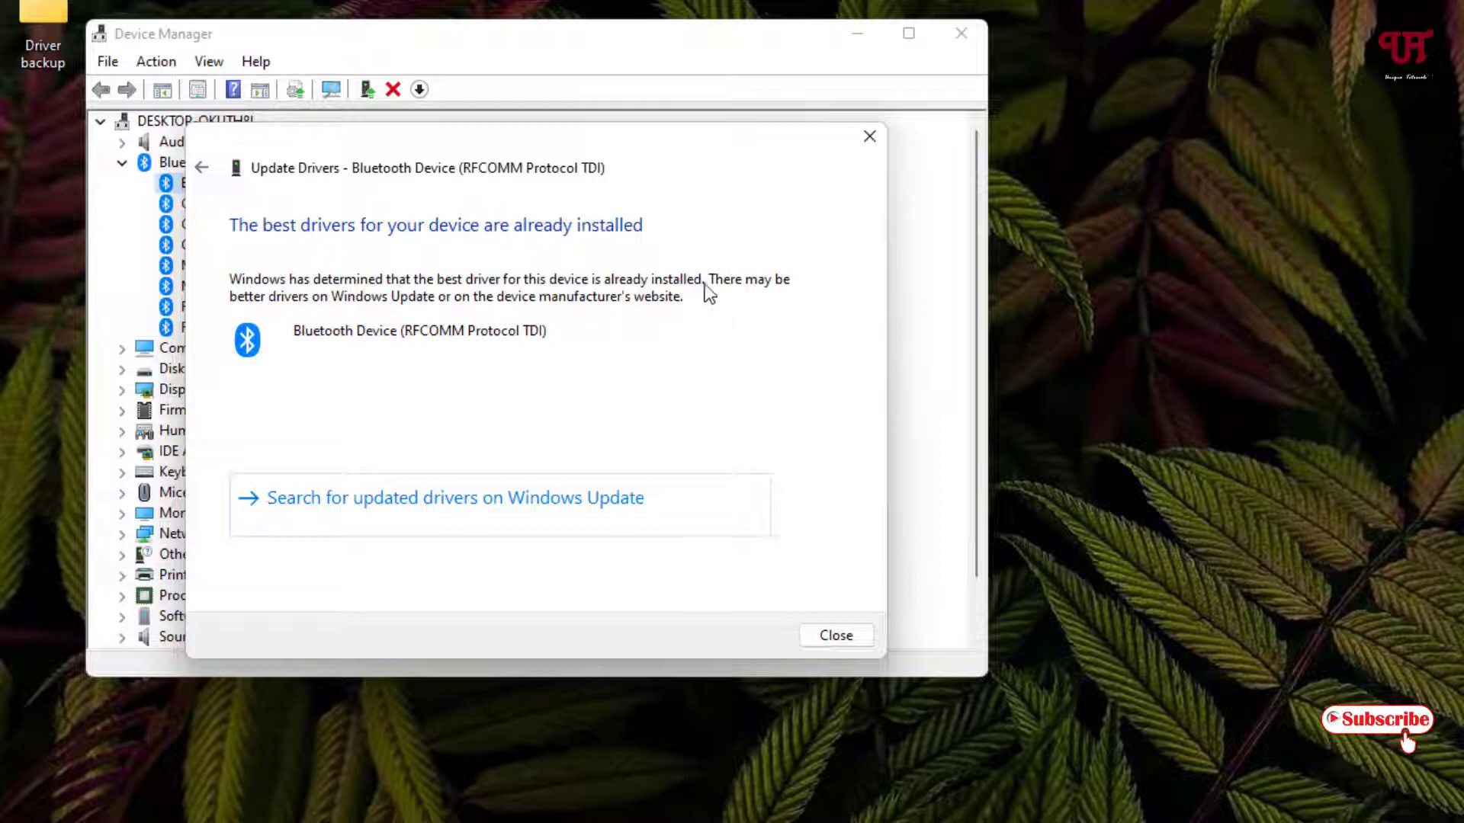
pyautogui.moveTo(636, 150); pyautogui.dragTo(695, 173)
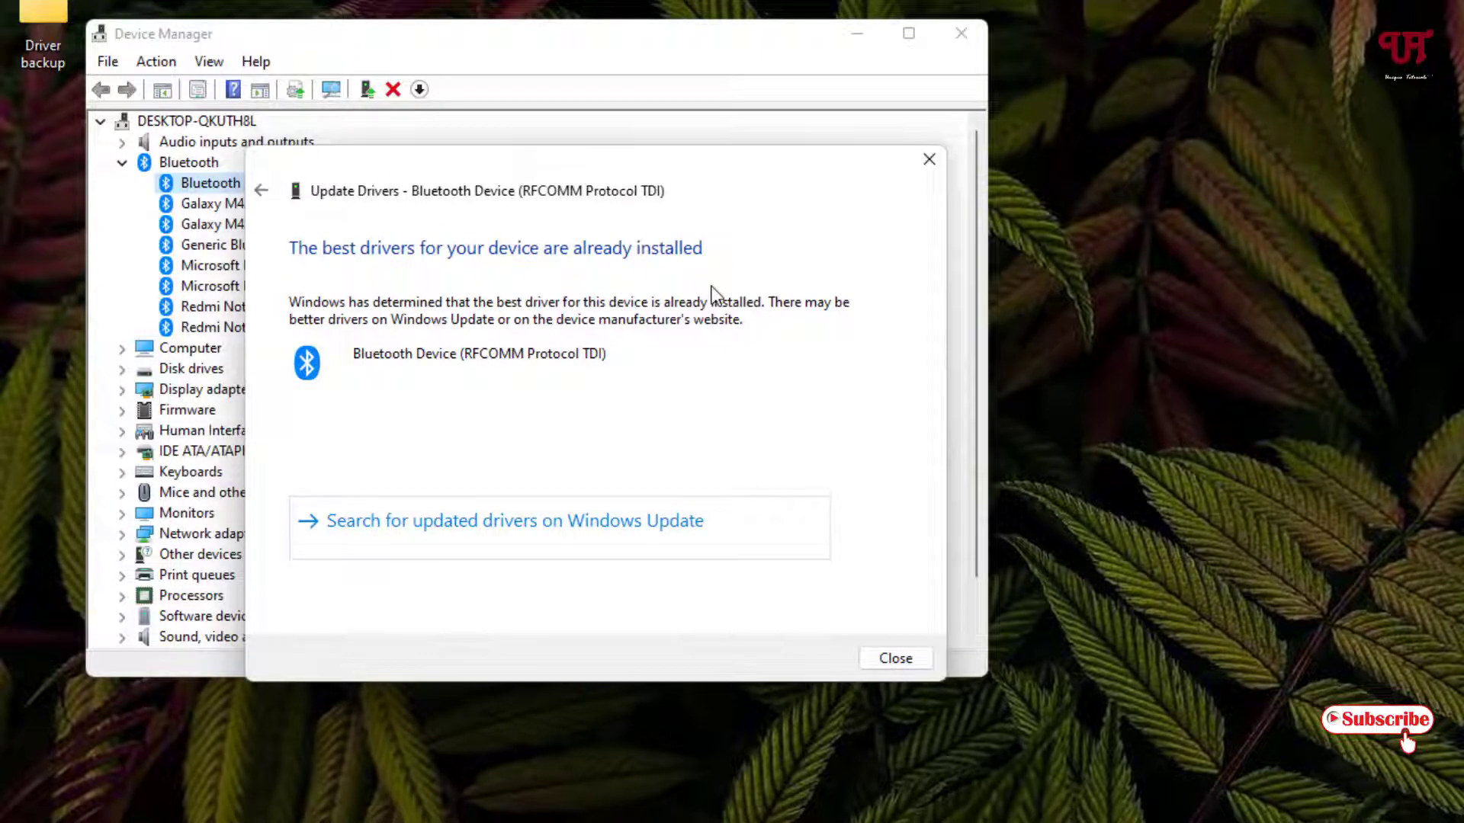